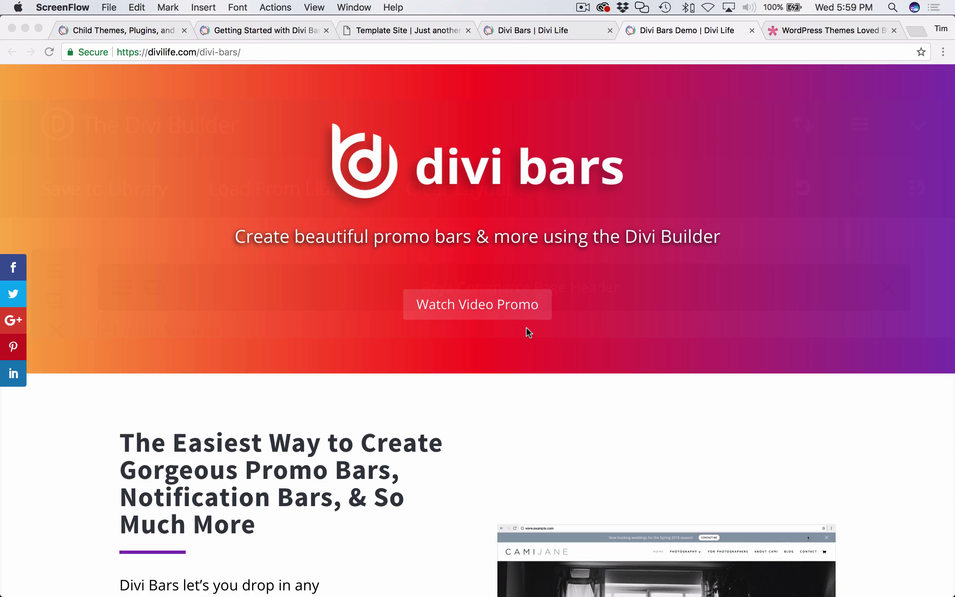
- Switch to the Getting Started with Divi Bars article and read through its 6 Step Quickstart Instructions
{"action": "left_click", "coordinate": [260, 32]}
{"action": "scroll", "coordinate": [648, 333], "scroll_direction": "down", "scroll_amount": 2}
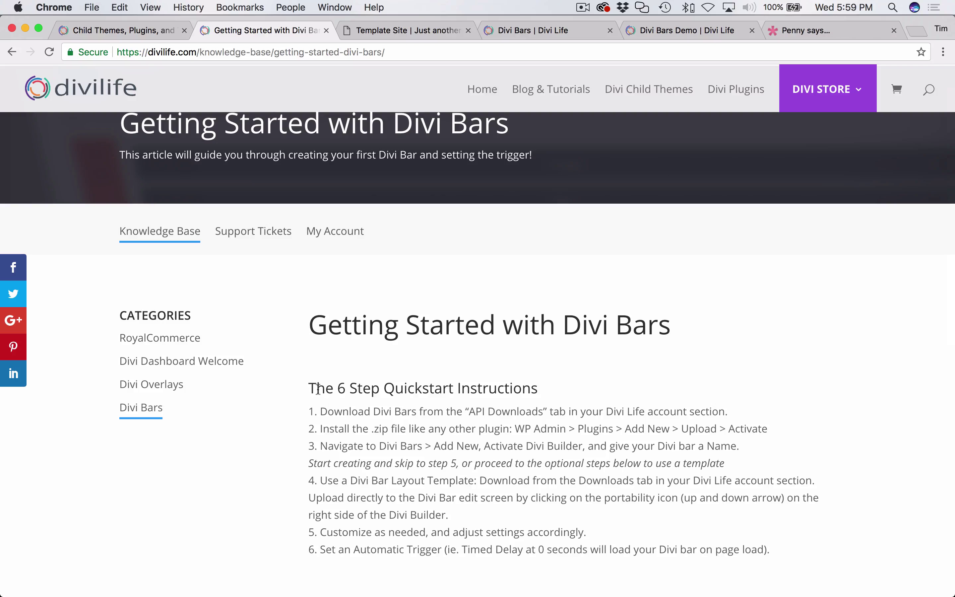
{"action": "left_click_drag", "start_coordinate": [305, 388], "coordinate": [756, 566]}
{"action": "left_click", "coordinate": [783, 557]}
{"action": "scroll", "coordinate": [616, 340], "scroll_direction": "up", "scroll_amount": 2}
{"action": "mouse_move", "coordinate": [334, 590]}
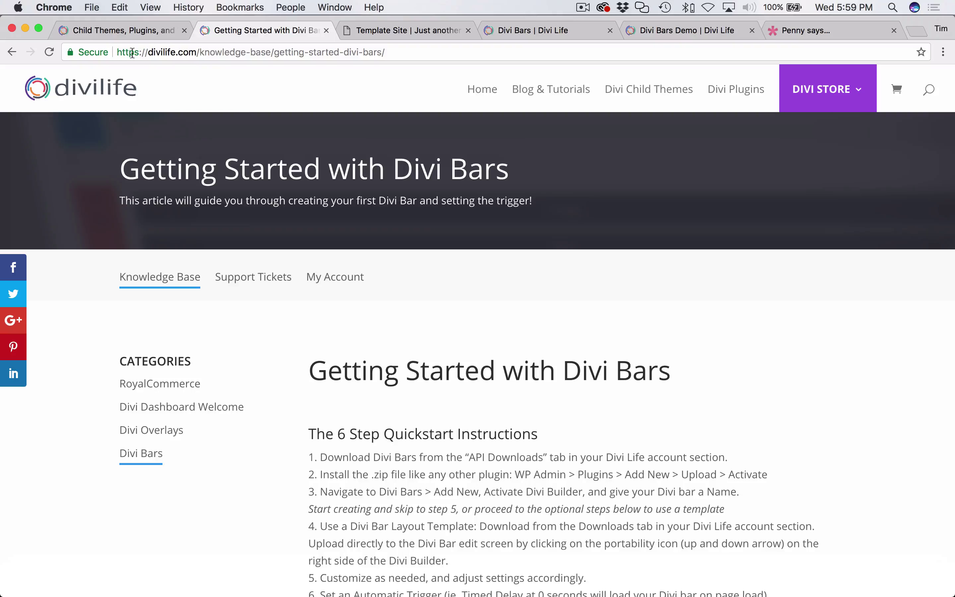
- Go to DIVI STORE > My Account on Divi Life and highlight the note about download links
{"action": "left_click", "coordinate": [126, 31]}
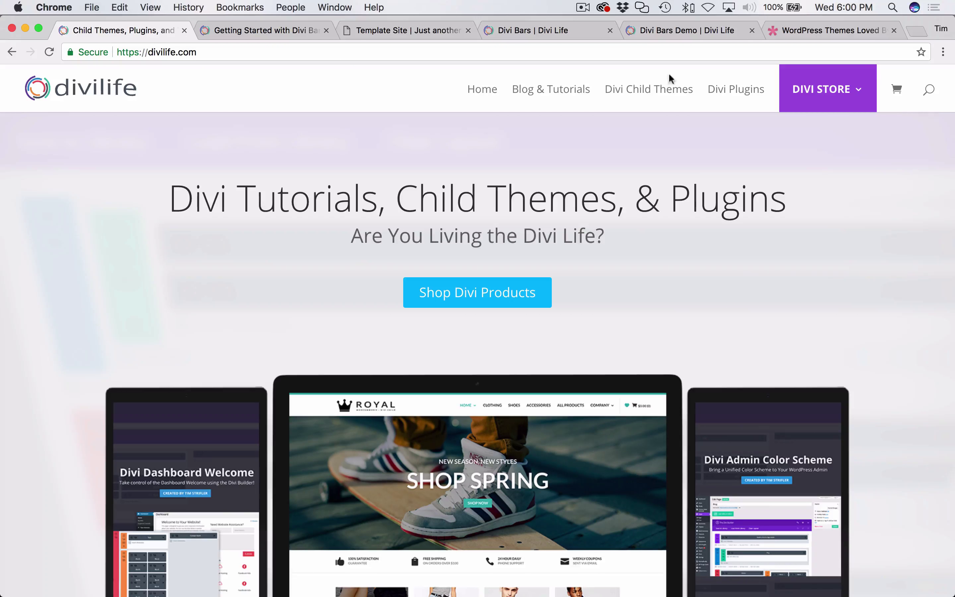
{"action": "mouse_move", "coordinate": [822, 89]}
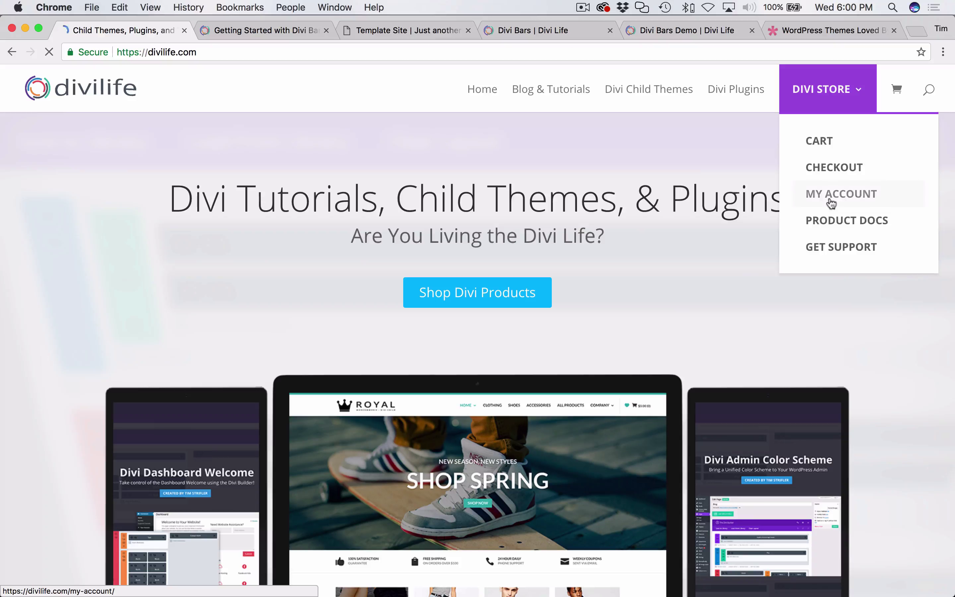
{"action": "left_click", "coordinate": [831, 202]}
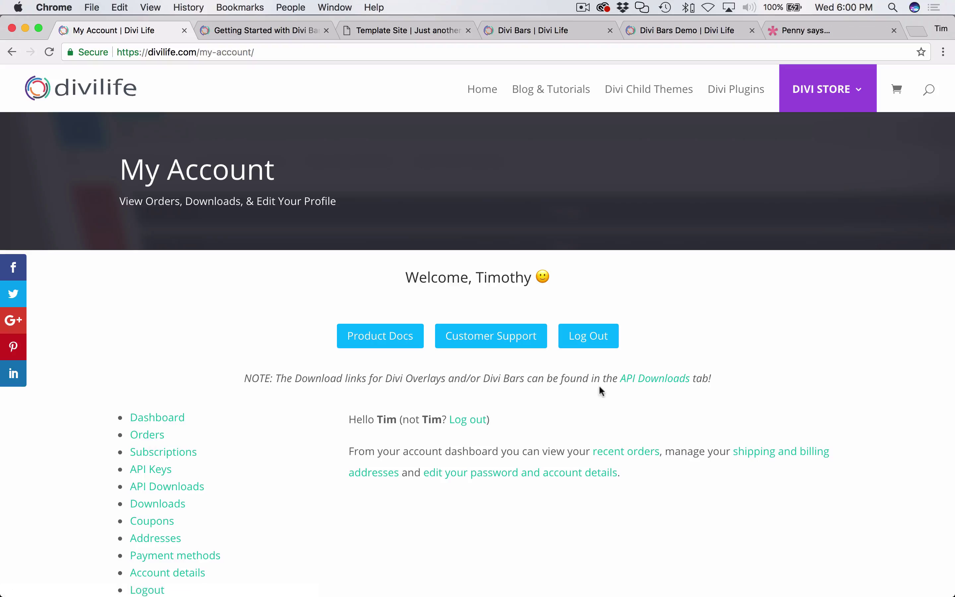
{"action": "triple_click", "coordinate": [568, 381]}
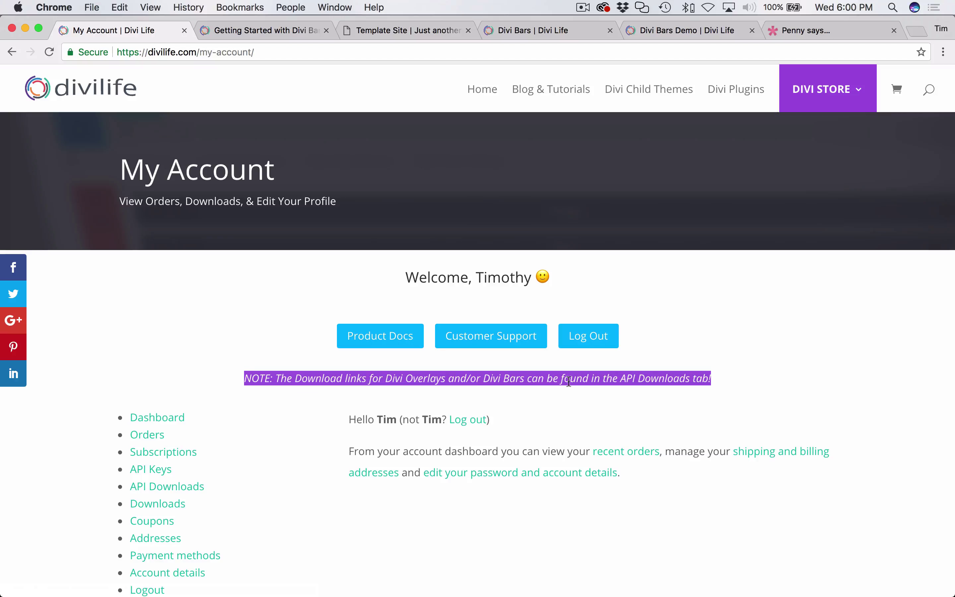
{"action": "triple_click", "coordinate": [569, 381]}
{"action": "triple_click", "coordinate": [568, 381]}
{"action": "double_click", "coordinate": [568, 381]}
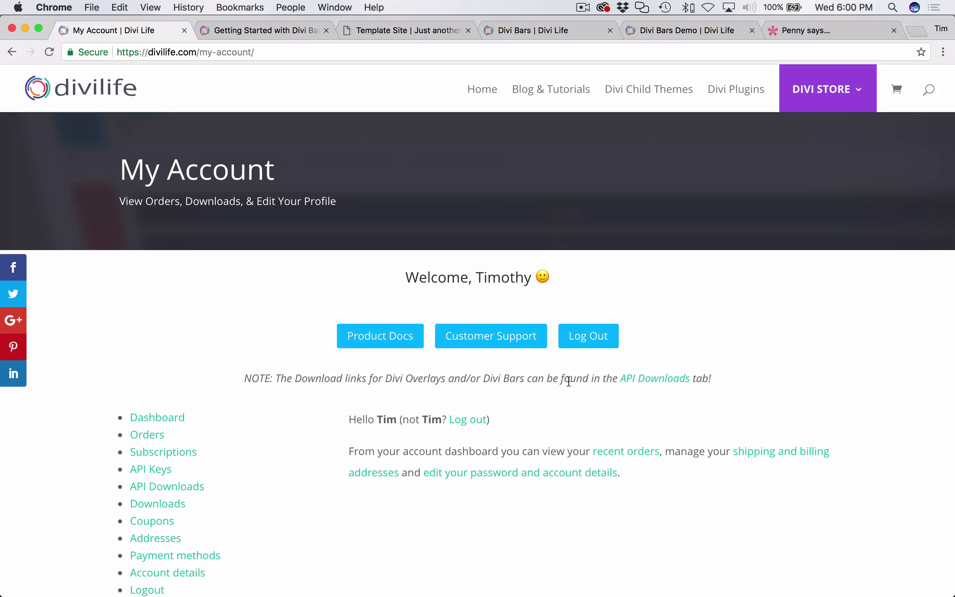
- Check API Downloads, then browse the Downloads list of Divi Bar and overlay layout templates
{"action": "left_click", "coordinate": [652, 385]}
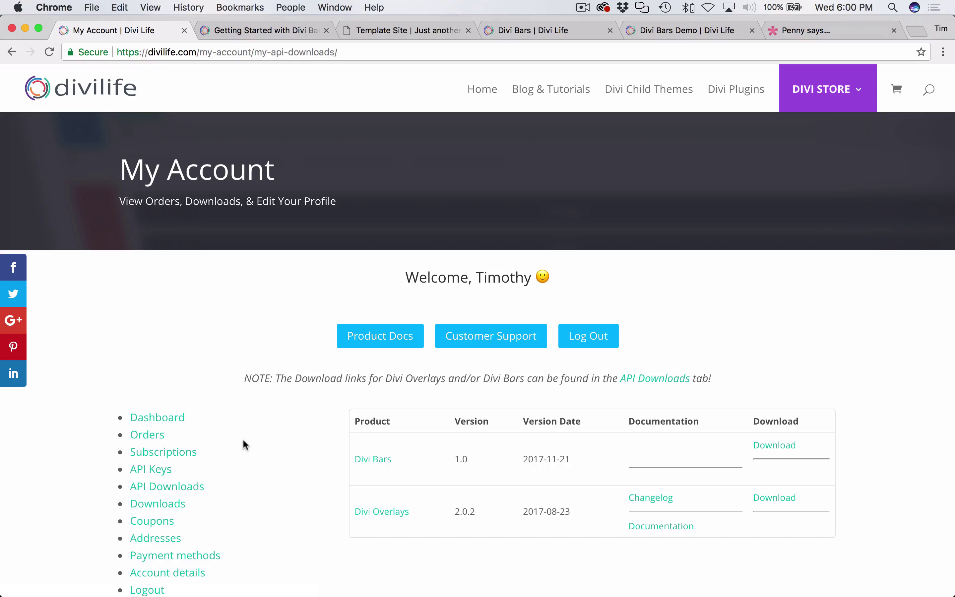
{"action": "scroll", "coordinate": [242, 438], "scroll_direction": "down", "scroll_amount": 2}
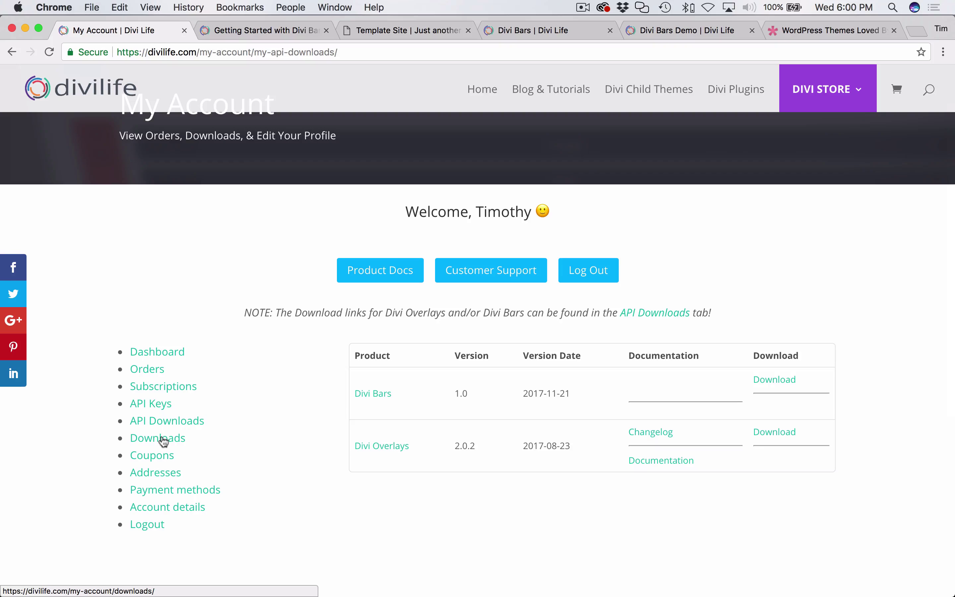
{"action": "left_click", "coordinate": [164, 441]}
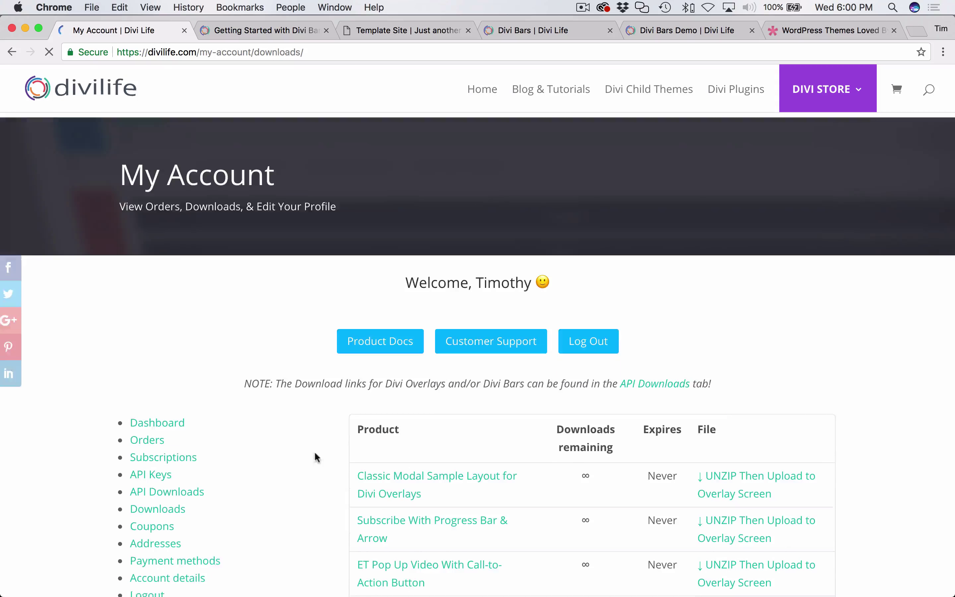
{"action": "scroll", "coordinate": [314, 493], "scroll_direction": "down", "scroll_amount": 15}
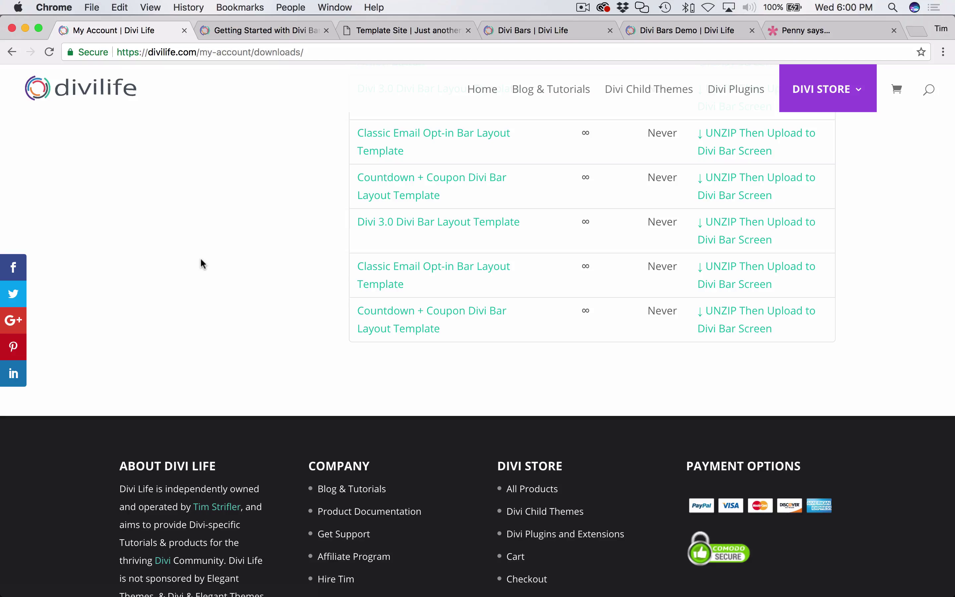
{"action": "scroll", "coordinate": [200, 257], "scroll_direction": "up", "scroll_amount": 20}
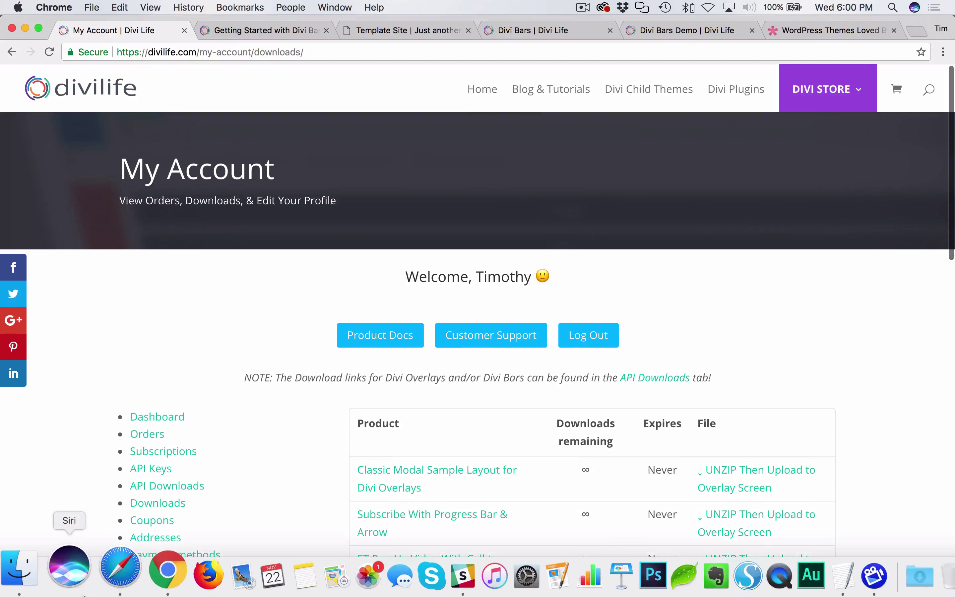
- Upload divi-bars.zip through Plugins > Add New > Upload Plugin in Safari and install it
{"action": "left_click", "coordinate": [120, 571]}
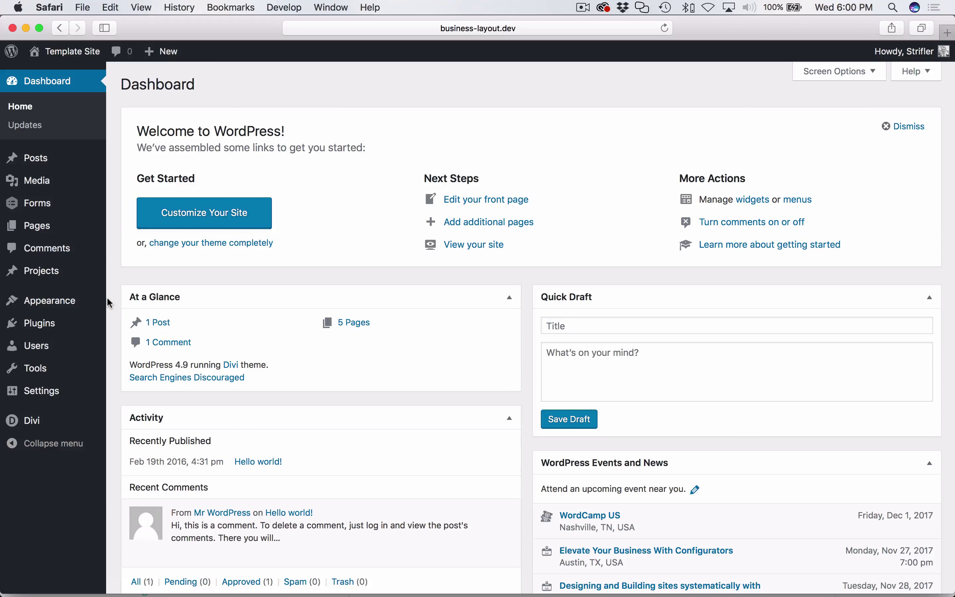
{"action": "mouse_move", "coordinate": [93, 324]}
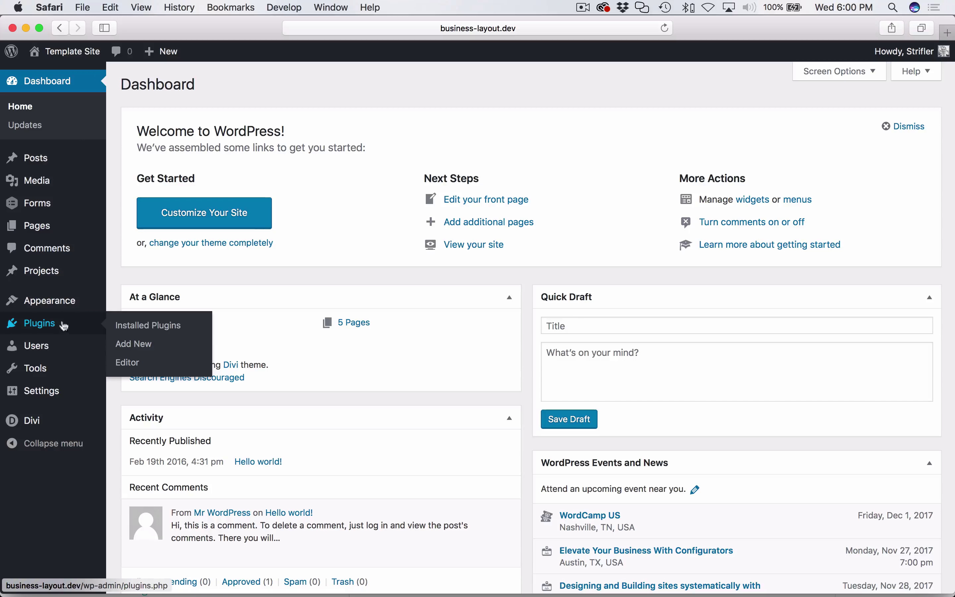
{"action": "left_click", "coordinate": [138, 344]}
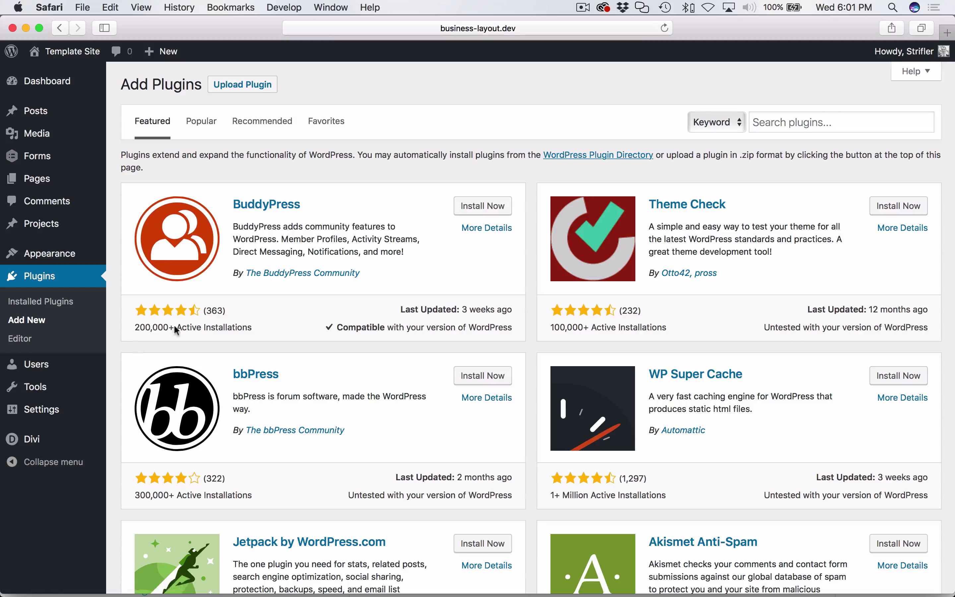
{"action": "left_click", "coordinate": [242, 84]}
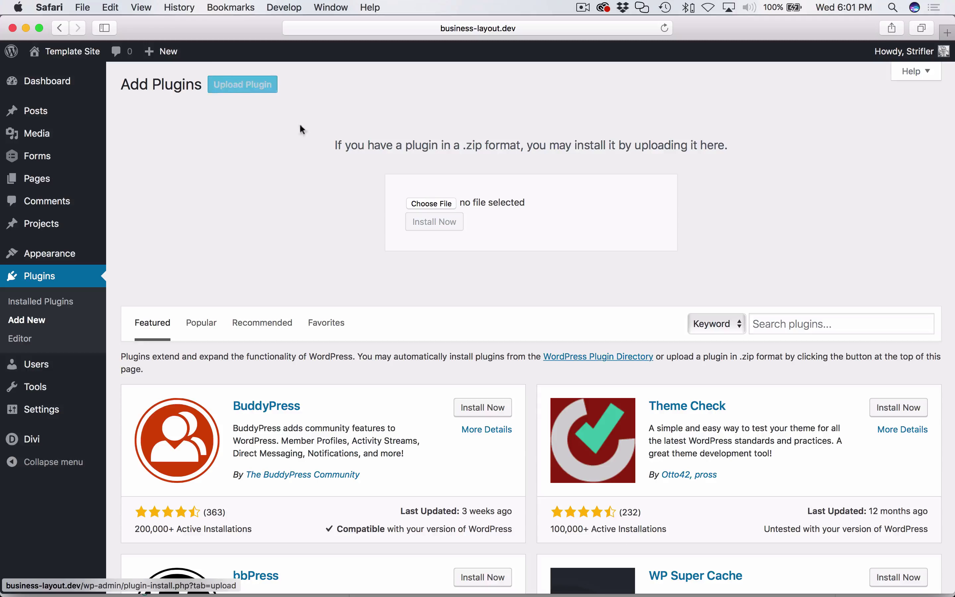
{"action": "left_click", "coordinate": [434, 202]}
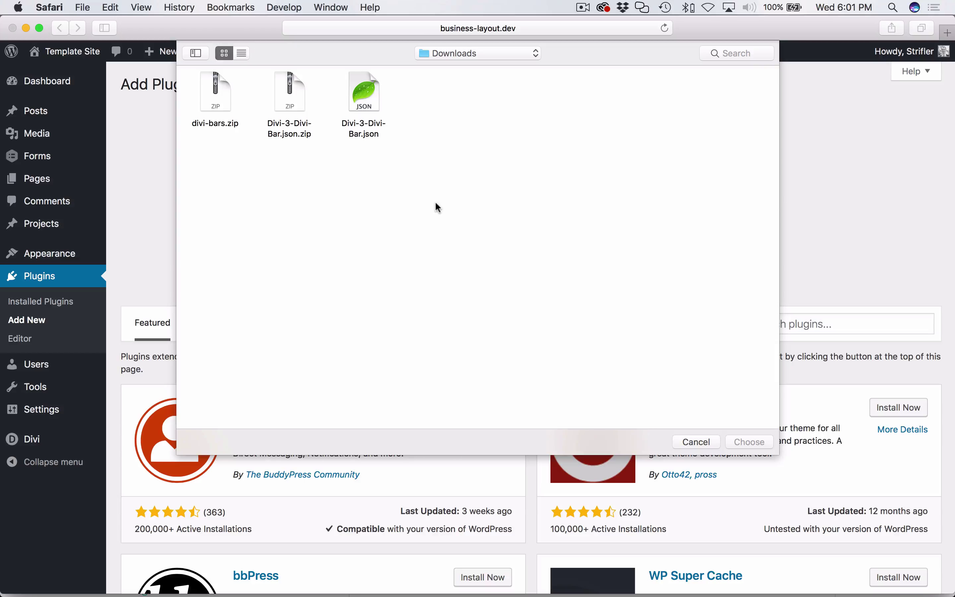
{"action": "left_click", "coordinate": [211, 92]}
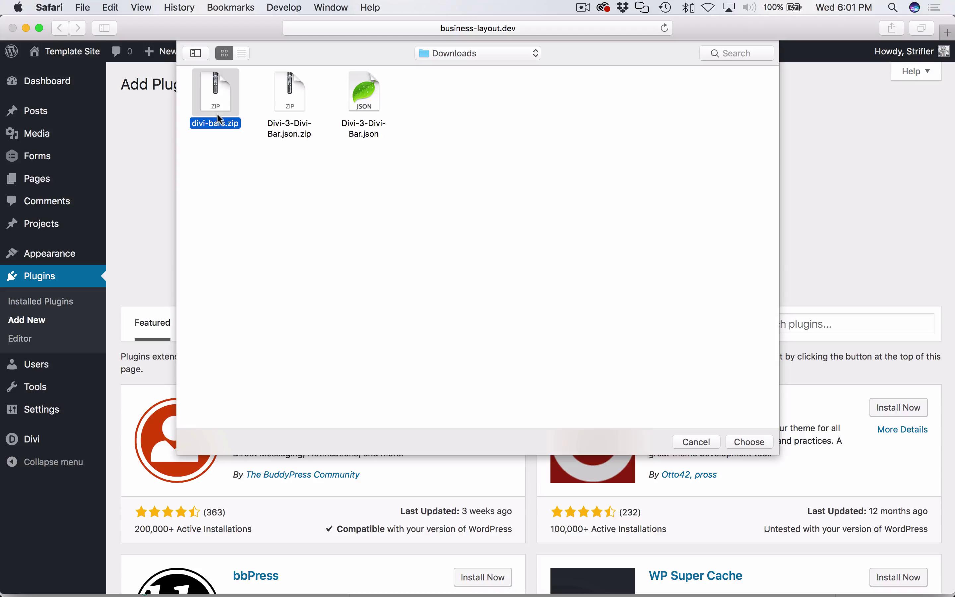
{"action": "left_click", "coordinate": [751, 441]}
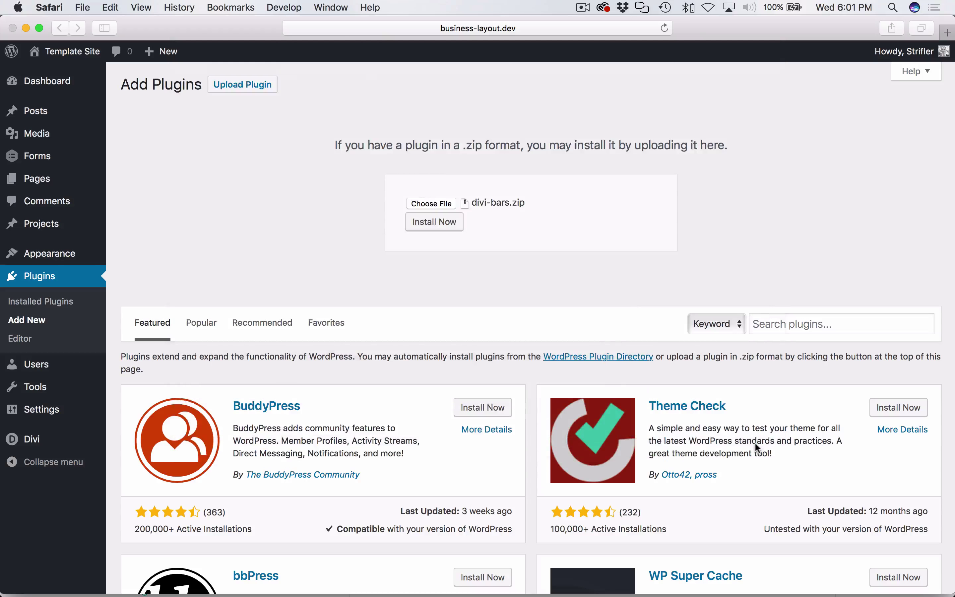
{"action": "left_click", "coordinate": [444, 226]}
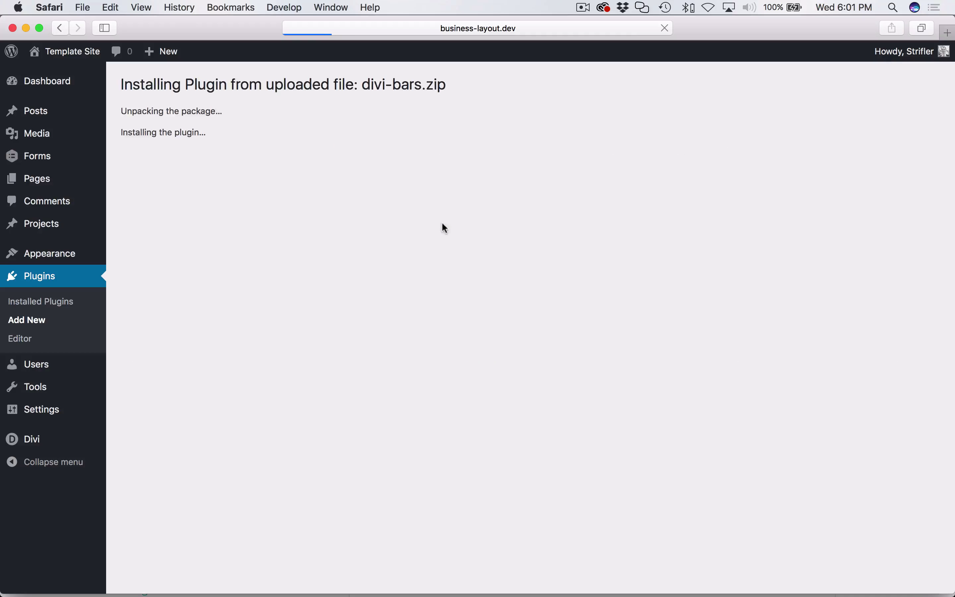
- Activate the Divi Bars plugin, then bring up the Divi Life account's API Keys list
{"action": "left_click", "coordinate": [172, 178]}
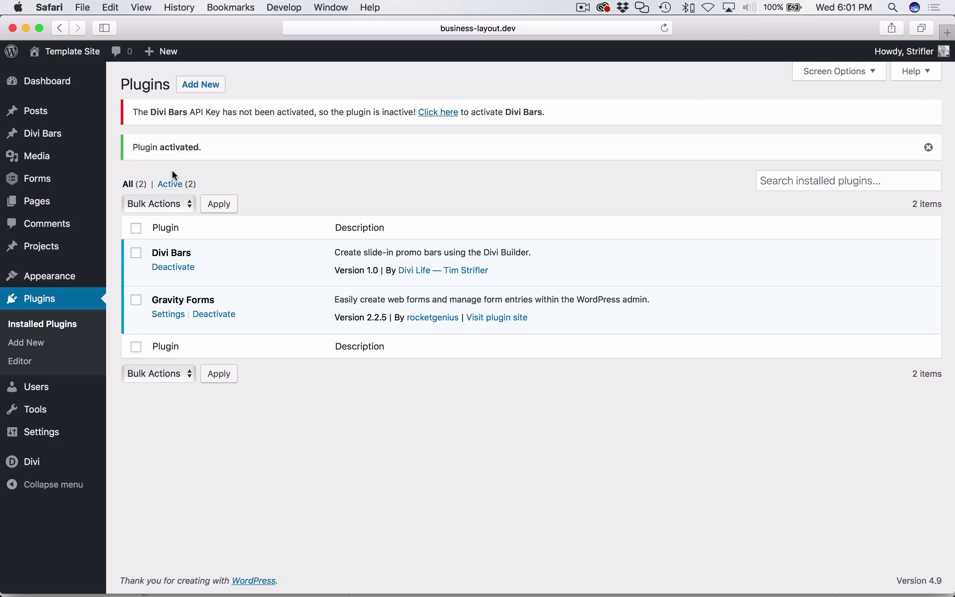
{"action": "left_click", "coordinate": [434, 112]}
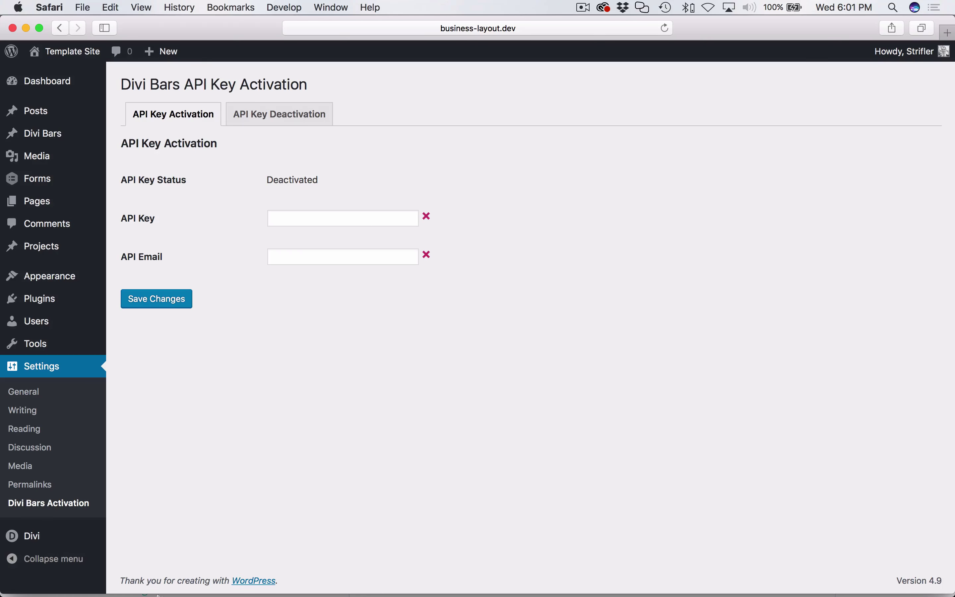
{"action": "left_click", "coordinate": [139, 566]}
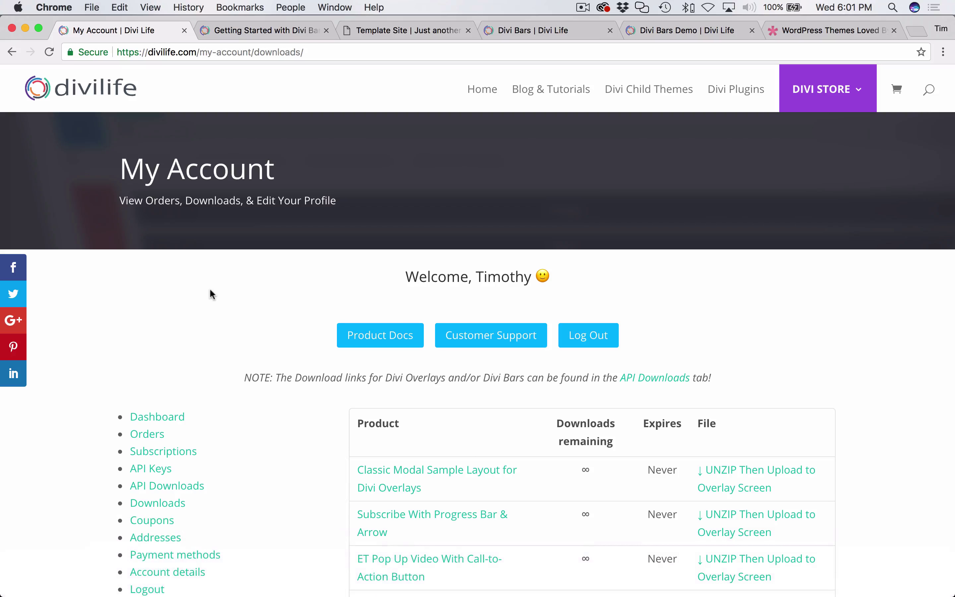
{"action": "scroll", "coordinate": [226, 438], "scroll_direction": "down", "scroll_amount": 2}
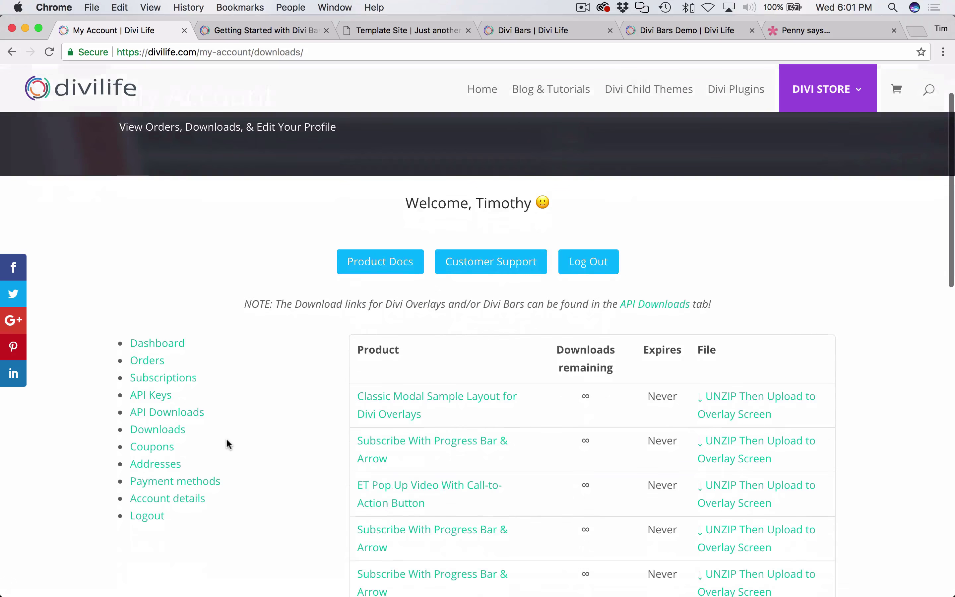
{"action": "left_click", "coordinate": [151, 395]}
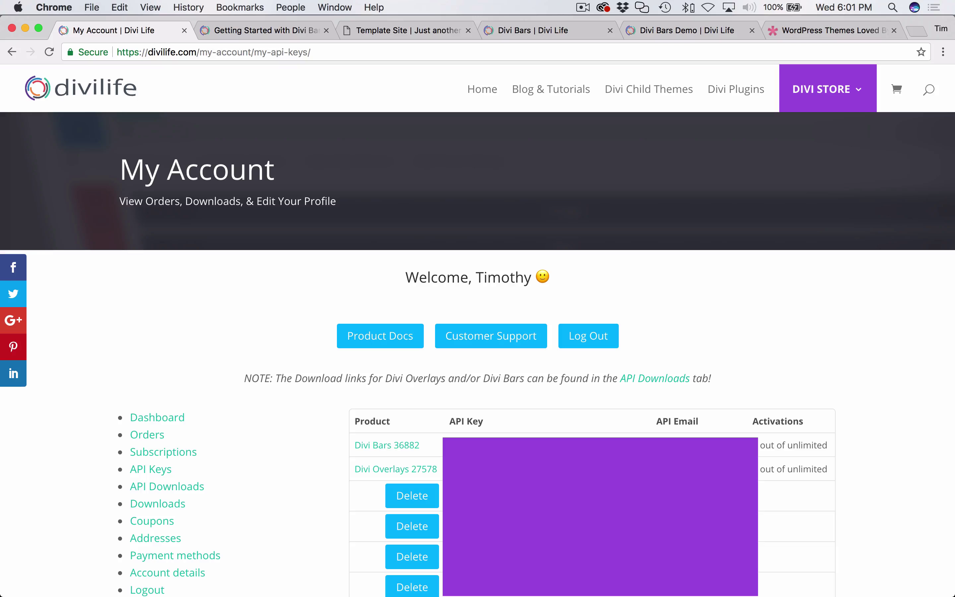
- Copy the Divi Bars API key and account e-mail into the WordPress API Key and API Email fields
{"action": "key", "text": "super+c"}
{"action": "key", "text": "super+Tab"}
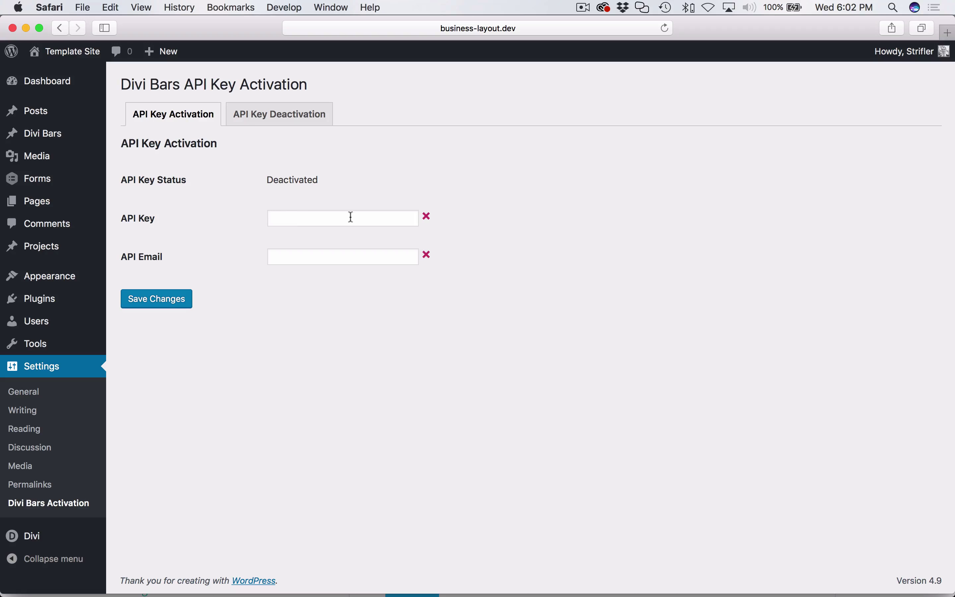
{"action": "left_click", "coordinate": [351, 217]}
{"action": "key", "text": "super+v"}
{"action": "key", "text": "super+Tab"}
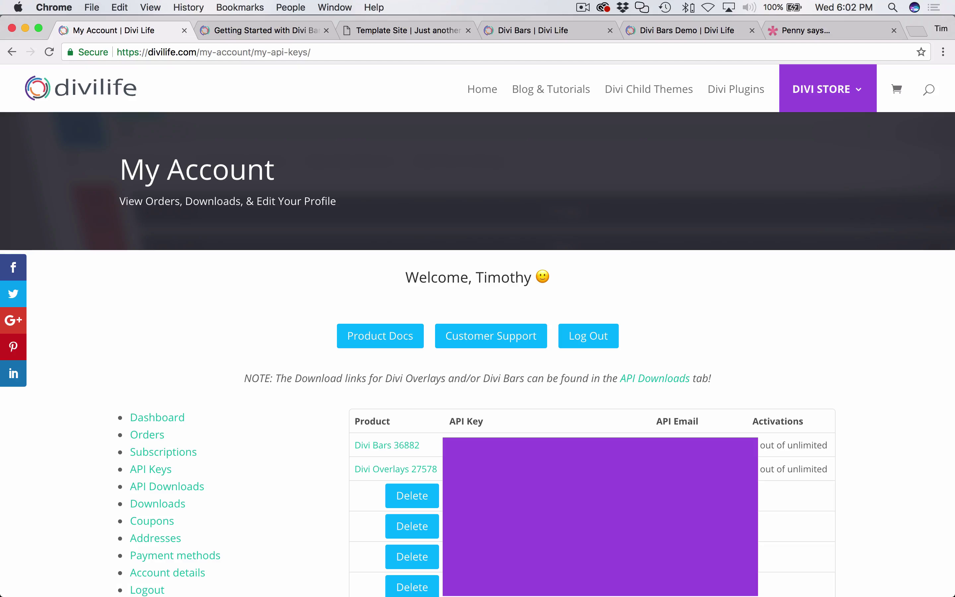
{"action": "key", "text": "super+Tab"}
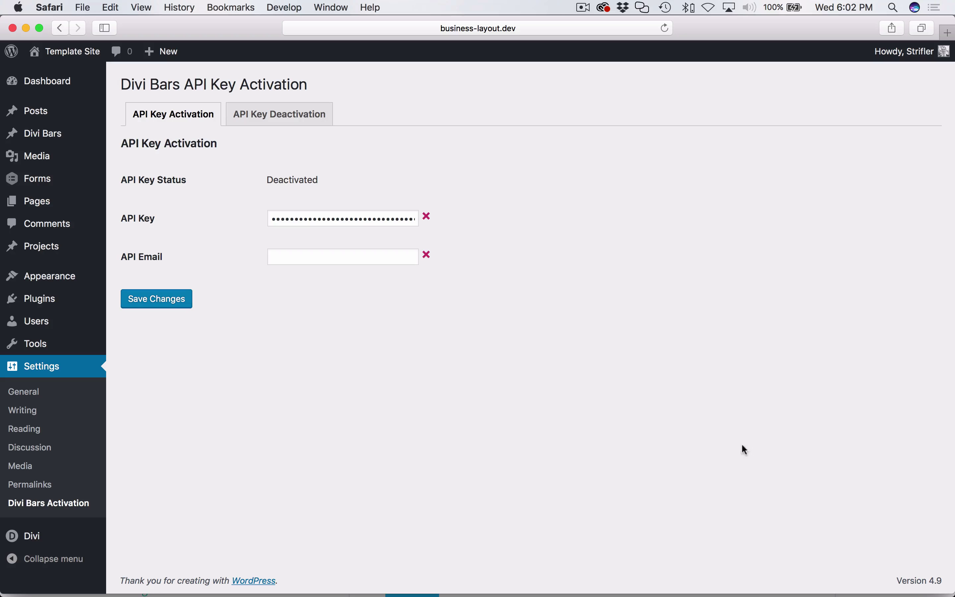
{"action": "left_click", "coordinate": [320, 253]}
{"action": "key", "text": "super+v"}
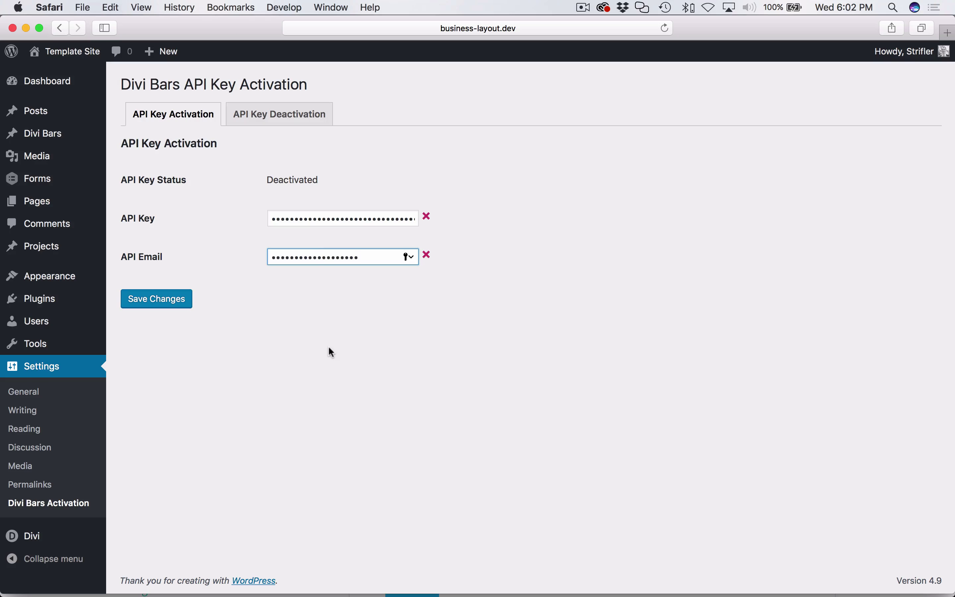
- Save the API key activation, decline Safari's password prompt, and review the activation count notice
{"action": "left_click", "coordinate": [168, 307]}
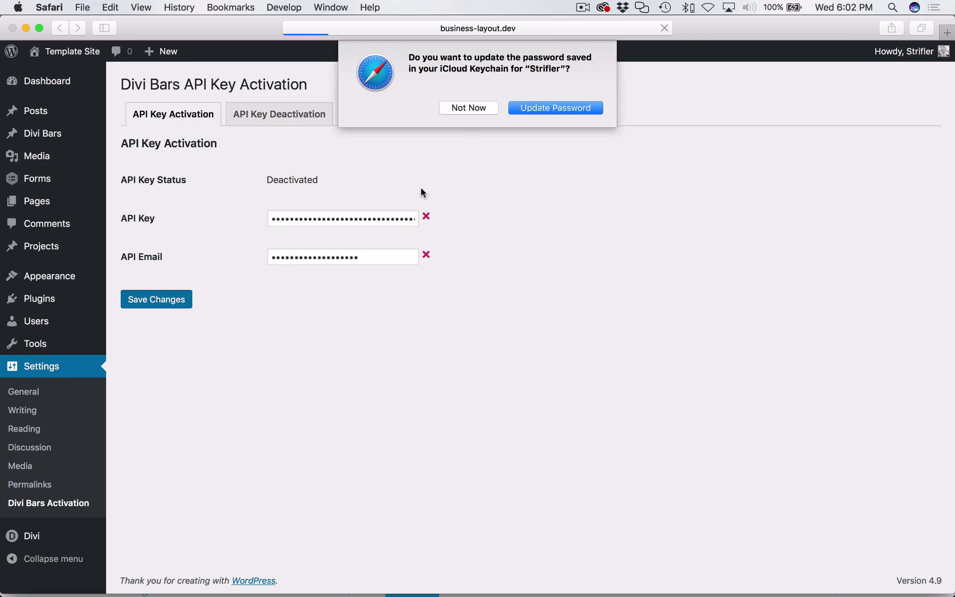
{"action": "left_click", "coordinate": [470, 107]}
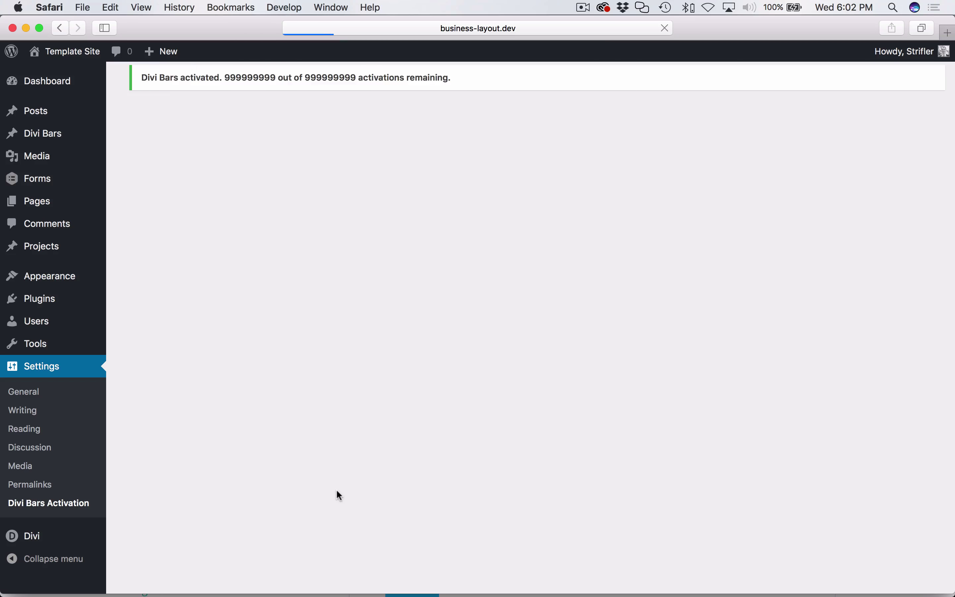
{"action": "triple_click", "coordinate": [261, 114]}
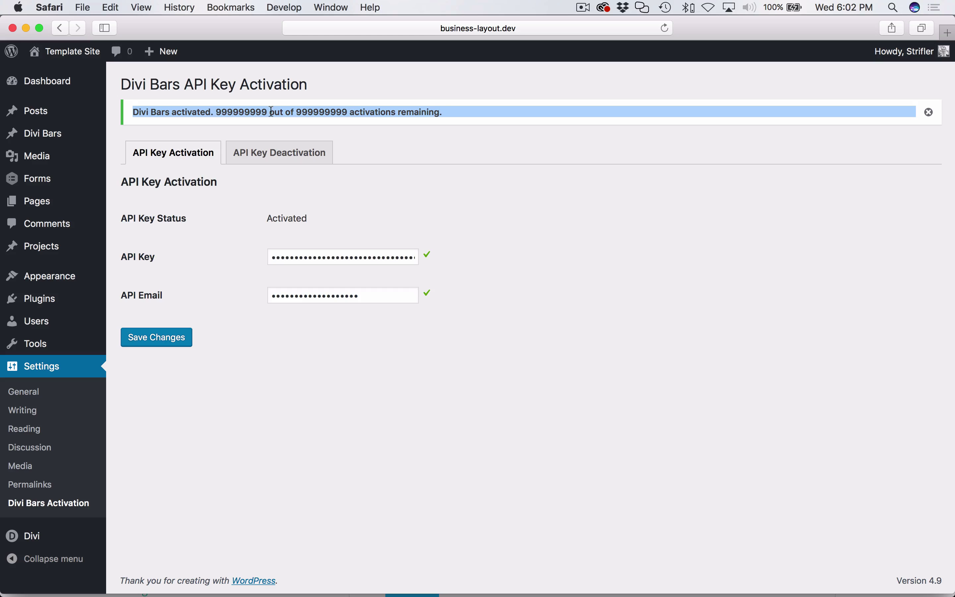
{"action": "double_click", "coordinate": [249, 113]}
{"action": "left_click", "coordinate": [277, 114]}
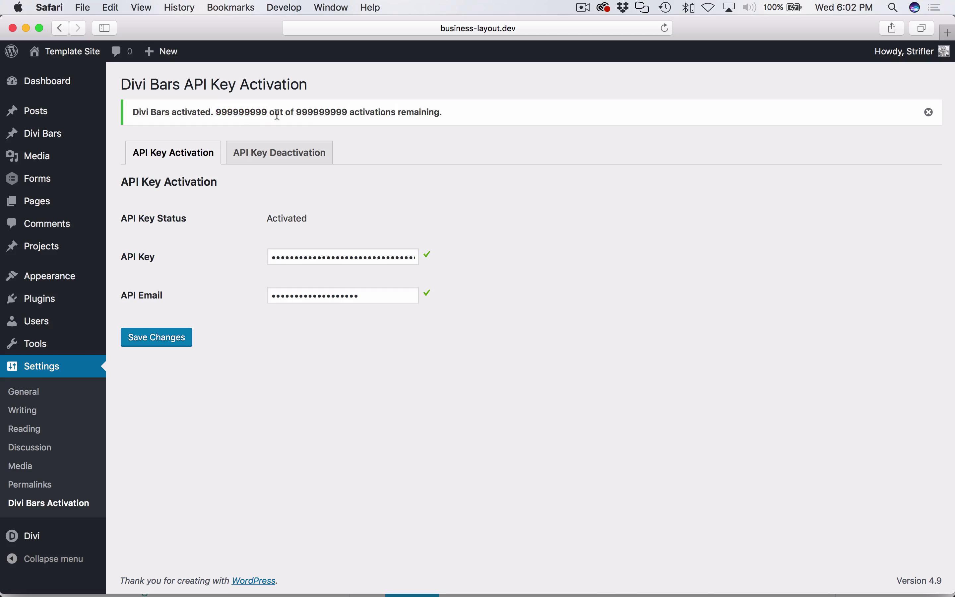
{"action": "triple_click", "coordinate": [320, 112]}
{"action": "left_click", "coordinate": [374, 116]}
{"action": "key", "text": "super+Tab"}
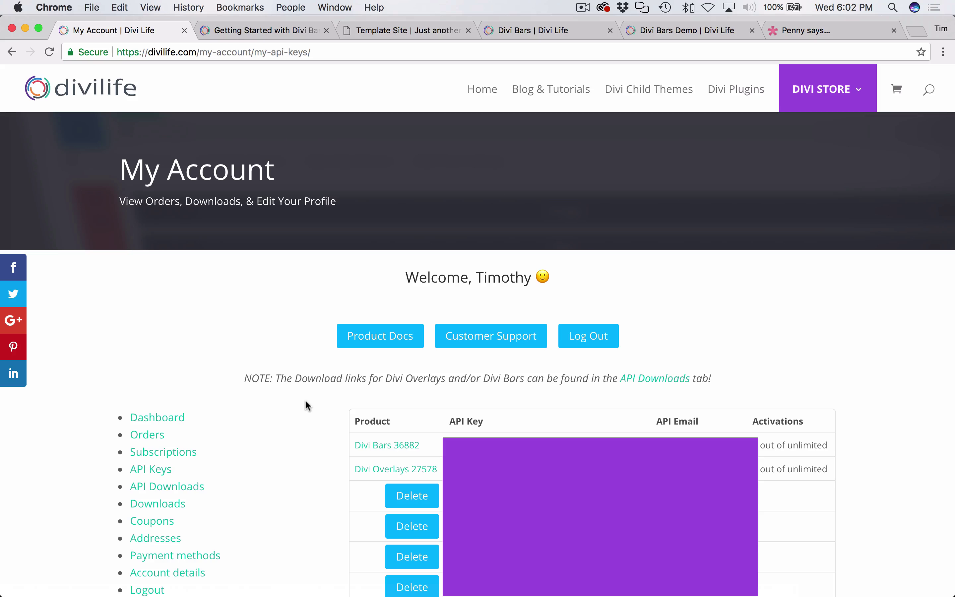
{"action": "key", "text": "super+Tab"}
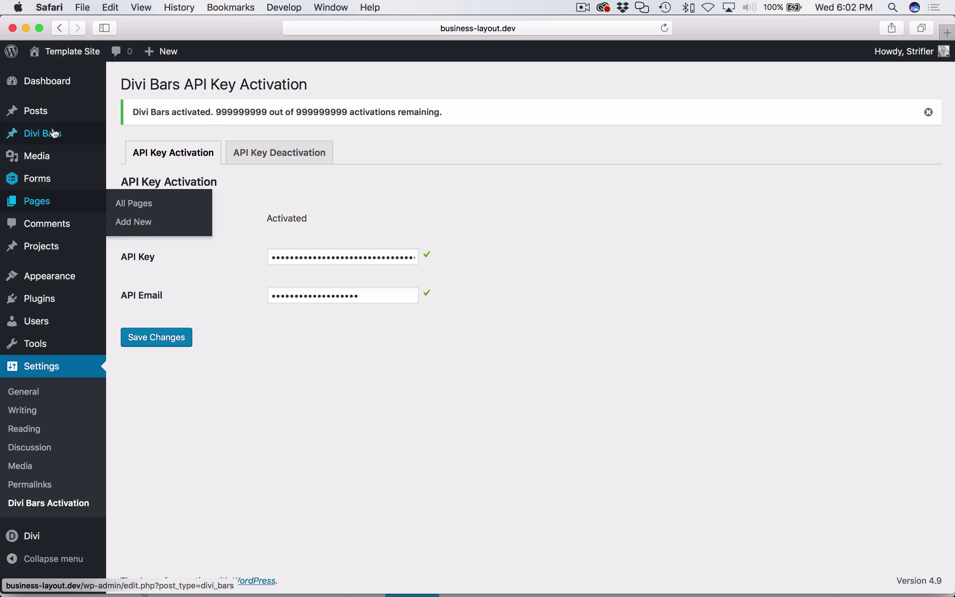
- Add a new Divi Bar titled 'Divi Bar 1' and switch it to the Divi Builder
{"action": "mouse_move", "coordinate": [96, 139]}
{"action": "left_click", "coordinate": [144, 152]}
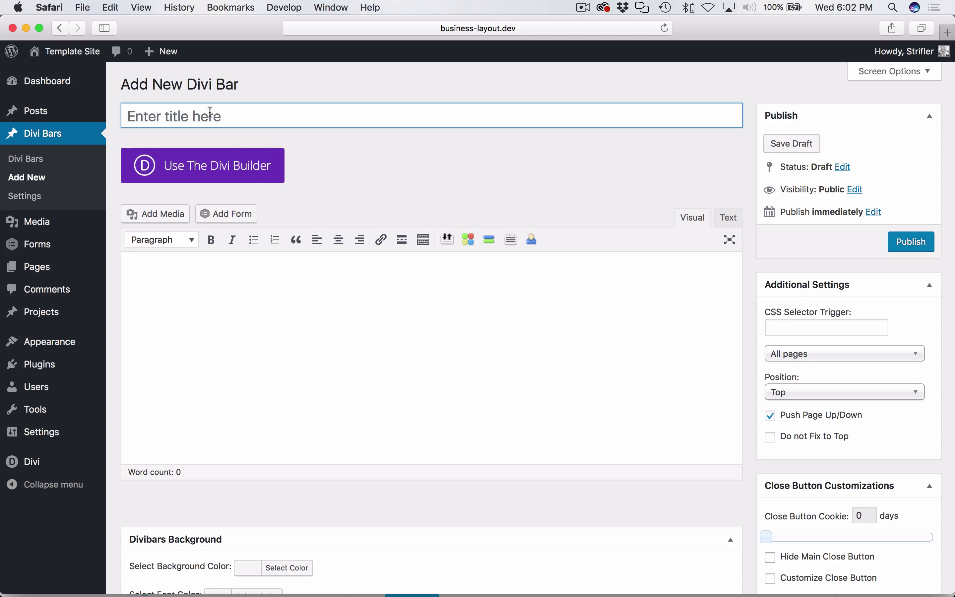
{"action": "left_click", "coordinate": [210, 112]}
{"action": "type", "text": "Divi bar"}
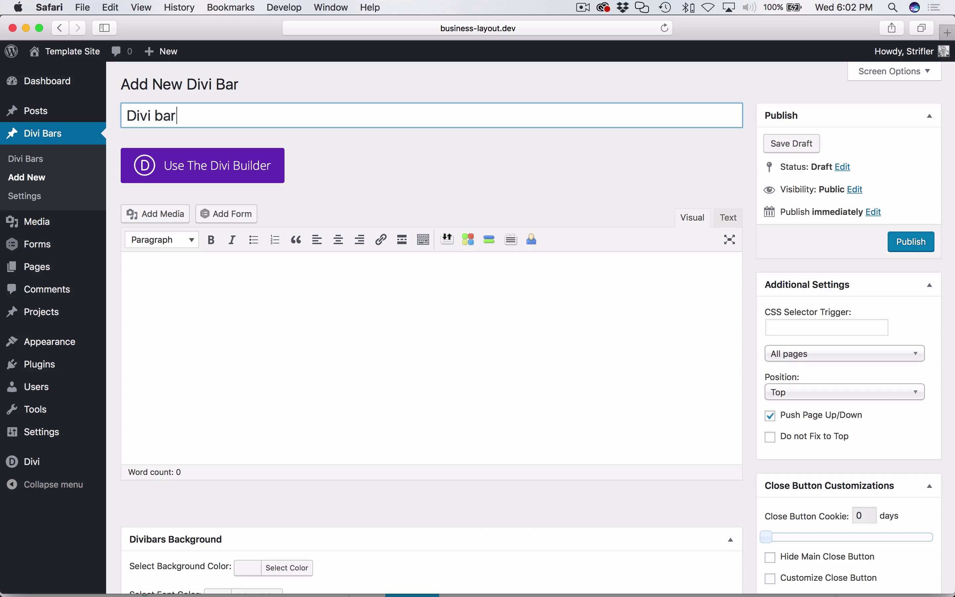
{"action": "key", "text": "BackSpace"}
{"action": "key", "text": "BackSpace"}
{"action": "key", "text": "BackSpace"}
{"action": "key", "text": "BackSpace"}
{"action": "key", "text": "BackSpace"}
{"action": "key", "text": "BackSpace"}
{"action": "type", "text": "vi Bar 1"}
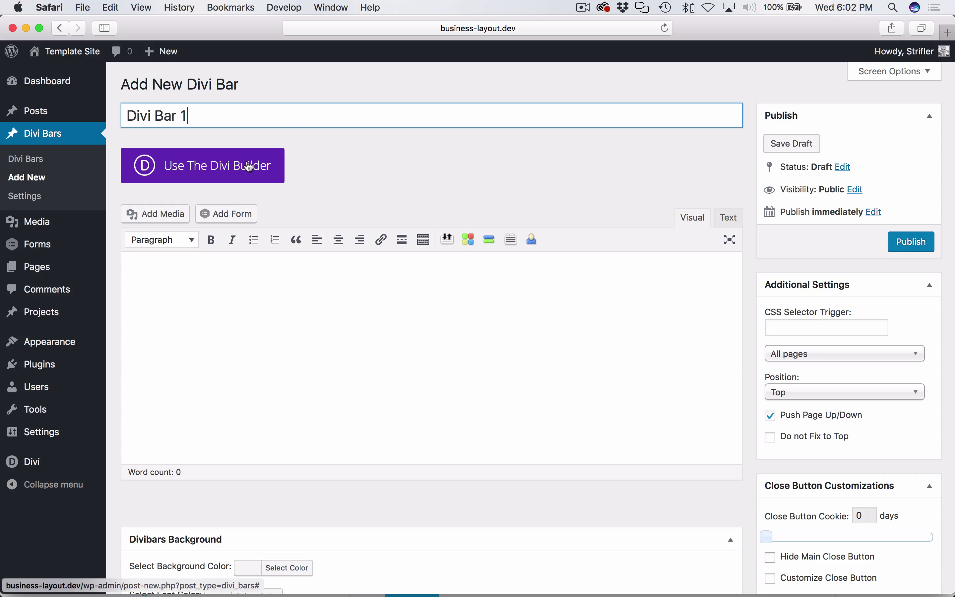
{"action": "left_click", "coordinate": [223, 173]}
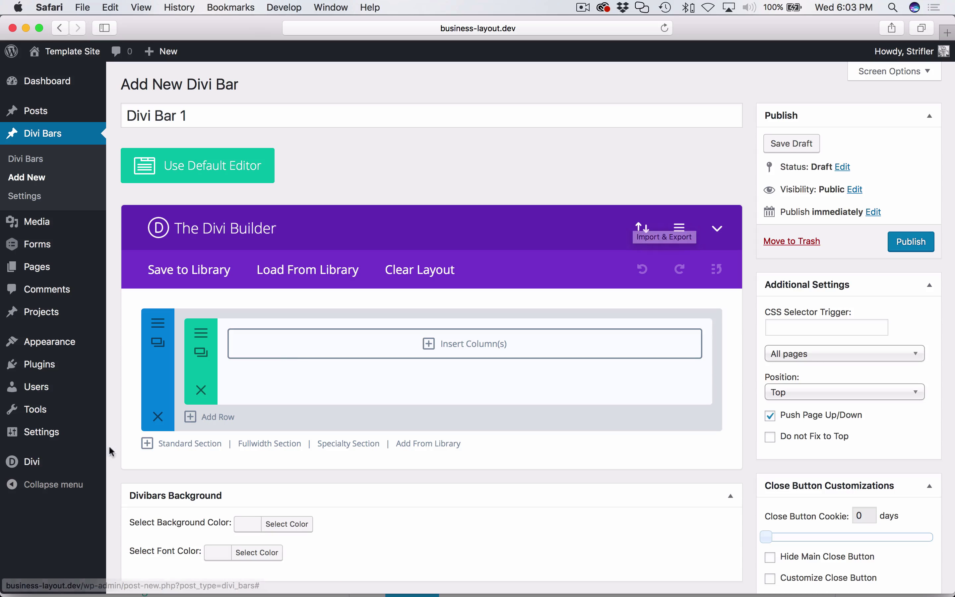
{"action": "mouse_move", "coordinate": [35, 465]}
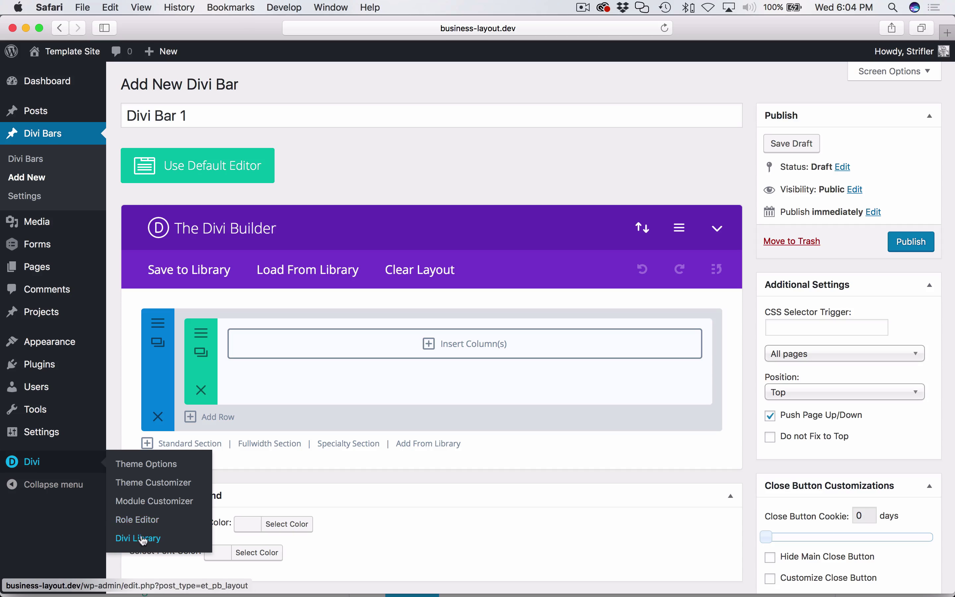
- Import the Divi-3-Divi-Bar.json layout into Divi Bar 1 through the builder's Import tab
{"action": "left_click", "coordinate": [642, 232]}
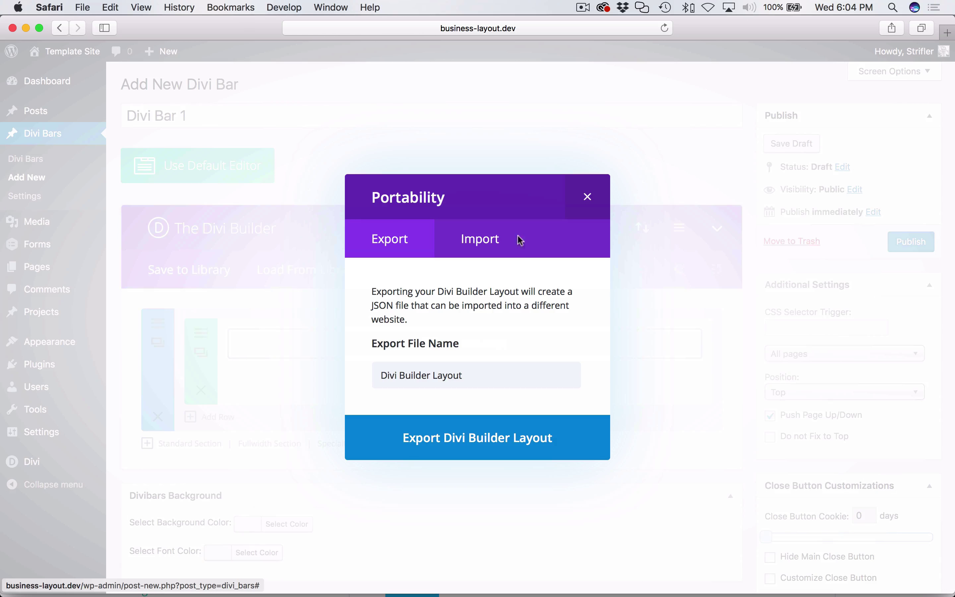
{"action": "left_click", "coordinate": [481, 240]}
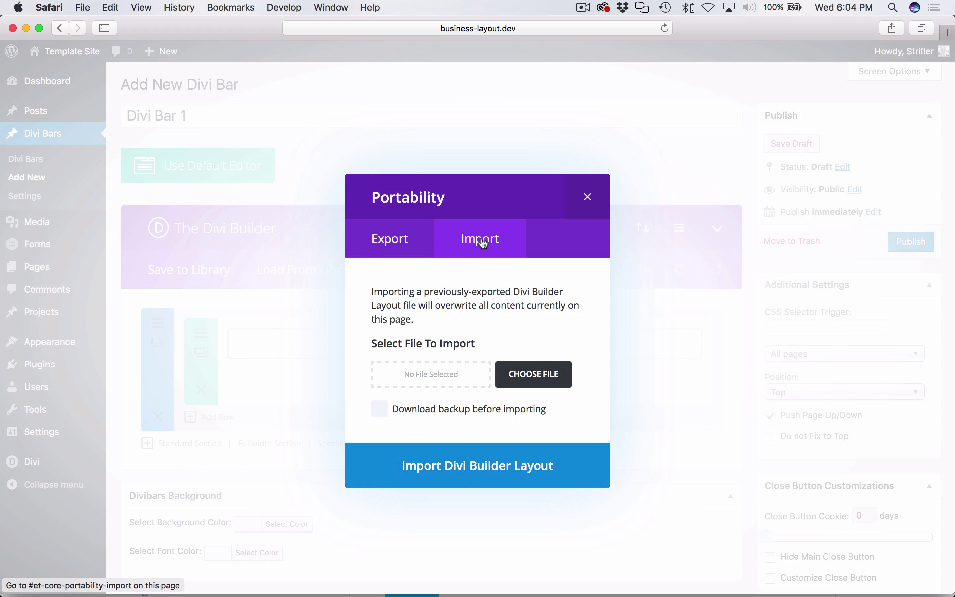
{"action": "left_click", "coordinate": [533, 375]}
{"action": "left_click", "coordinate": [295, 93]}
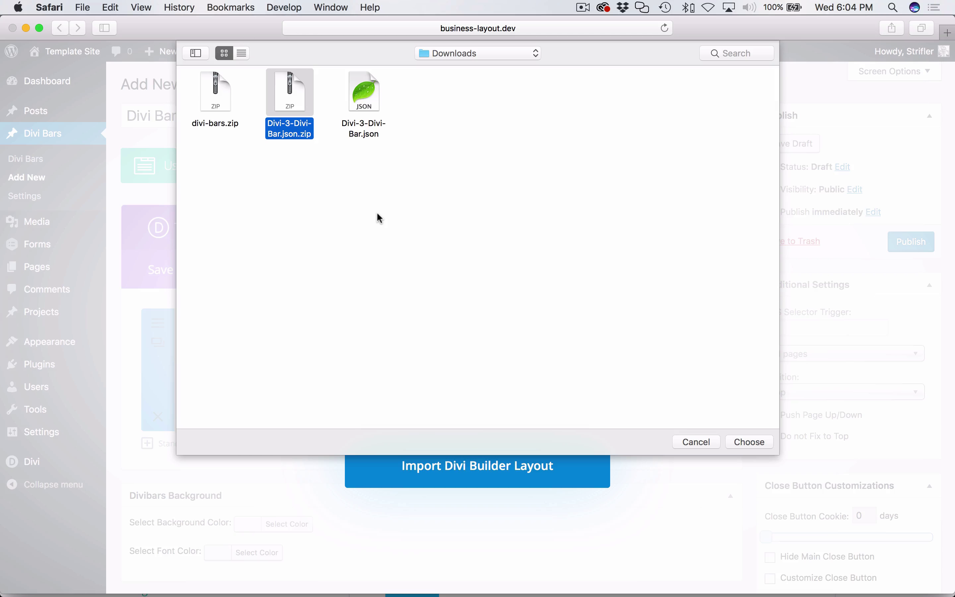
{"action": "left_click", "coordinate": [367, 135]}
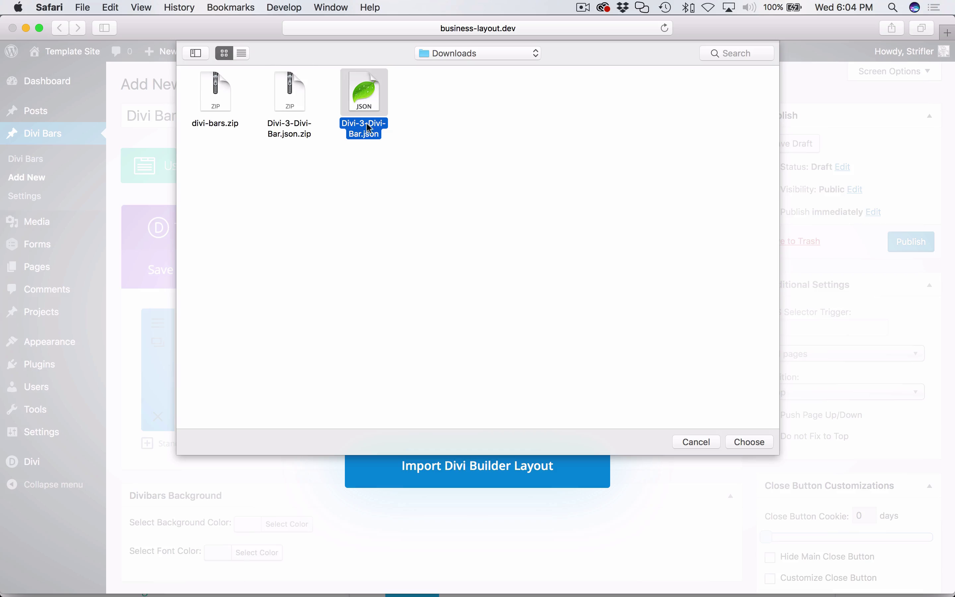
{"action": "left_click", "coordinate": [745, 450]}
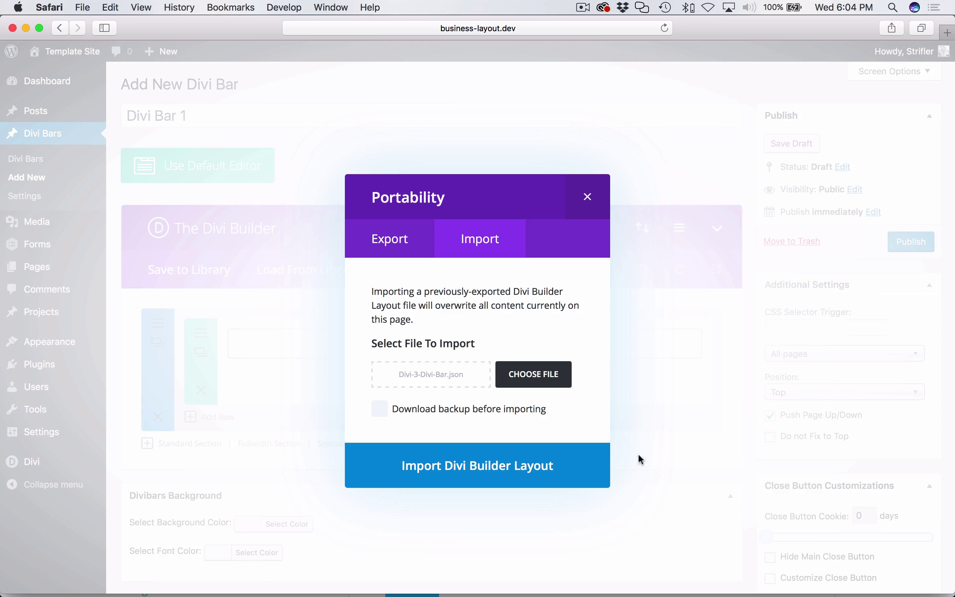
{"action": "left_click", "coordinate": [533, 468]}
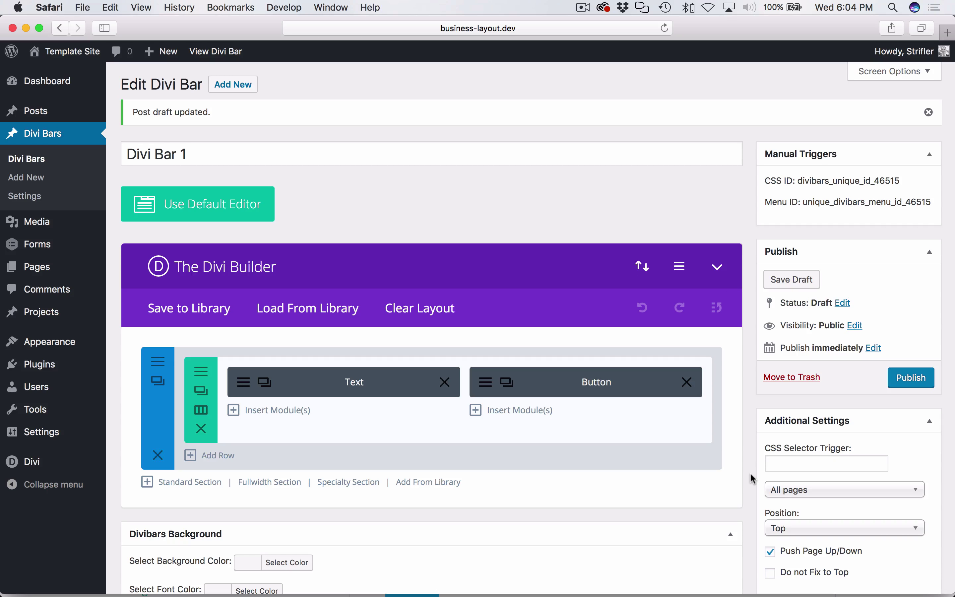
- Set Divi Bar 1's automatic trigger to Timed Delay with a 0-second delay
{"action": "scroll", "coordinate": [752, 478], "scroll_direction": "down", "scroll_amount": 5}
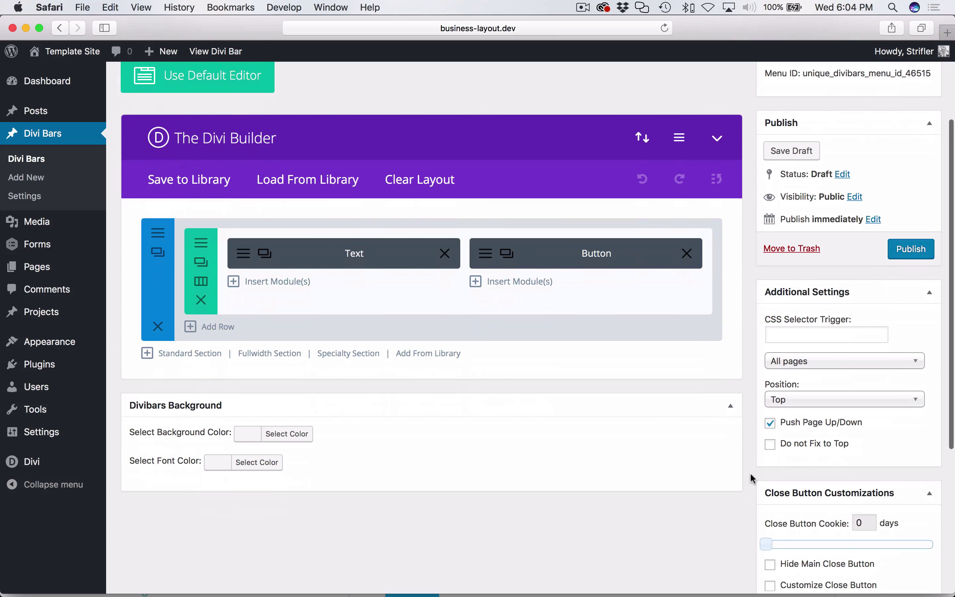
{"action": "scroll", "coordinate": [743, 333], "scroll_direction": "up", "scroll_amount": 5}
{"action": "scroll", "coordinate": [751, 337], "scroll_direction": "down", "scroll_amount": 10}
{"action": "scroll", "coordinate": [751, 336], "scroll_direction": "up", "scroll_amount": 10}
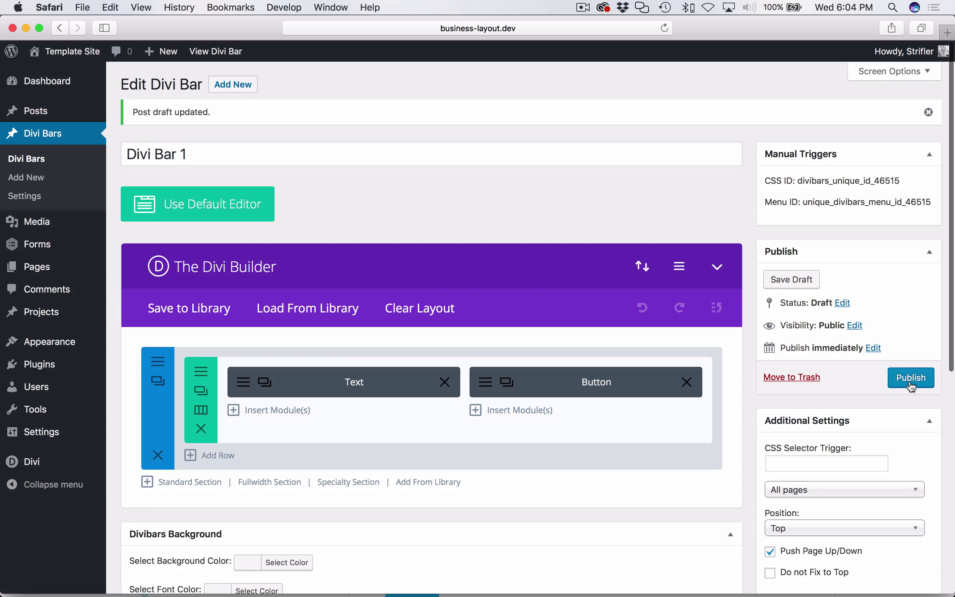
{"action": "scroll", "coordinate": [742, 390], "scroll_direction": "down", "scroll_amount": 10}
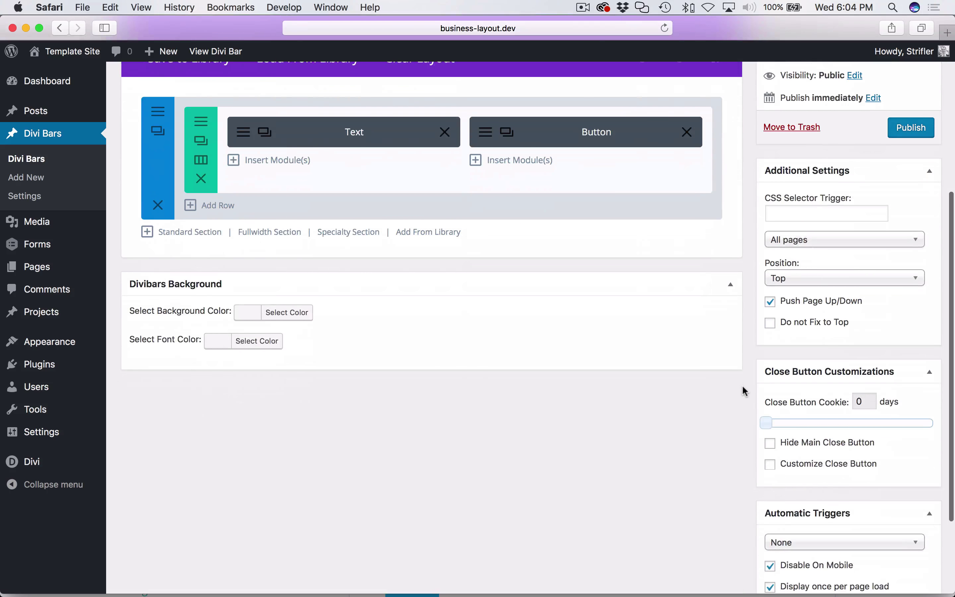
{"action": "scroll", "coordinate": [727, 454], "scroll_direction": "down", "scroll_amount": 2}
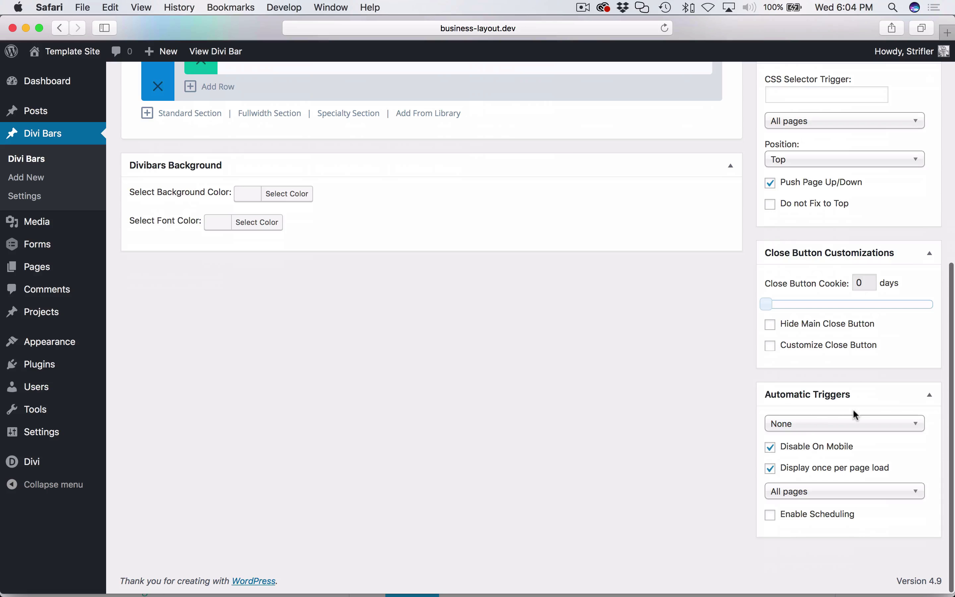
{"action": "left_click", "coordinate": [802, 433]}
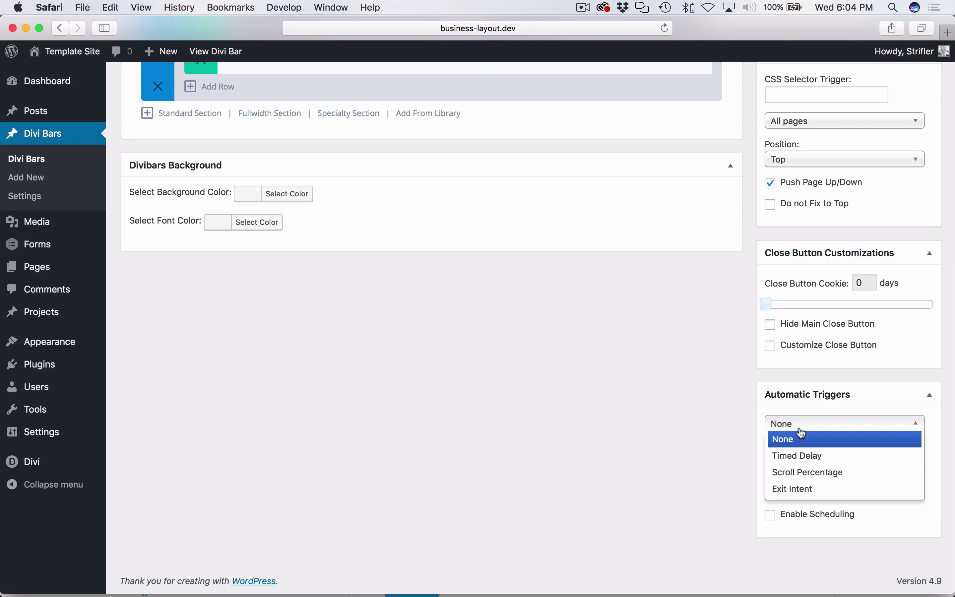
{"action": "left_click", "coordinate": [799, 456]}
{"action": "left_click", "coordinate": [790, 463]}
{"action": "type", "text": "0"}
{"action": "left_click", "coordinate": [660, 441]}
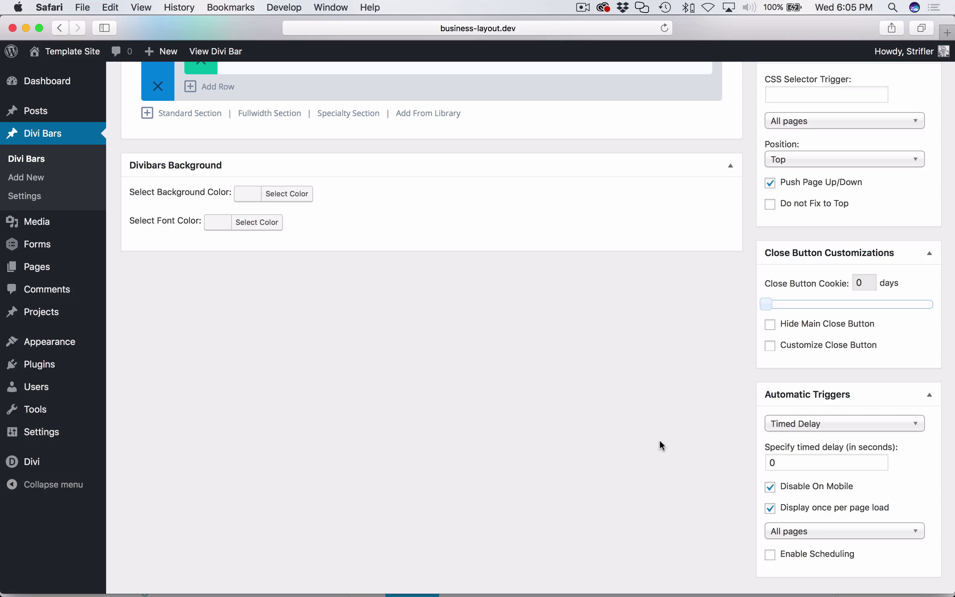
- Recheck the Timed Delay trigger and its delay value, then publish Divi Bar 1
{"action": "left_click", "coordinate": [821, 423]}
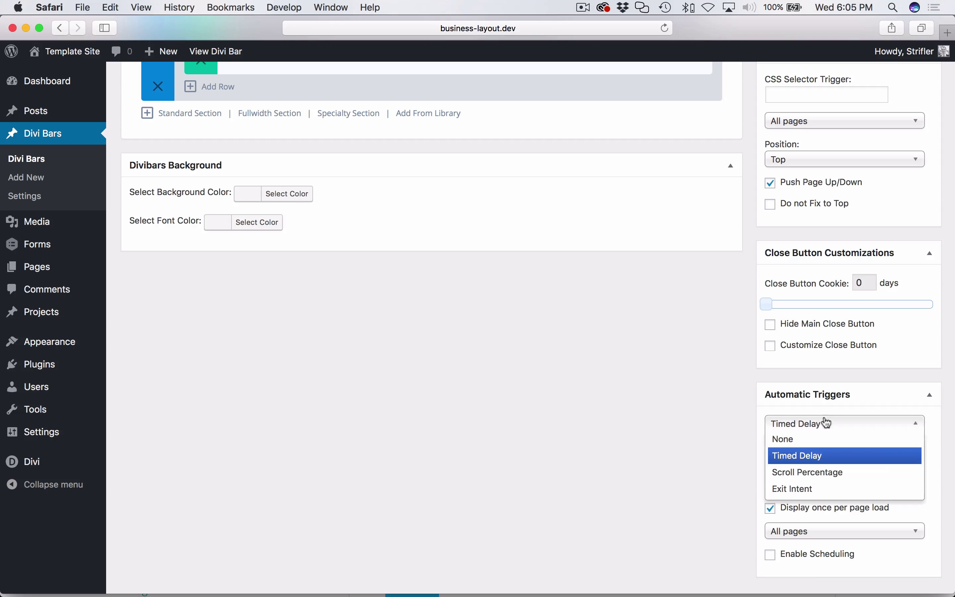
{"action": "left_click", "coordinate": [692, 424]}
{"action": "left_click", "coordinate": [828, 462]}
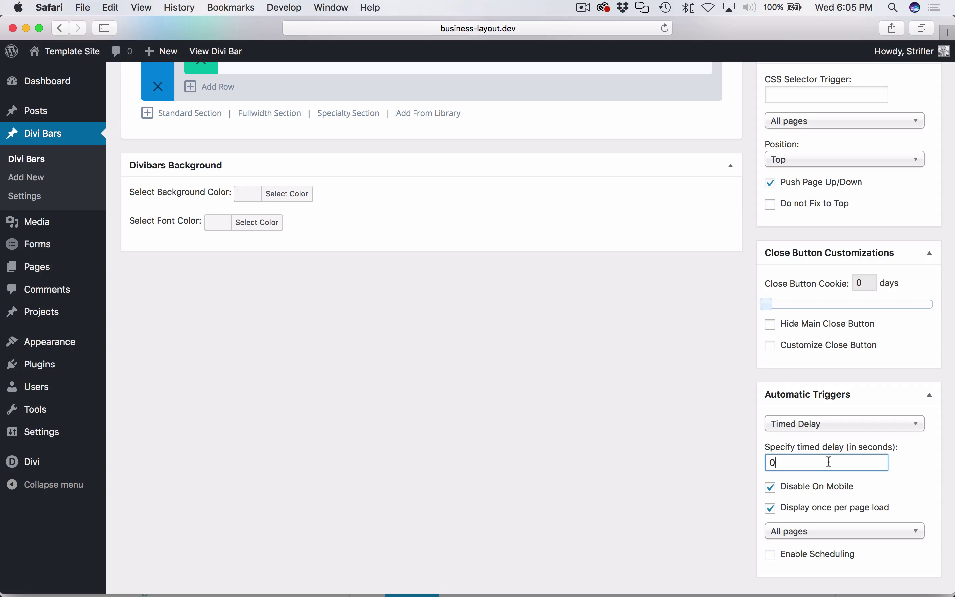
{"action": "left_click", "coordinate": [702, 433]}
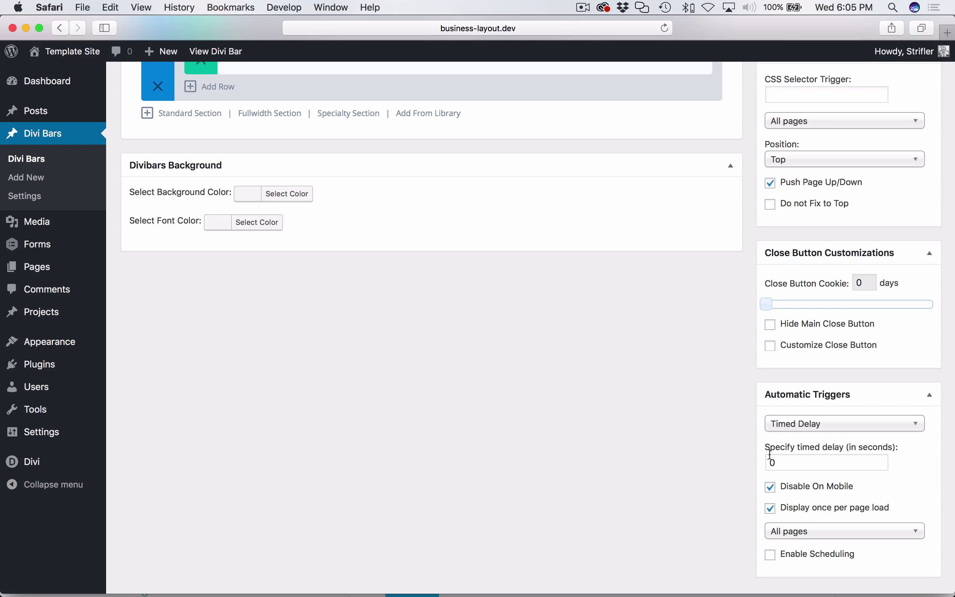
{"action": "left_click", "coordinate": [770, 457]}
{"action": "left_click", "coordinate": [699, 425]}
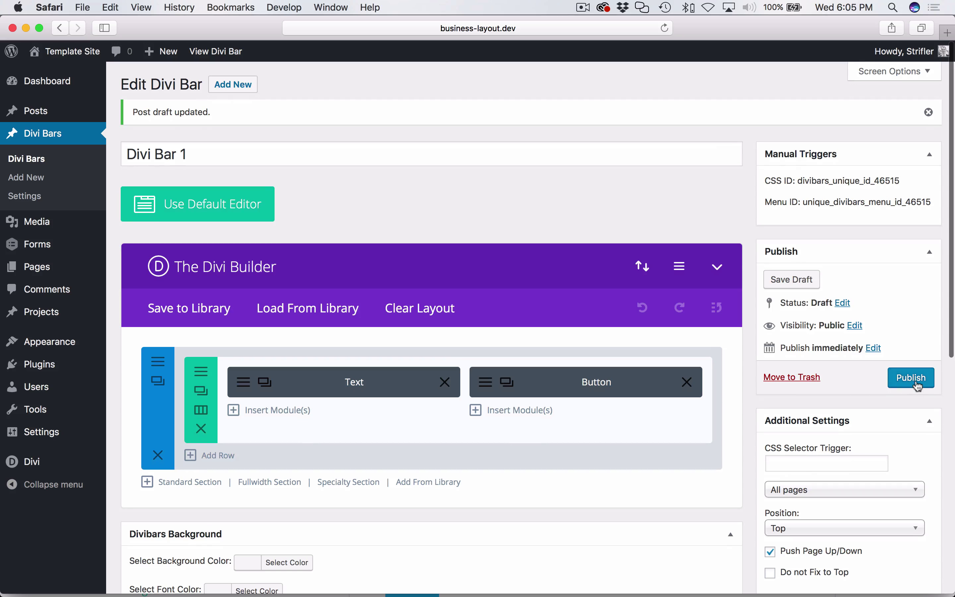
{"action": "left_click", "coordinate": [917, 384]}
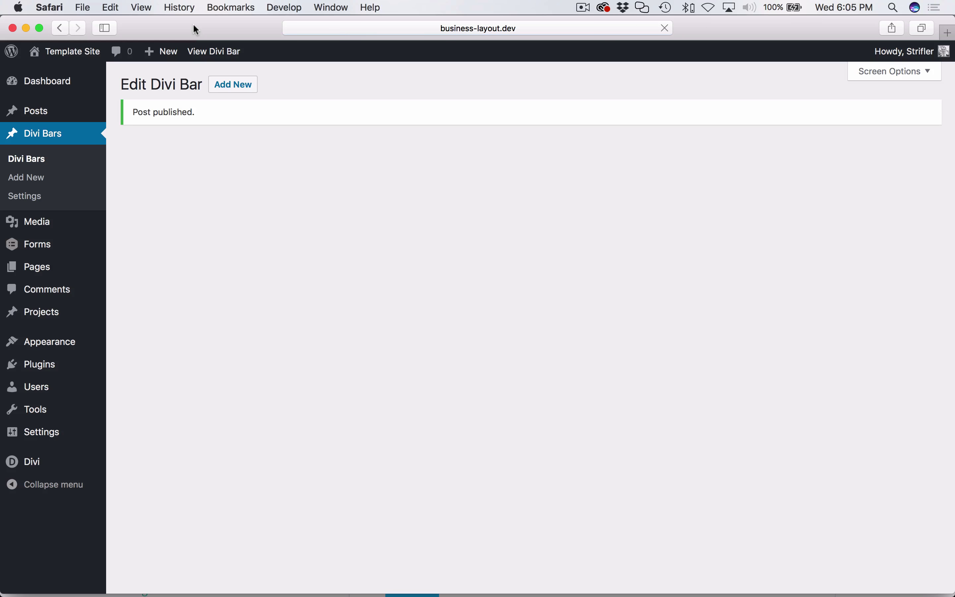
- Reload the Template Site in Chrome to see the Divi 3.0 announcement bar on the front page
{"action": "left_click", "coordinate": [134, 567]}
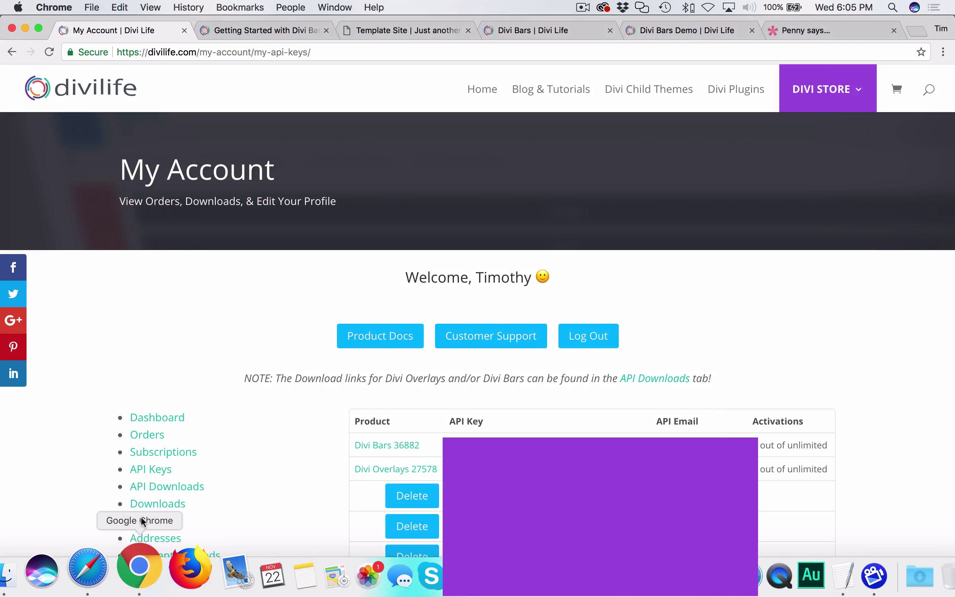
{"action": "left_click", "coordinate": [416, 29]}
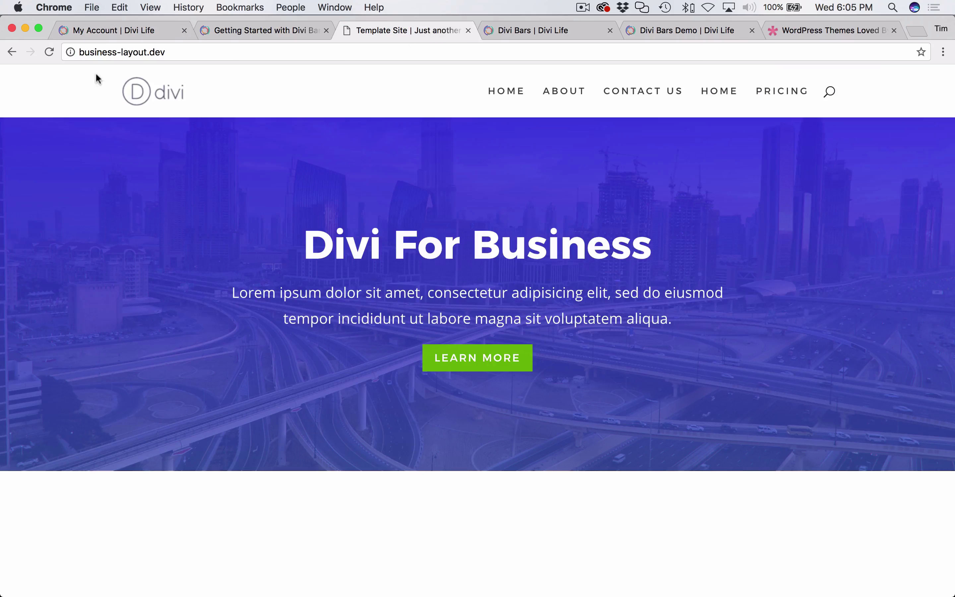
{"action": "left_click", "coordinate": [48, 51]}
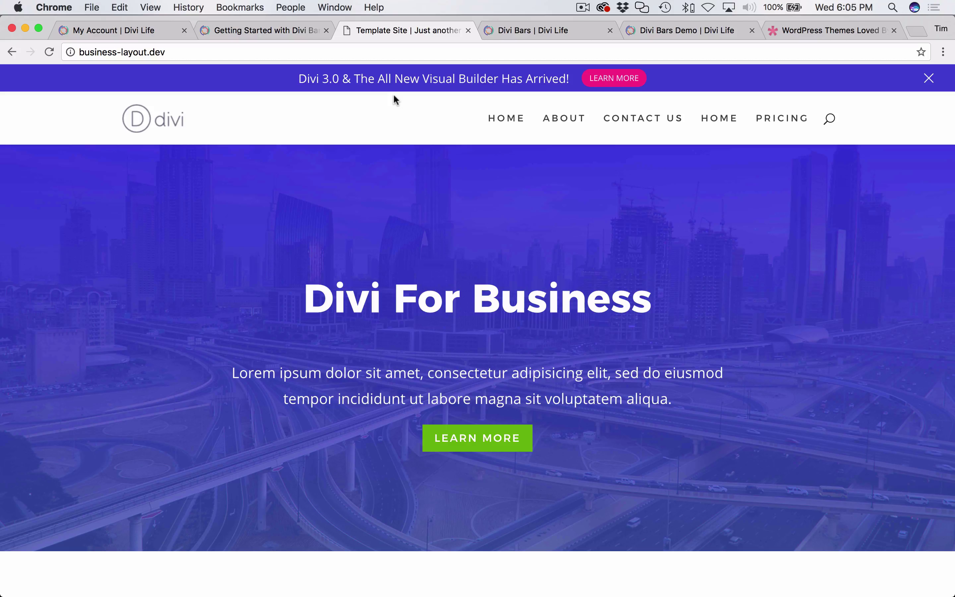
{"action": "left_click", "coordinate": [824, 30]}
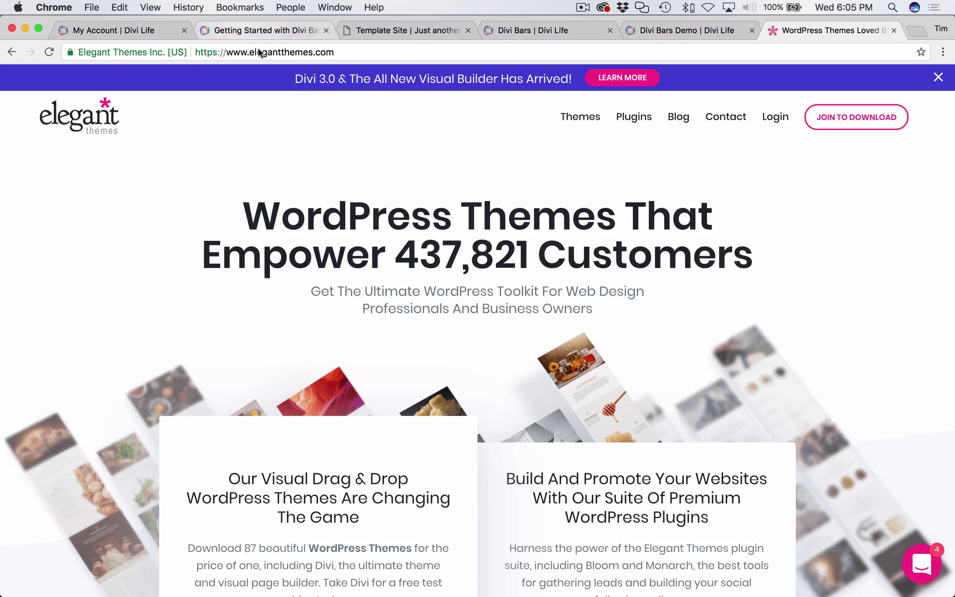
{"action": "left_click", "coordinate": [252, 30]}
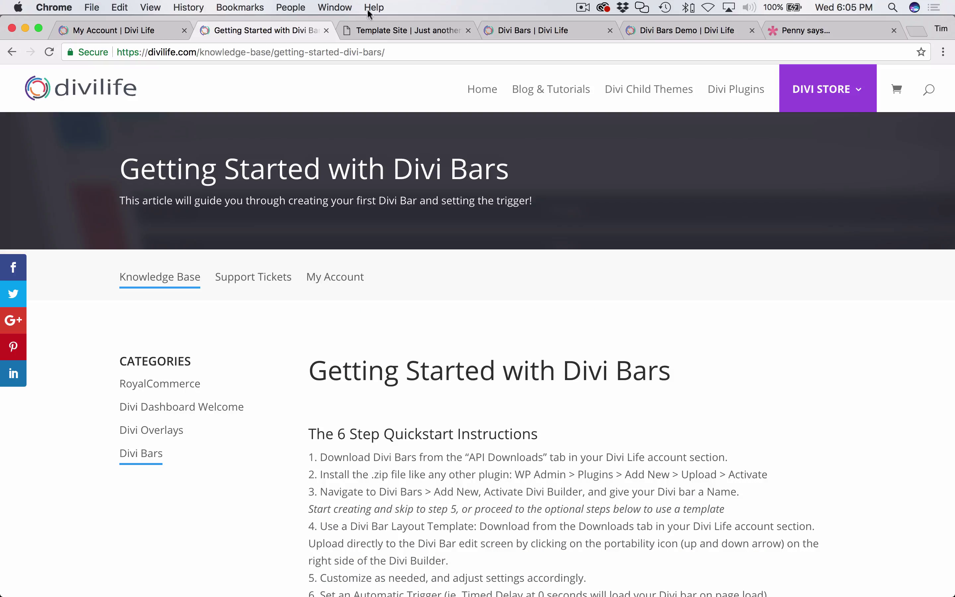
{"action": "left_click", "coordinate": [382, 31]}
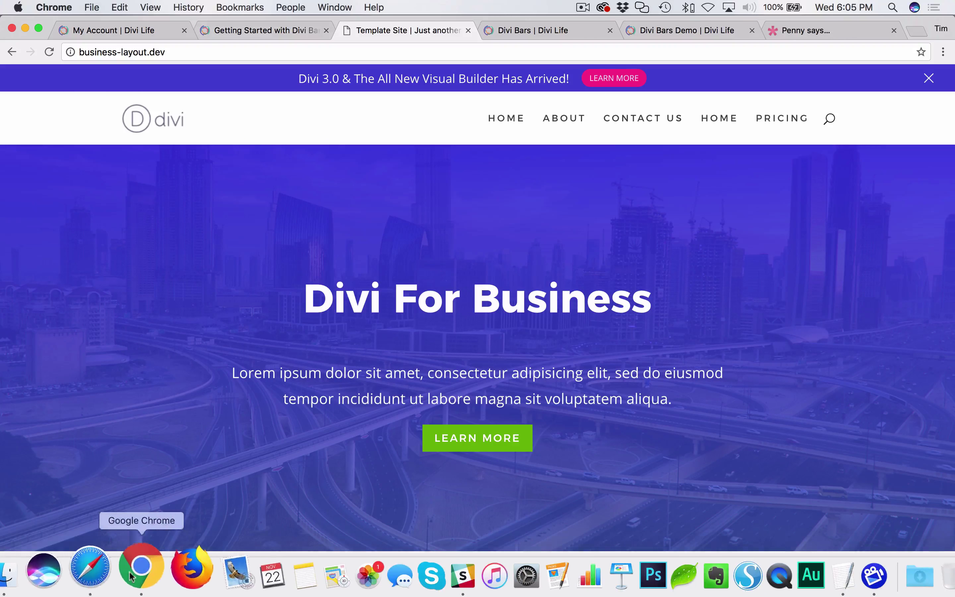
- Visit the live site front end from the WordPress admin bar in Safari
{"action": "left_click", "coordinate": [110, 579]}
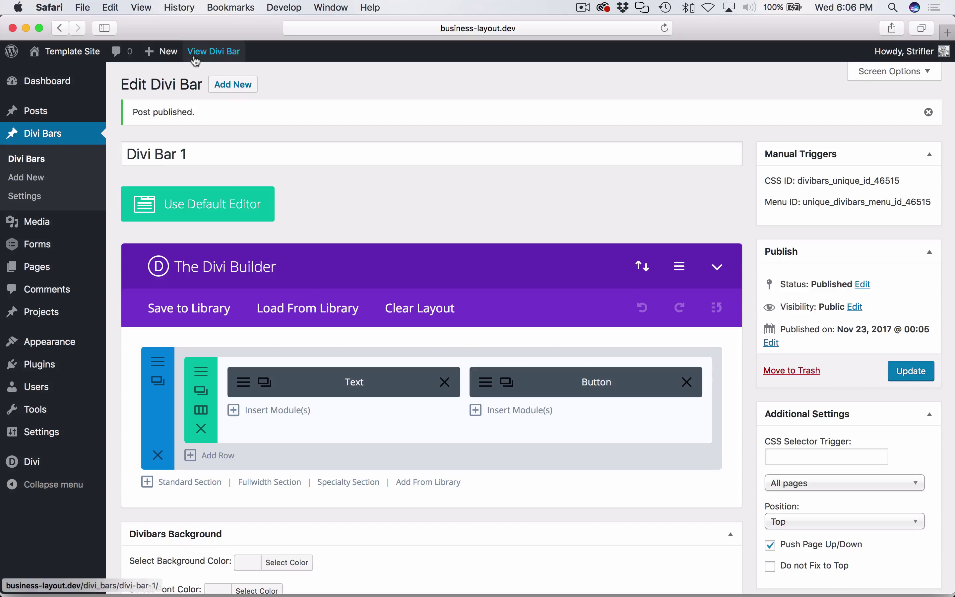
{"action": "mouse_move", "coordinate": [63, 52]}
{"action": "left_click", "coordinate": [53, 75]}
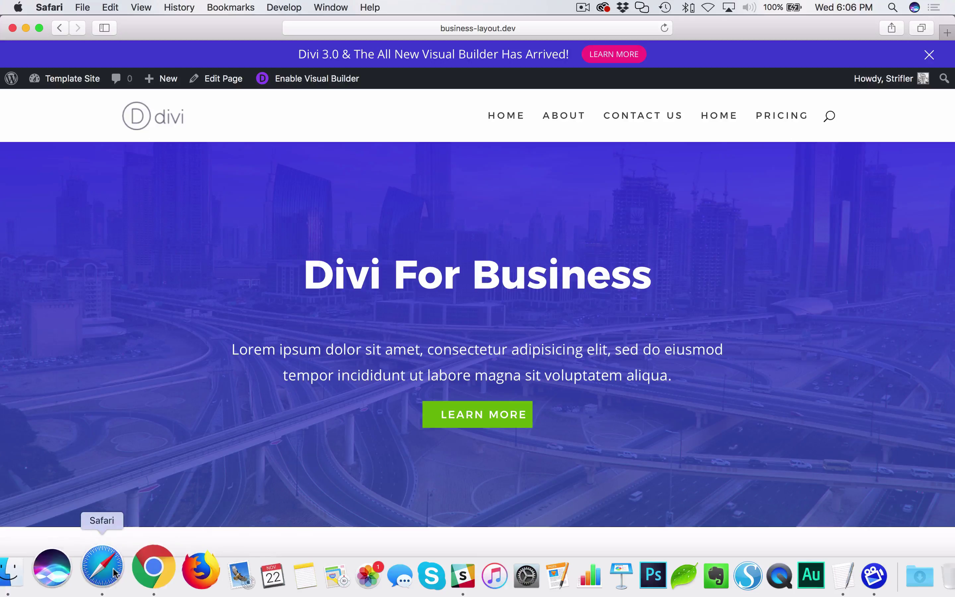
{"action": "left_click", "coordinate": [138, 568]}
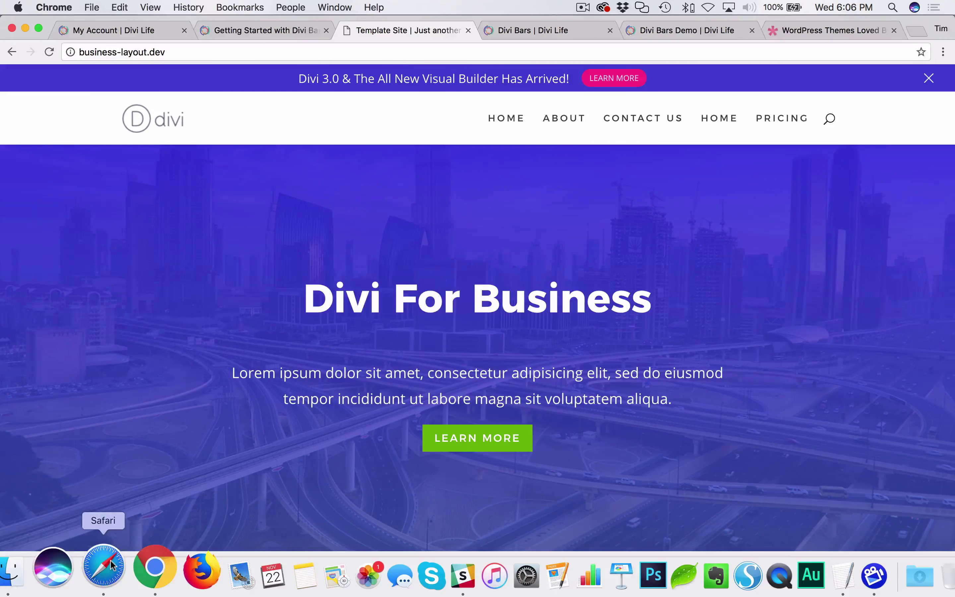
{"action": "left_click", "coordinate": [95, 566]}
- Return to the dashboard and open Divi Bar 1 from the Divi Bars list
{"action": "left_click", "coordinate": [227, 81]}
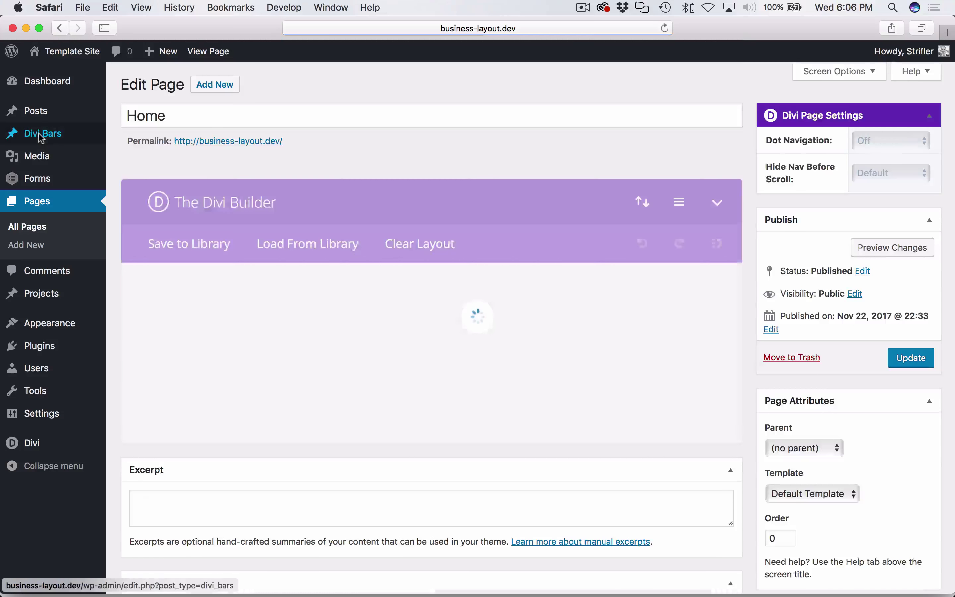
{"action": "left_click", "coordinate": [39, 133]}
{"action": "left_click", "coordinate": [167, 178]}
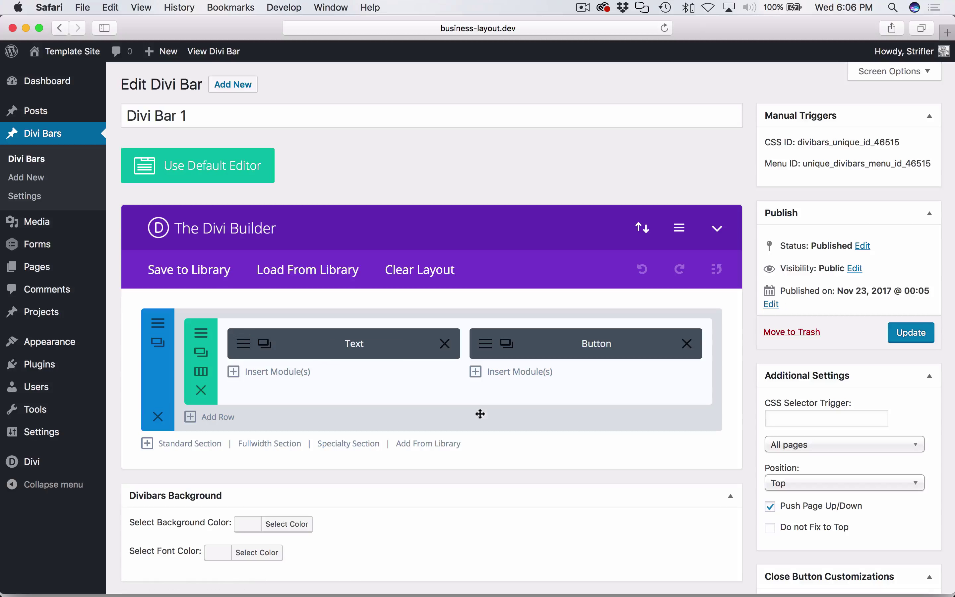
- Change the Text module to 'Divi Bars and all the new features have arrived! Get it Now!' and check the Button settings
{"action": "left_click", "coordinate": [239, 343]}
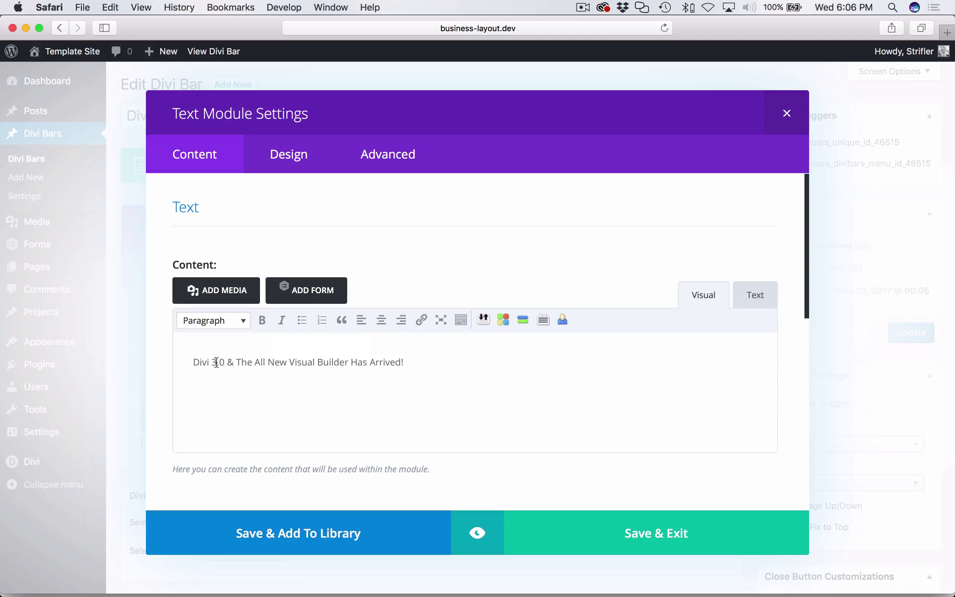
{"action": "left_click_drag", "start_coordinate": [211, 362], "coordinate": [477, 386]}
{"action": "type", "text": "B"}
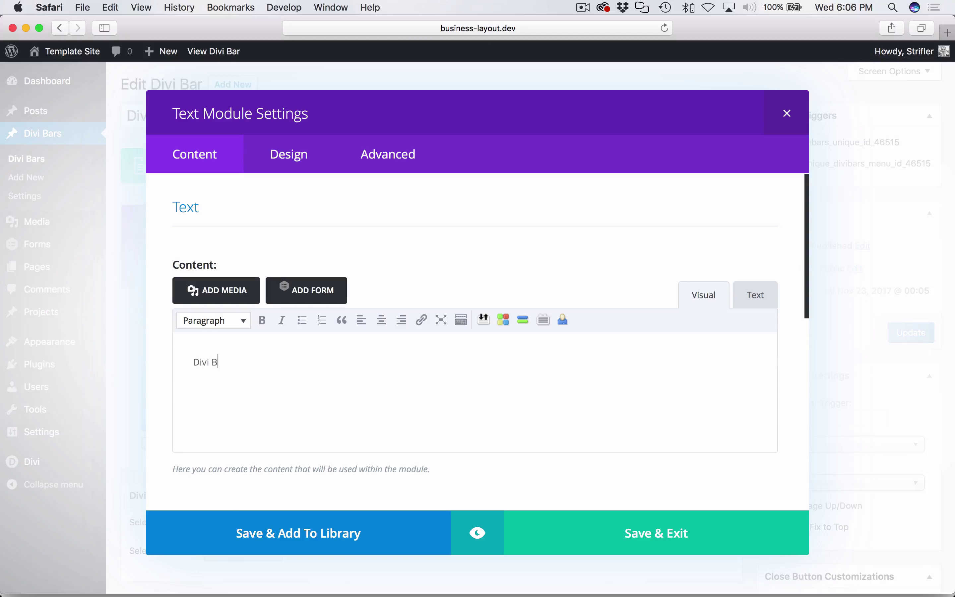
{"action": "type", "text": "ars and all the new features have arrived! Get it Now!"}
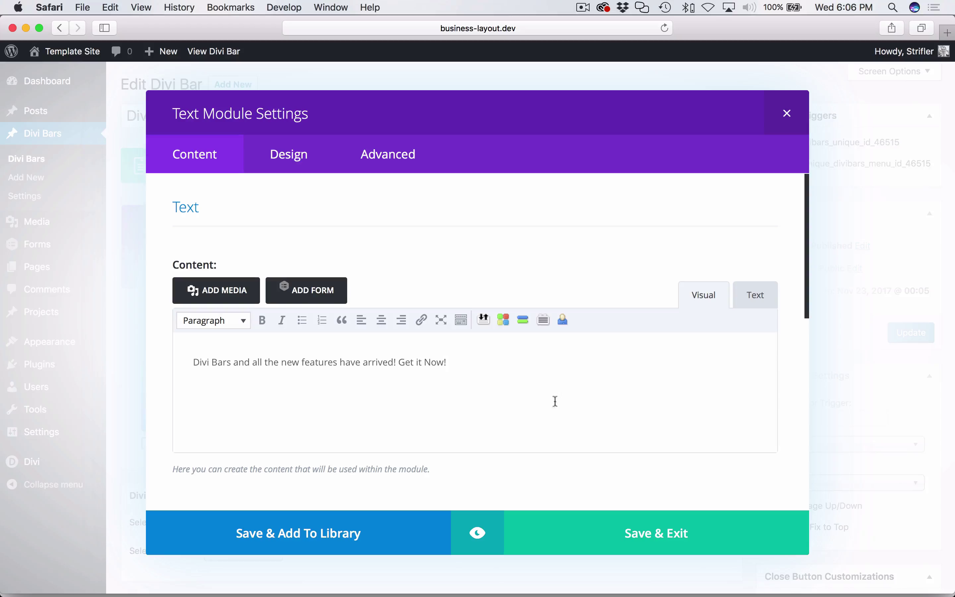
{"action": "left_click", "coordinate": [654, 534]}
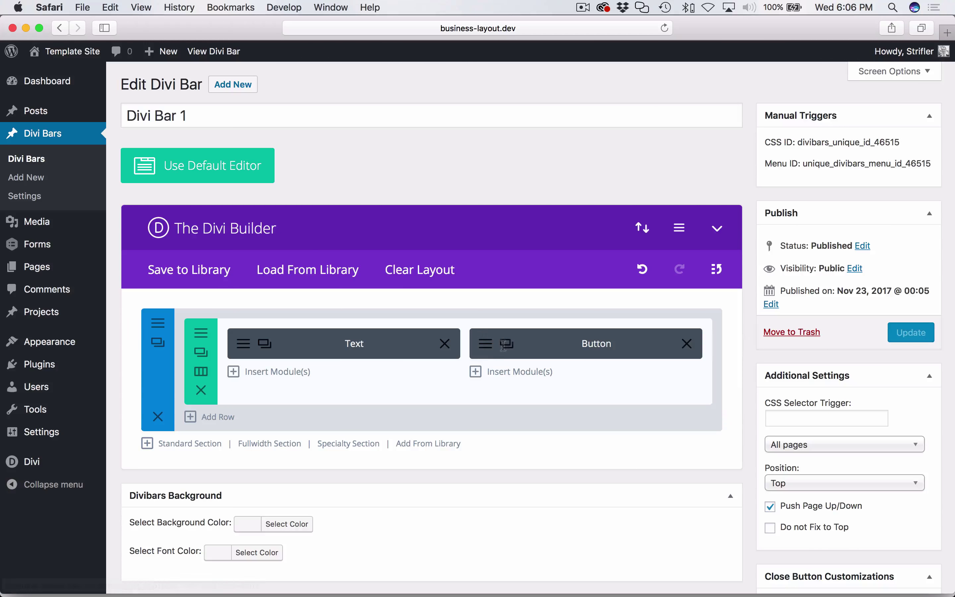
{"action": "left_click", "coordinate": [506, 344]}
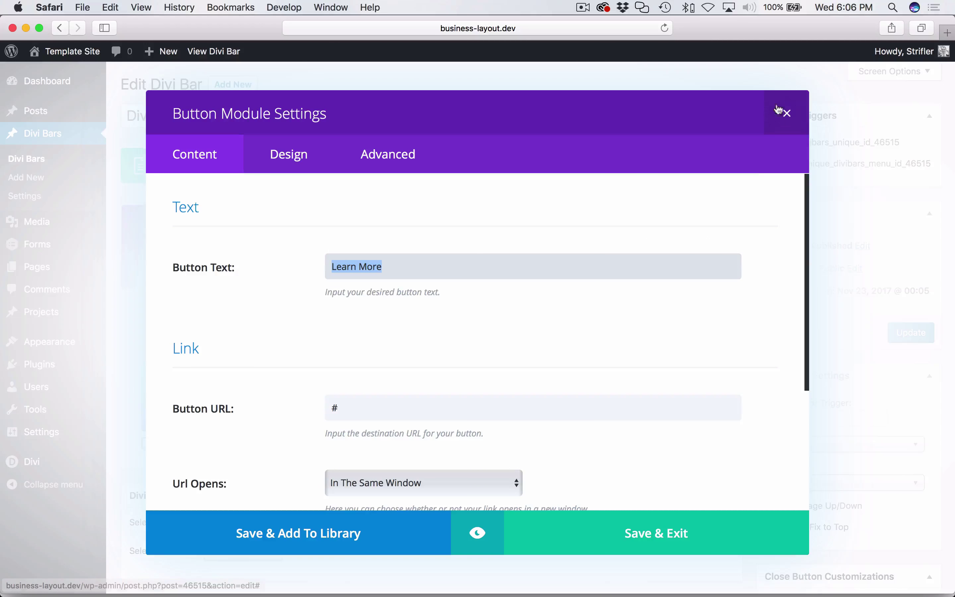
{"action": "left_click", "coordinate": [785, 111]}
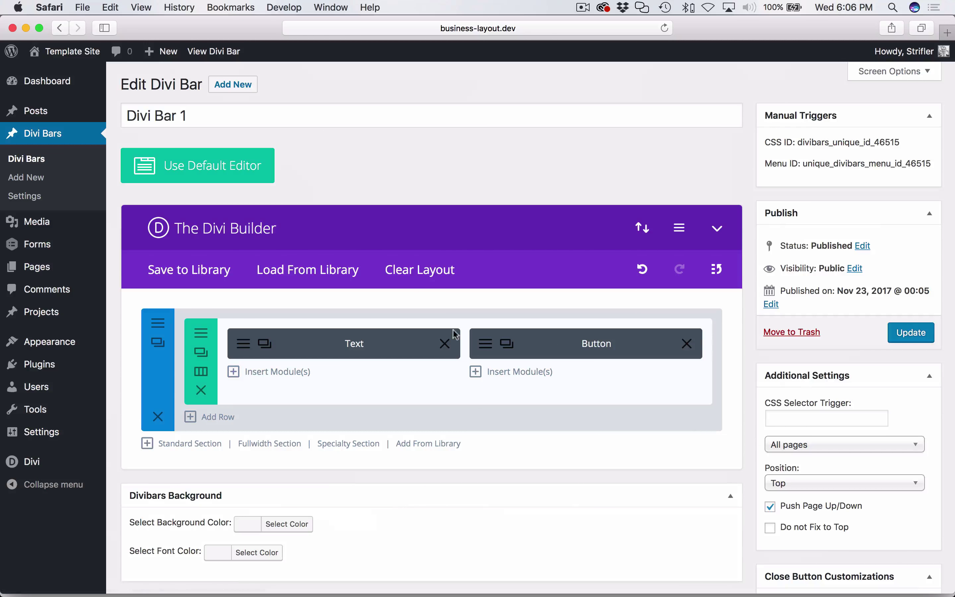
- Replace the section's purple background with a blue-to-green gradient at 90deg
{"action": "left_click", "coordinate": [156, 329]}
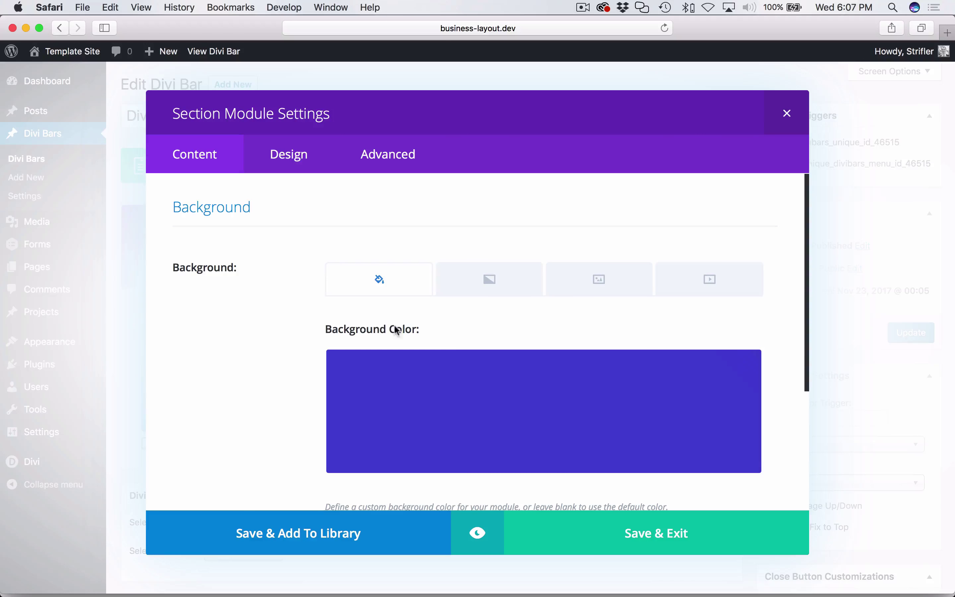
{"action": "left_click", "coordinate": [740, 372]}
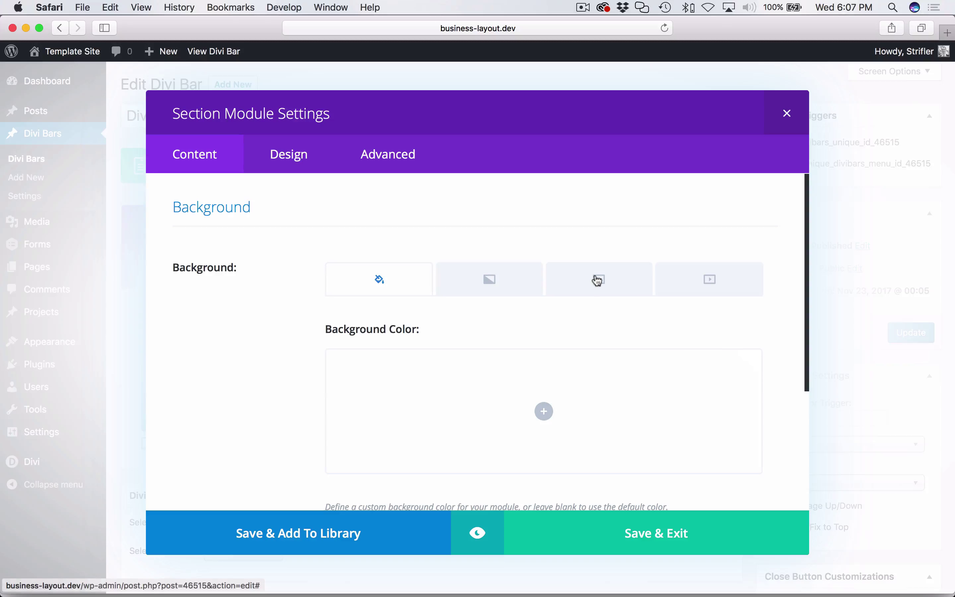
{"action": "left_click", "coordinate": [471, 288]}
{"action": "left_click", "coordinate": [544, 373]}
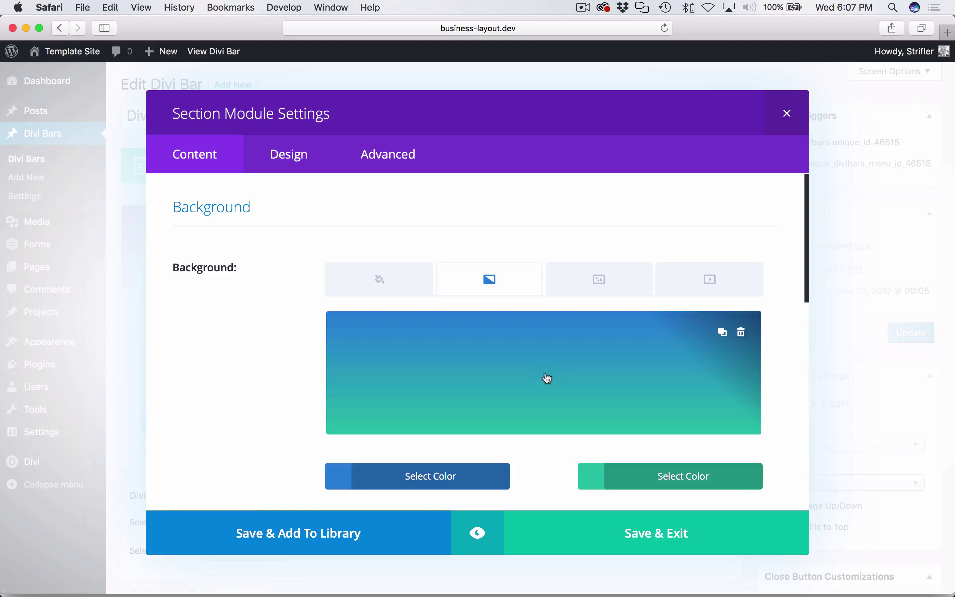
{"action": "scroll", "coordinate": [283, 397], "scroll_direction": "down", "scroll_amount": 3}
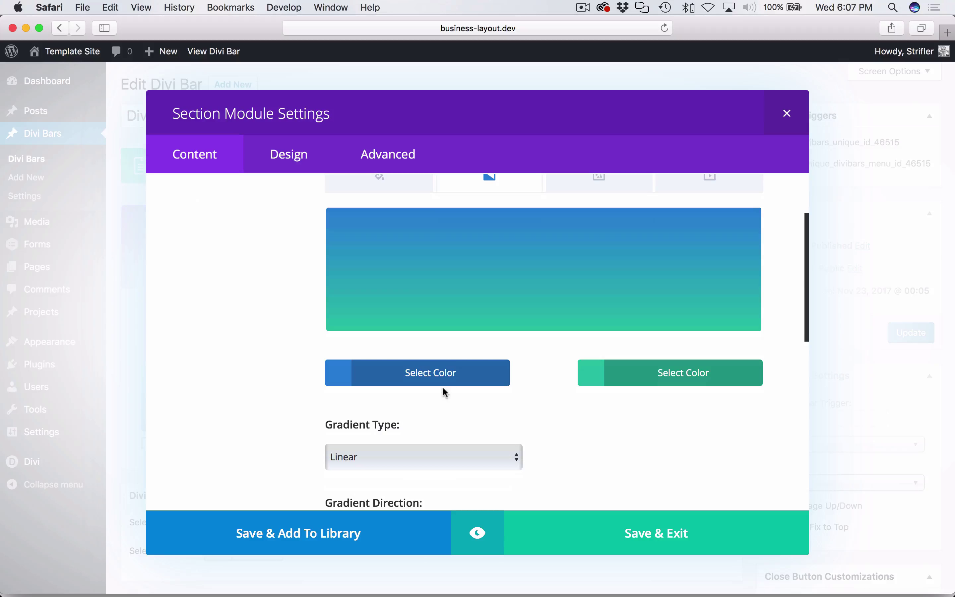
{"action": "scroll", "coordinate": [263, 389], "scroll_direction": "down", "scroll_amount": 3}
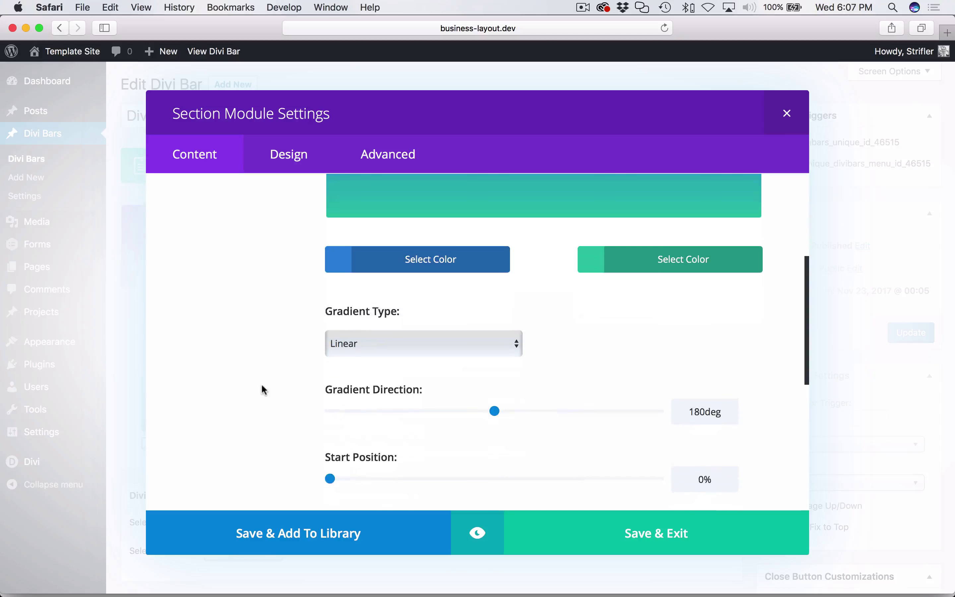
{"action": "left_click_drag", "start_coordinate": [705, 406], "coordinate": [675, 406]}
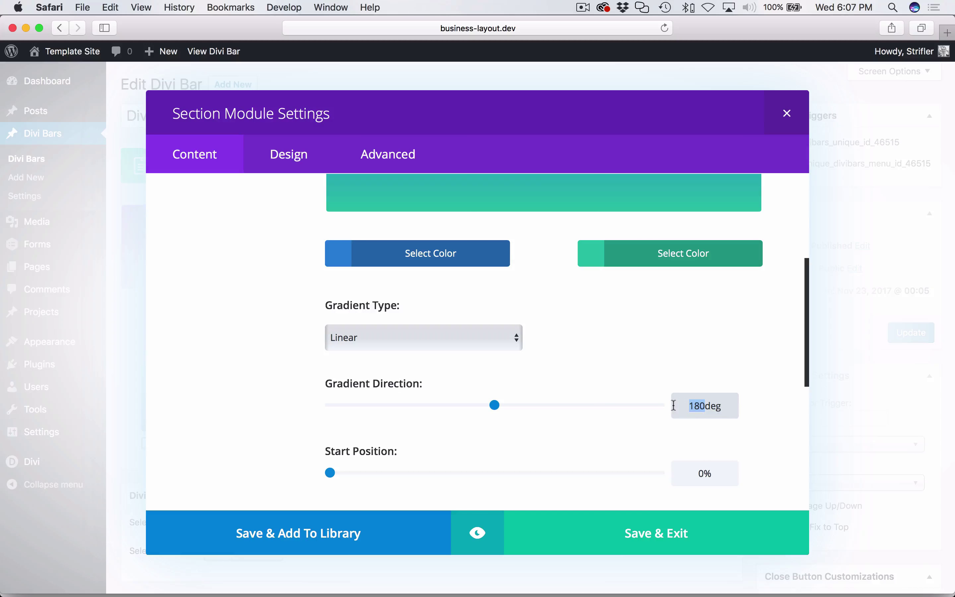
{"action": "type", "text": "90"}
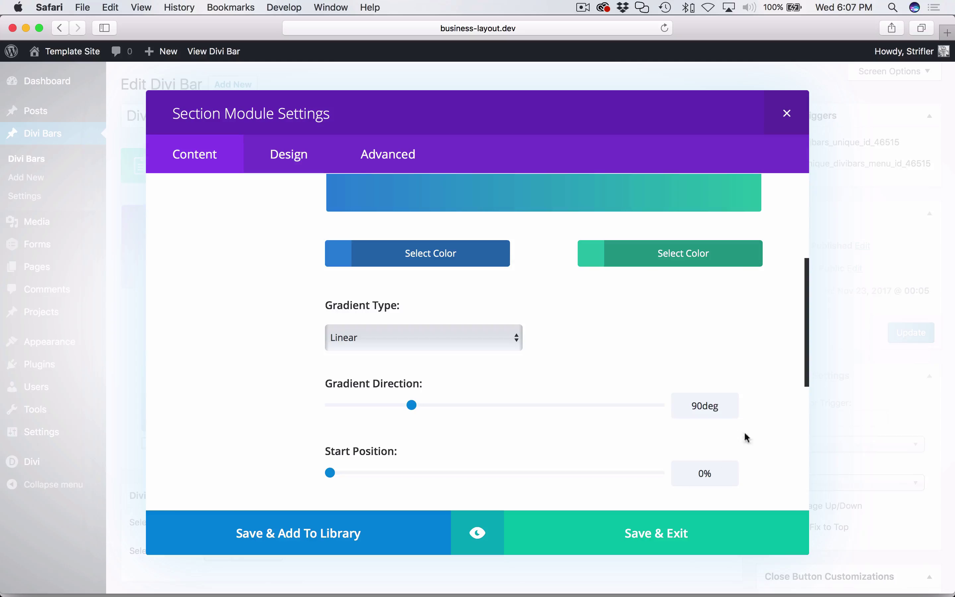
{"action": "left_click", "coordinate": [662, 539]}
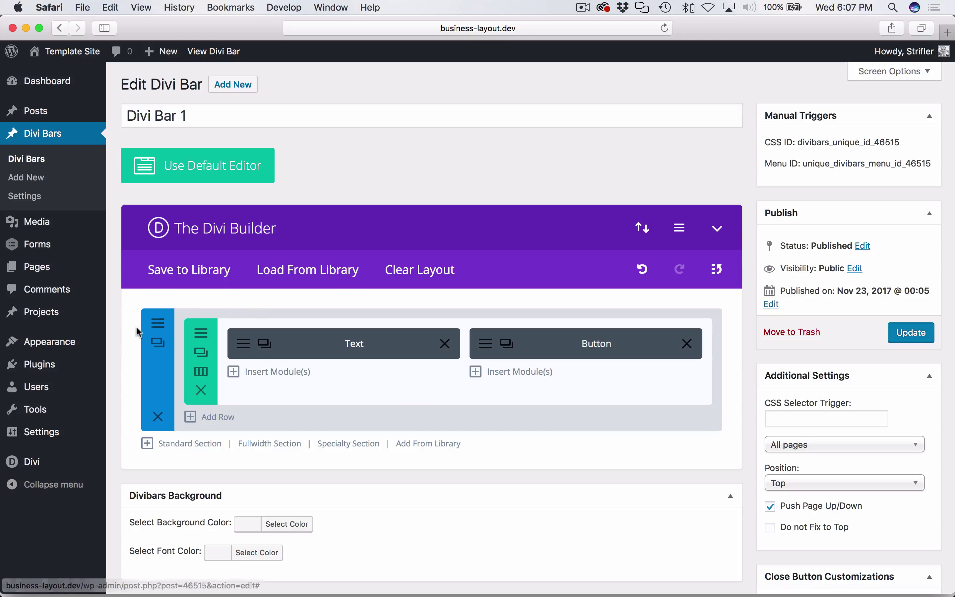
- Give the section a preset box shadow offset 12px downward and save it
{"action": "left_click", "coordinate": [159, 323]}
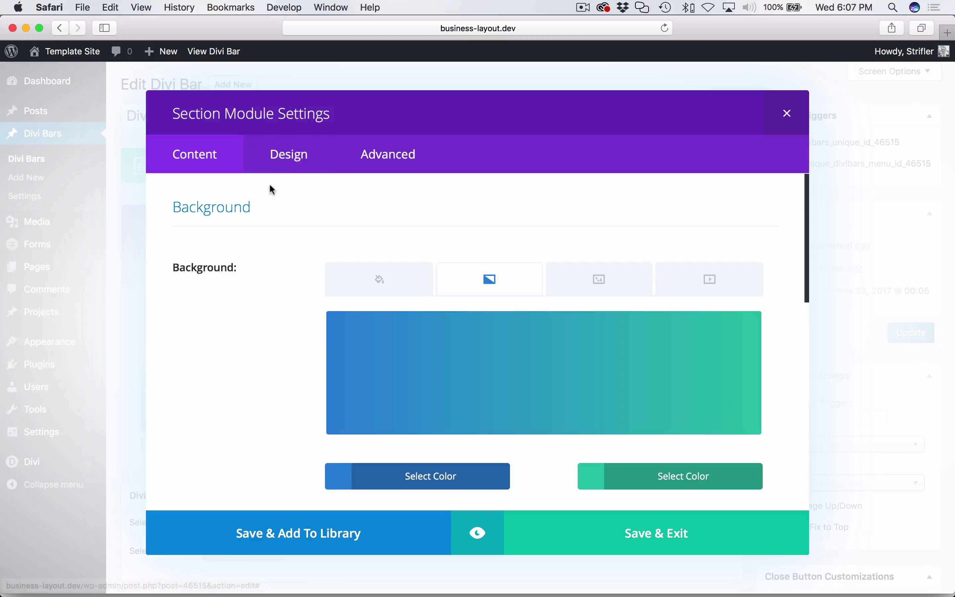
{"action": "left_click", "coordinate": [290, 154]}
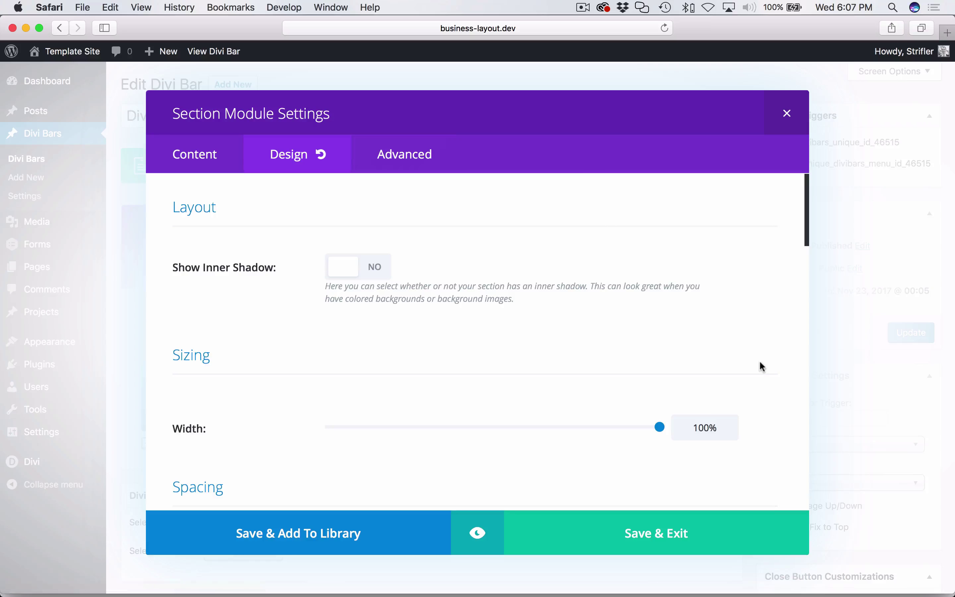
{"action": "scroll", "coordinate": [759, 366], "scroll_direction": "down", "scroll_amount": 10}
{"action": "scroll", "coordinate": [760, 367], "scroll_direction": "down", "scroll_amount": 12}
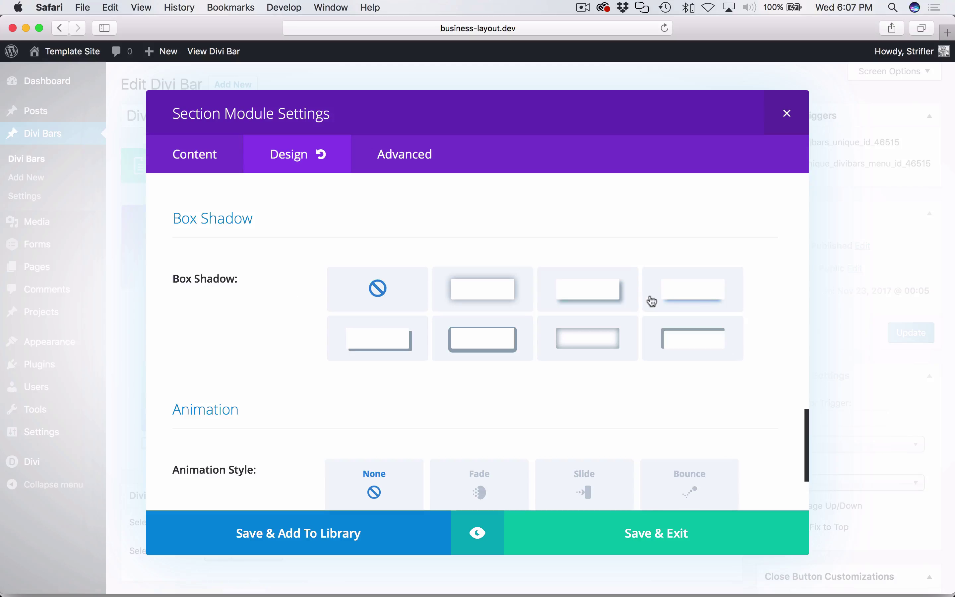
{"action": "left_click", "coordinate": [708, 301]}
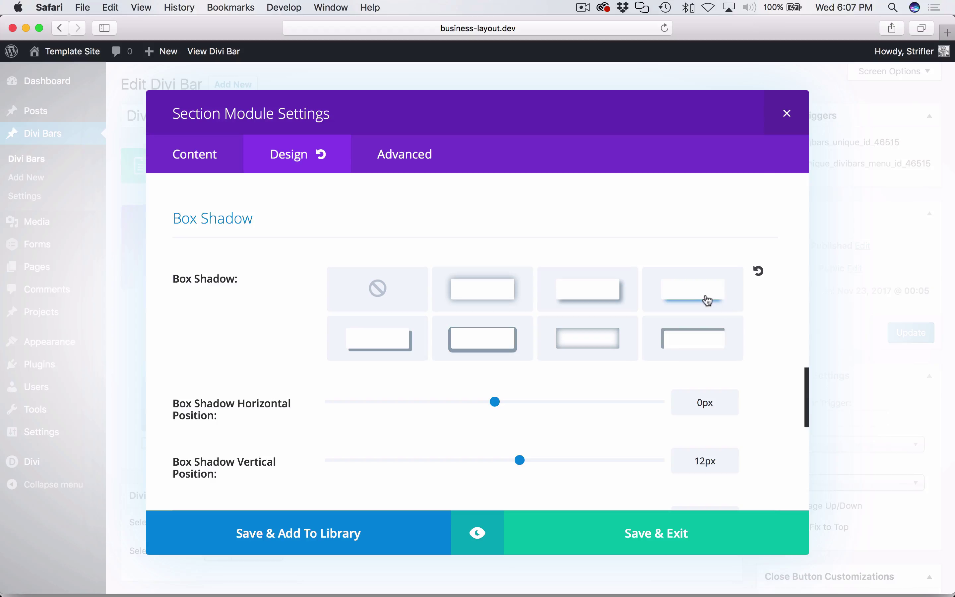
{"action": "left_click", "coordinate": [653, 547]}
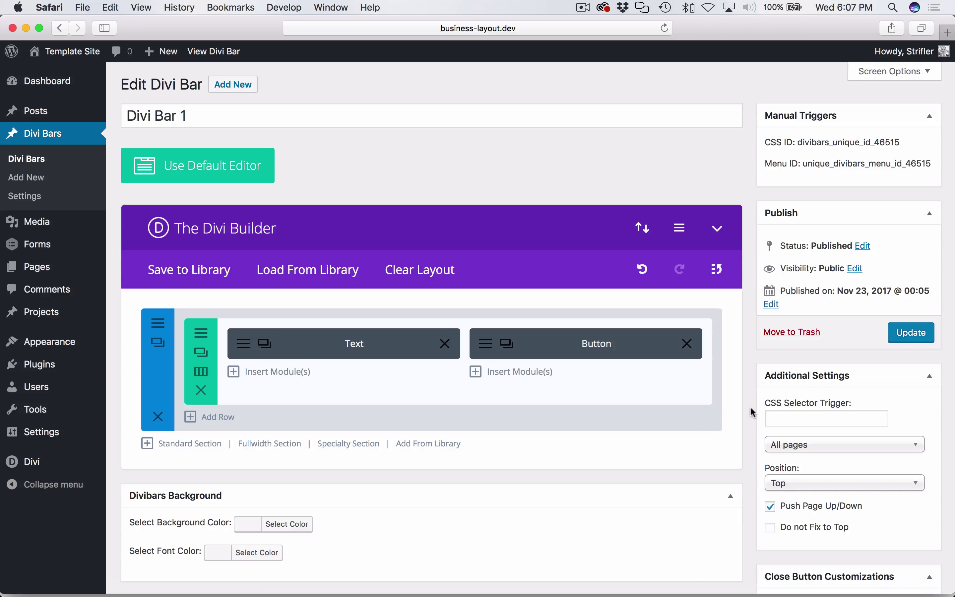
- Update Divi Bar 1 from the Publish box so it reports 'Post updated.'
{"action": "scroll", "coordinate": [751, 412], "scroll_direction": "down", "scroll_amount": 5}
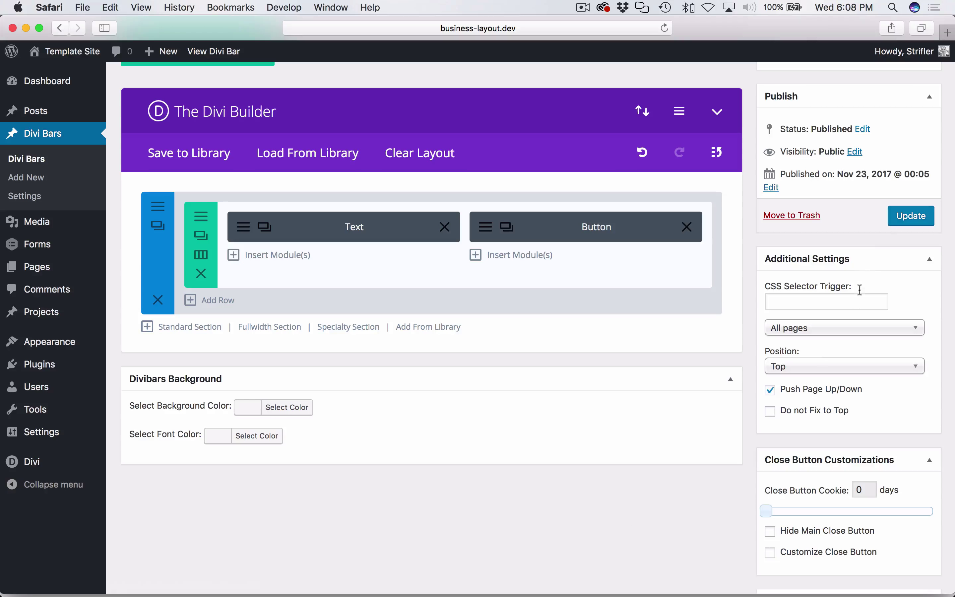
{"action": "left_click", "coordinate": [913, 215]}
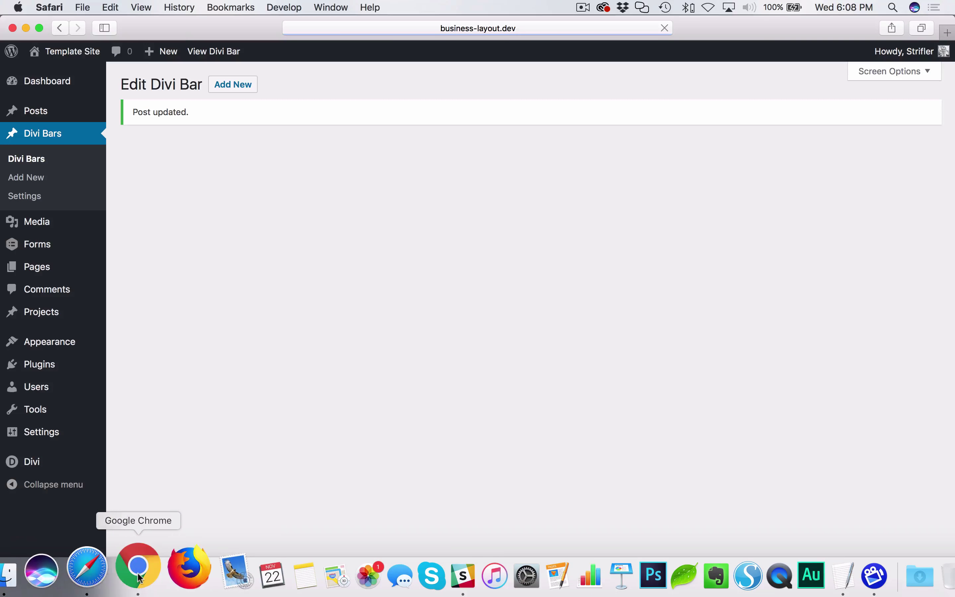
- Reload the live site in Chrome to view the gradient bar, then dismiss it
{"action": "left_click", "coordinate": [139, 577]}
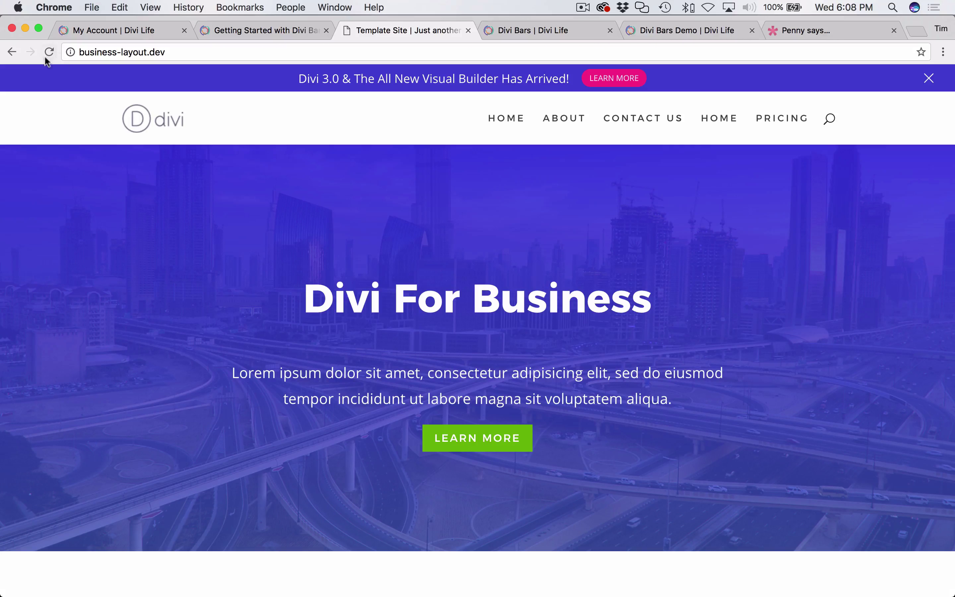
{"action": "left_click", "coordinate": [45, 56]}
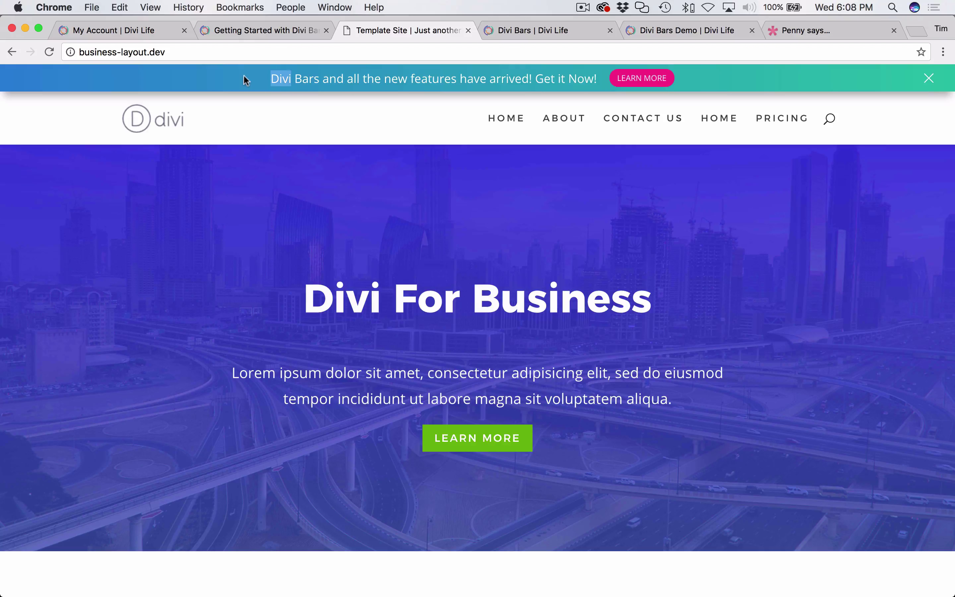
{"action": "triple_click", "coordinate": [243, 77]}
{"action": "left_click", "coordinate": [342, 135]}
{"action": "scroll", "coordinate": [920, 174], "scroll_direction": "down", "scroll_amount": 5}
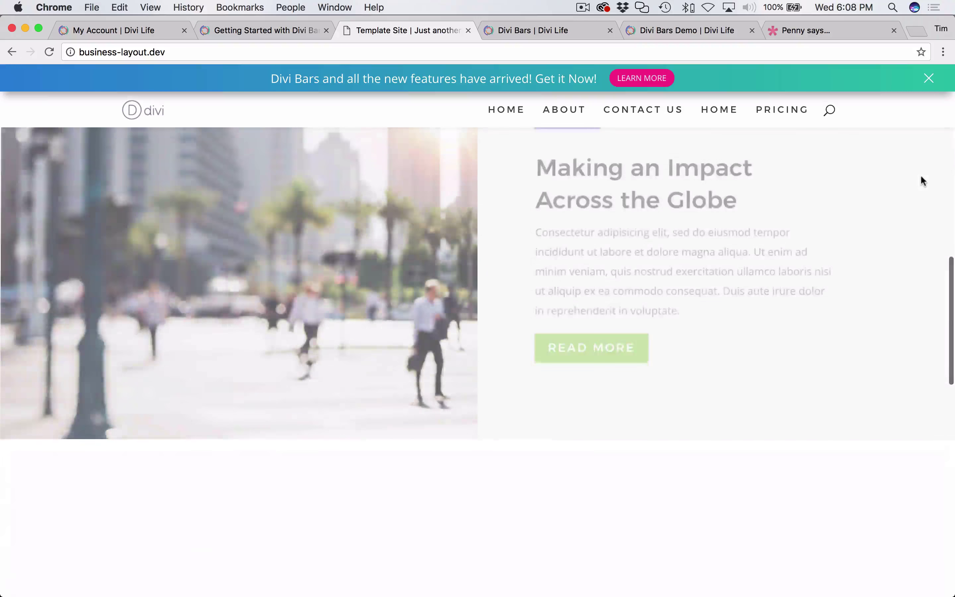
{"action": "scroll", "coordinate": [921, 174], "scroll_direction": "up", "scroll_amount": 5}
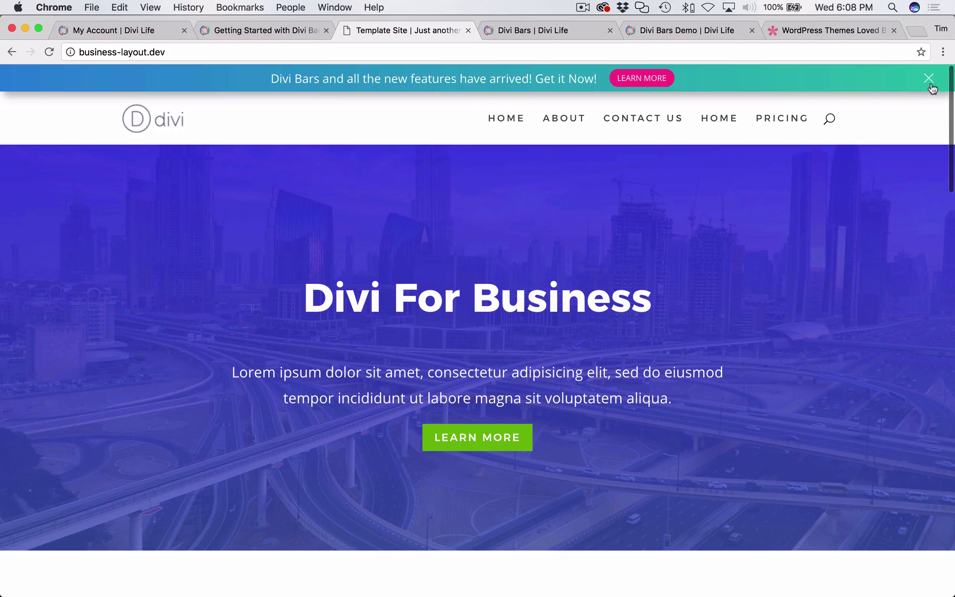
{"action": "left_click", "coordinate": [929, 79]}
{"action": "scroll", "coordinate": [495, 263], "scroll_direction": "down", "scroll_amount": 10}
{"action": "scroll", "coordinate": [481, 249], "scroll_direction": "up", "scroll_amount": 15}
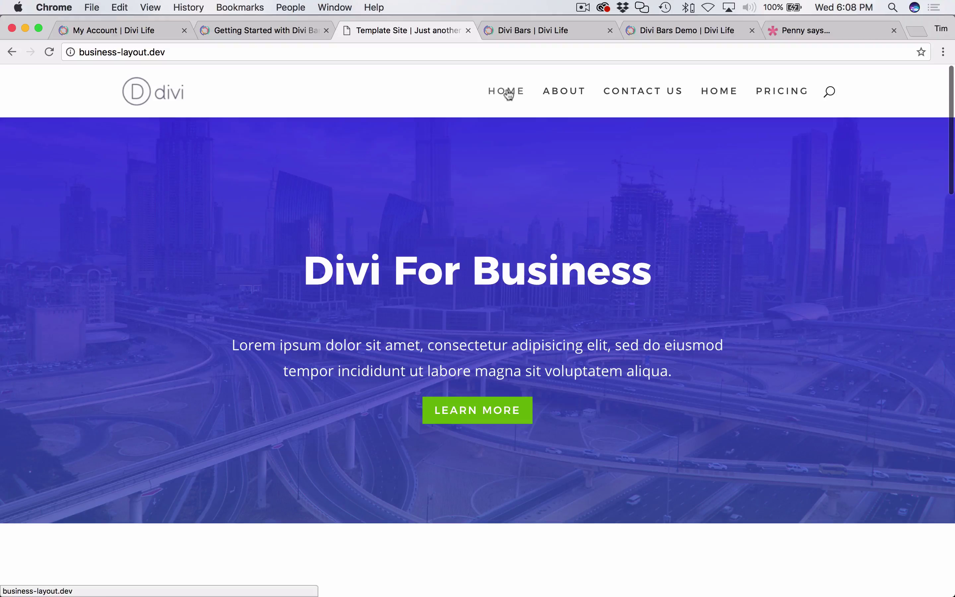
- Visit the About and Contact Us pages, dismissing the bar again, then return Home
{"action": "left_click", "coordinate": [579, 94]}
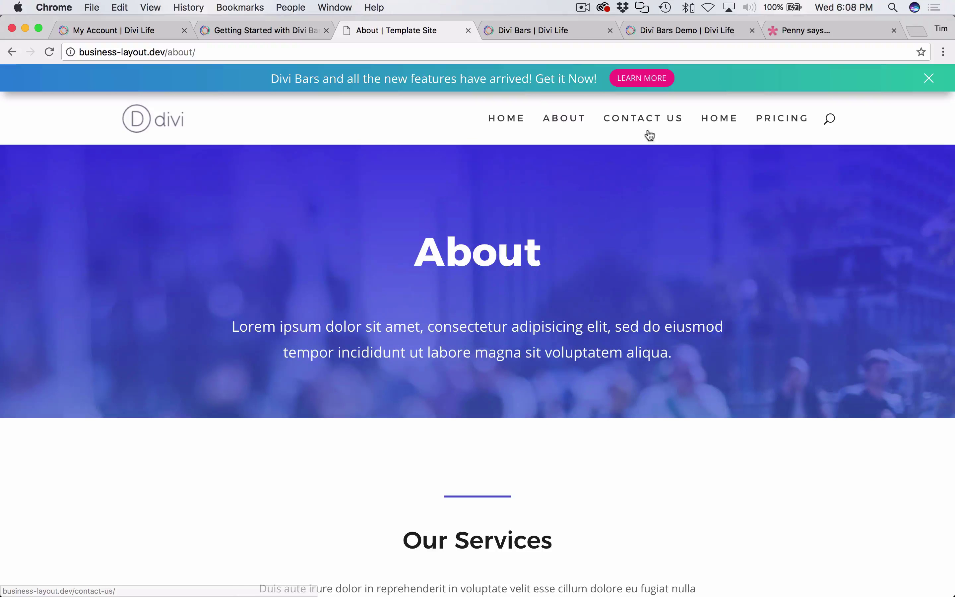
{"action": "left_click", "coordinate": [647, 135]}
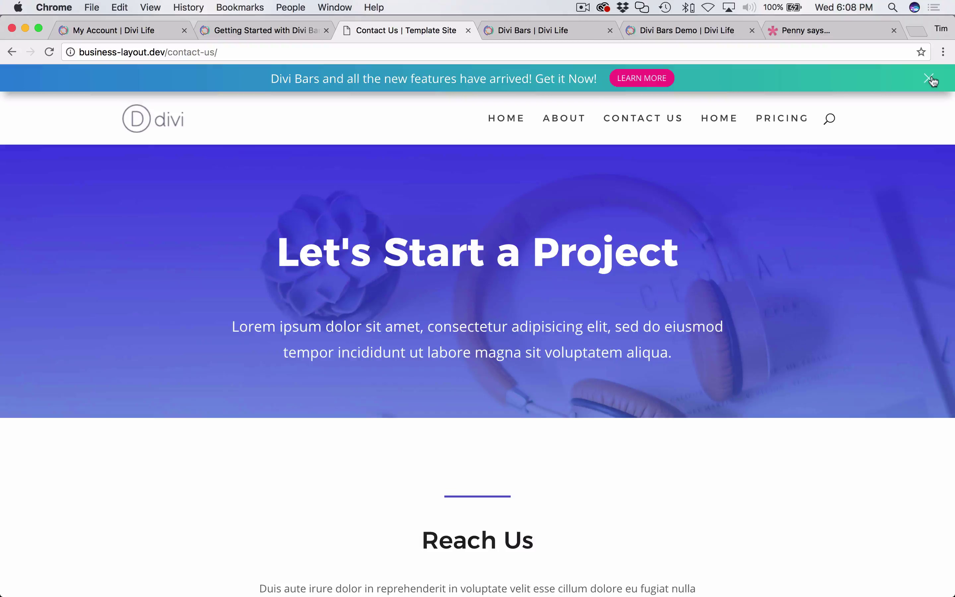
{"action": "left_click", "coordinate": [932, 82]}
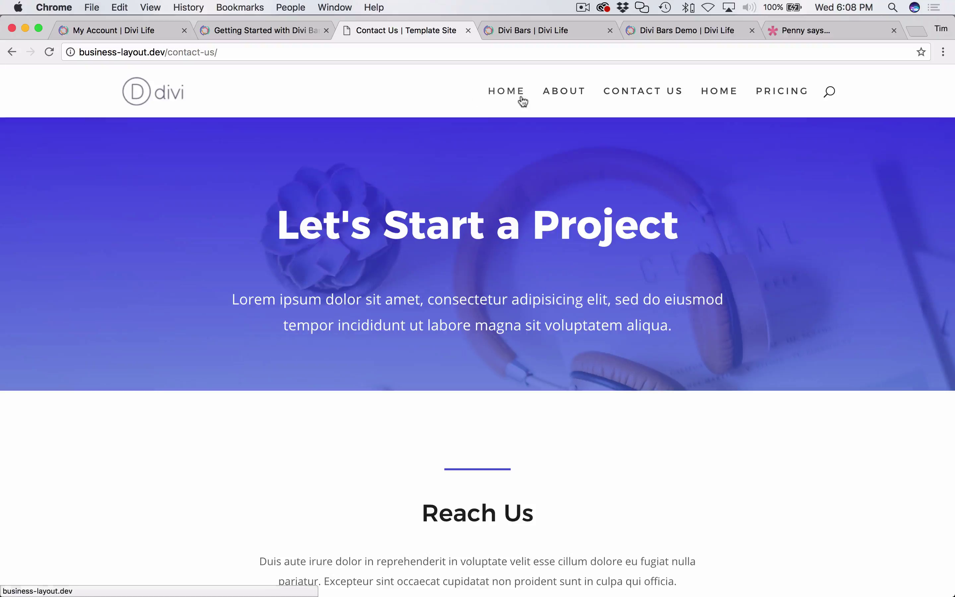
{"action": "left_click", "coordinate": [520, 99]}
- Set the close button cookie to 10 days, update Divi Bar 1, and return to Chrome
{"action": "mouse_move", "coordinate": [147, 576]}
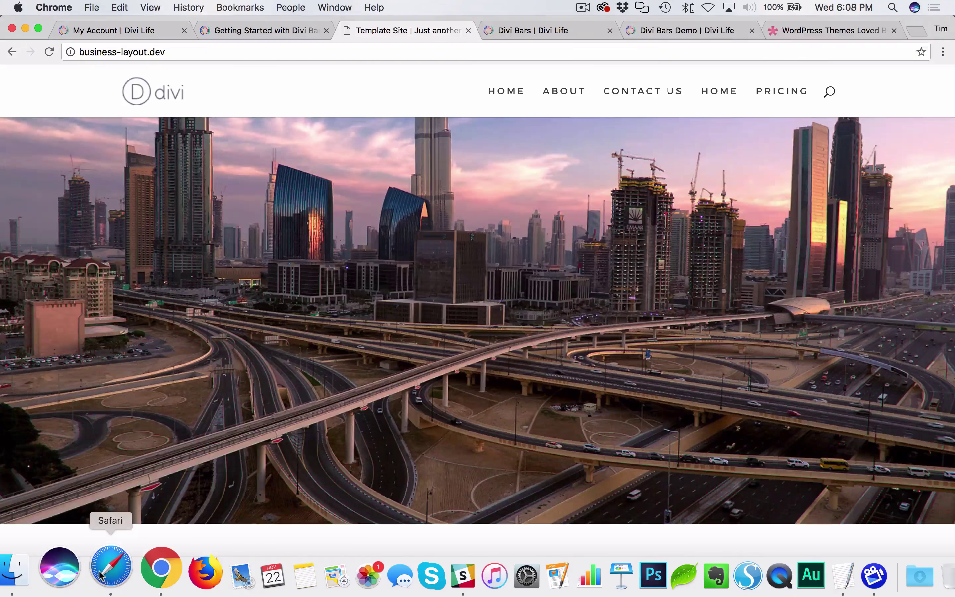
{"action": "left_click", "coordinate": [83, 572]}
{"action": "scroll", "coordinate": [750, 350], "scroll_direction": "down", "scroll_amount": 8}
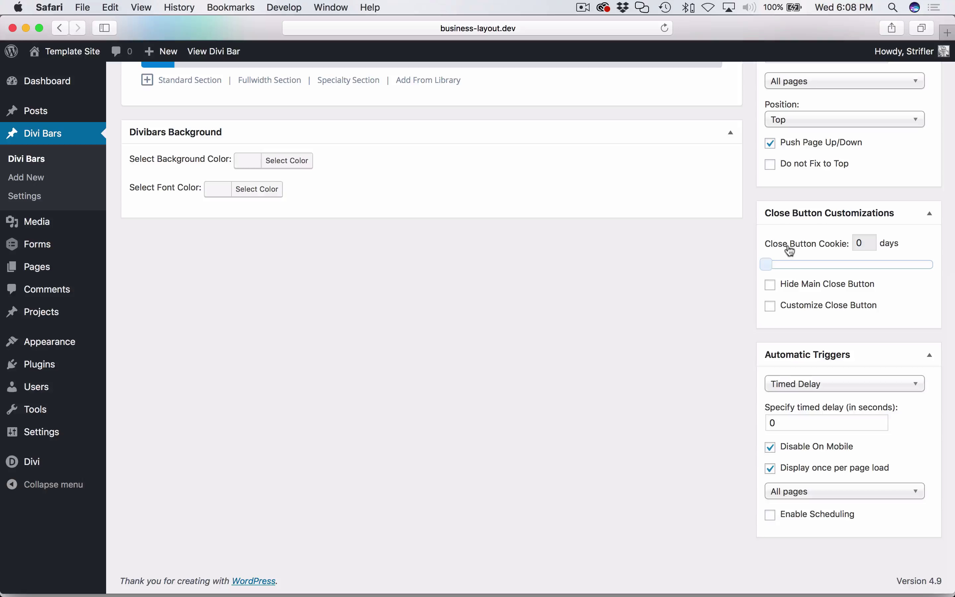
{"action": "left_click_drag", "start_coordinate": [766, 264], "coordinate": [783, 265]}
{"action": "scroll", "coordinate": [824, 335], "scroll_direction": "up", "scroll_amount": 10}
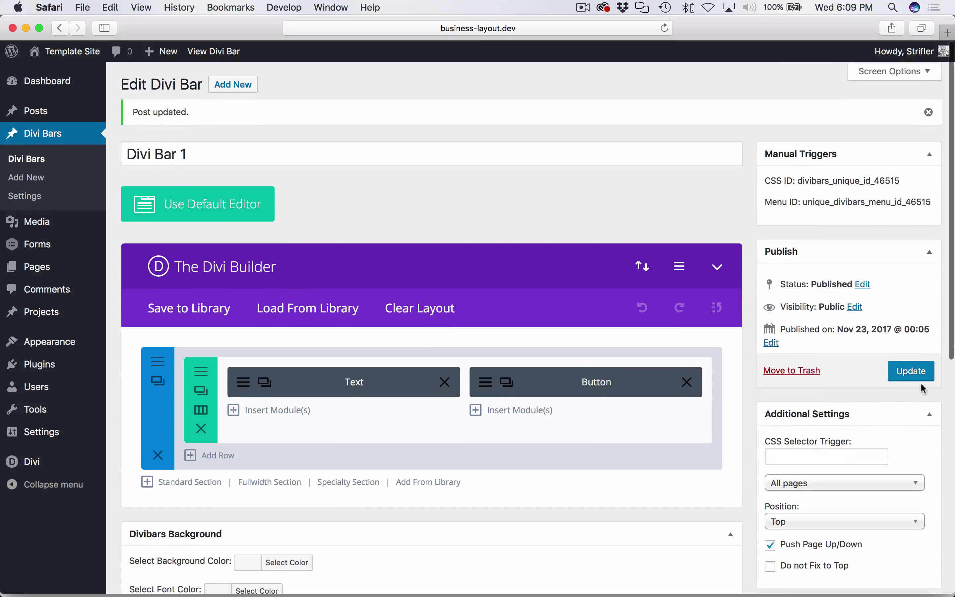
{"action": "left_click", "coordinate": [915, 371]}
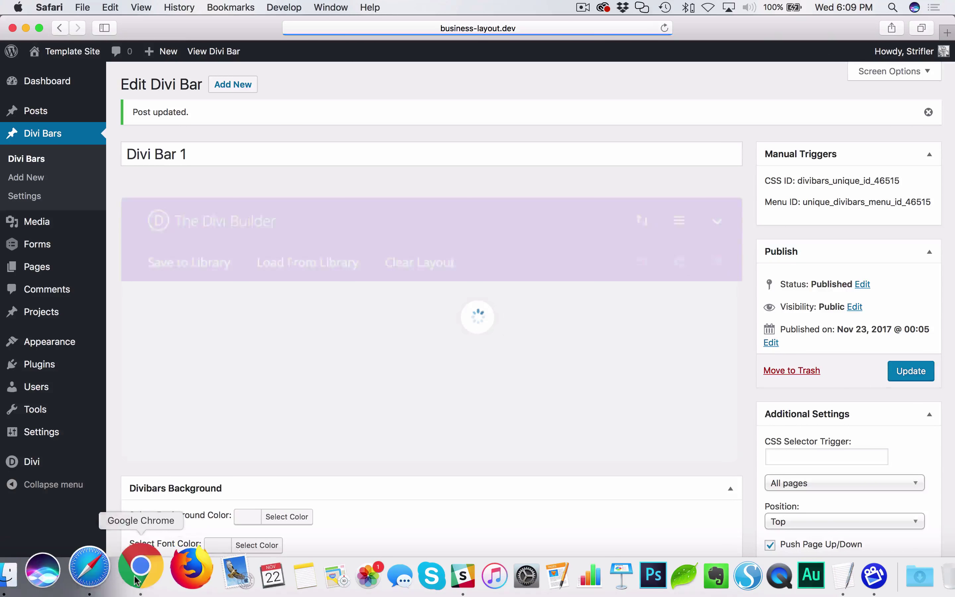
{"action": "left_click", "coordinate": [139, 578]}
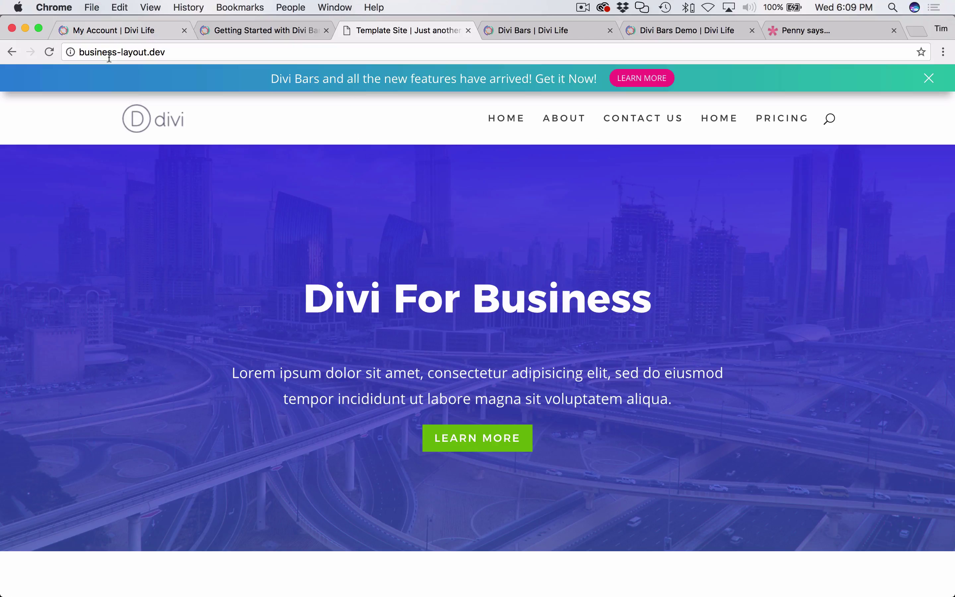
- Open the site's address in a new Chrome incognito window
{"action": "left_click", "coordinate": [104, 52]}
{"action": "key", "text": "super+c"}
{"action": "left_click", "coordinate": [87, 5]}
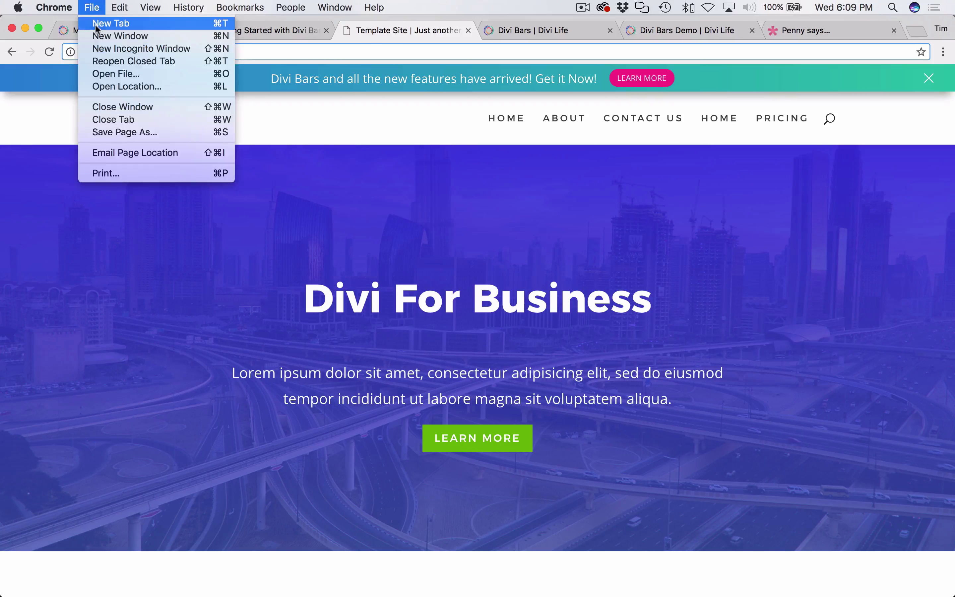
{"action": "left_click", "coordinate": [99, 47]}
{"action": "key", "text": "super+v"}
{"action": "key", "text": "Return"}
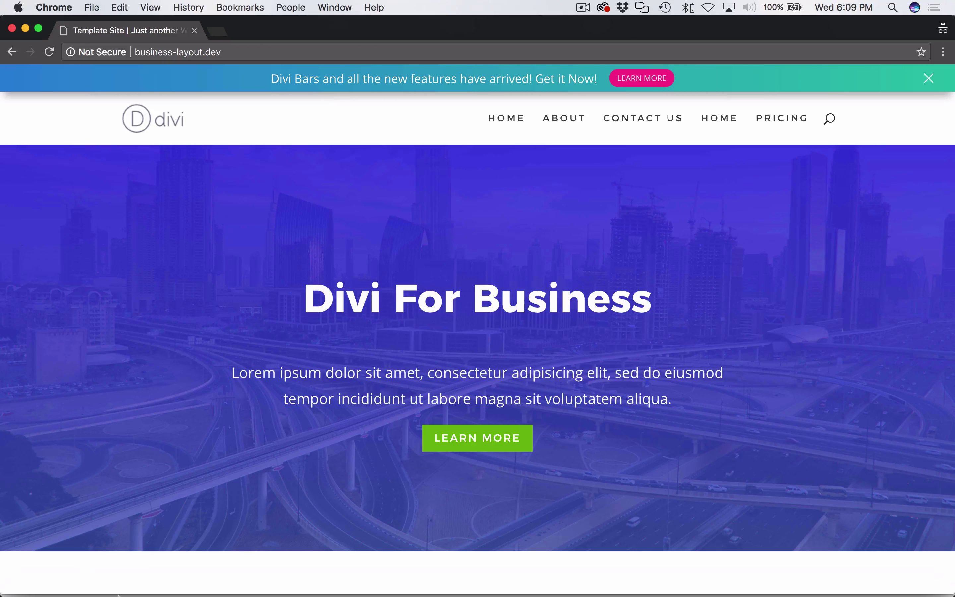
- Update the Divi Bar once more, then return to the incognito site
{"action": "left_click", "coordinate": [100, 565]}
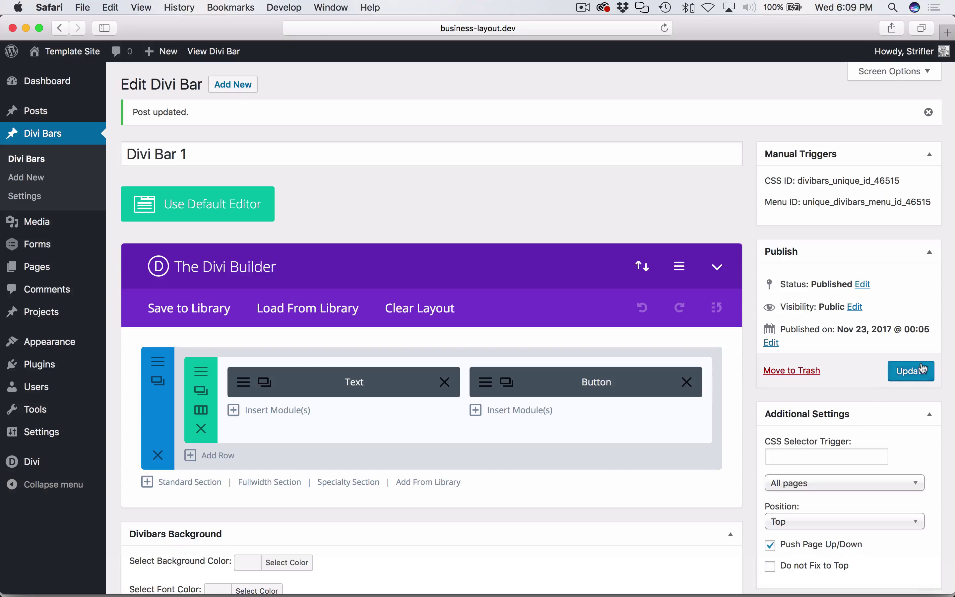
{"action": "left_click", "coordinate": [907, 371]}
{"action": "scroll", "coordinate": [915, 369], "scroll_direction": "down", "scroll_amount": 7}
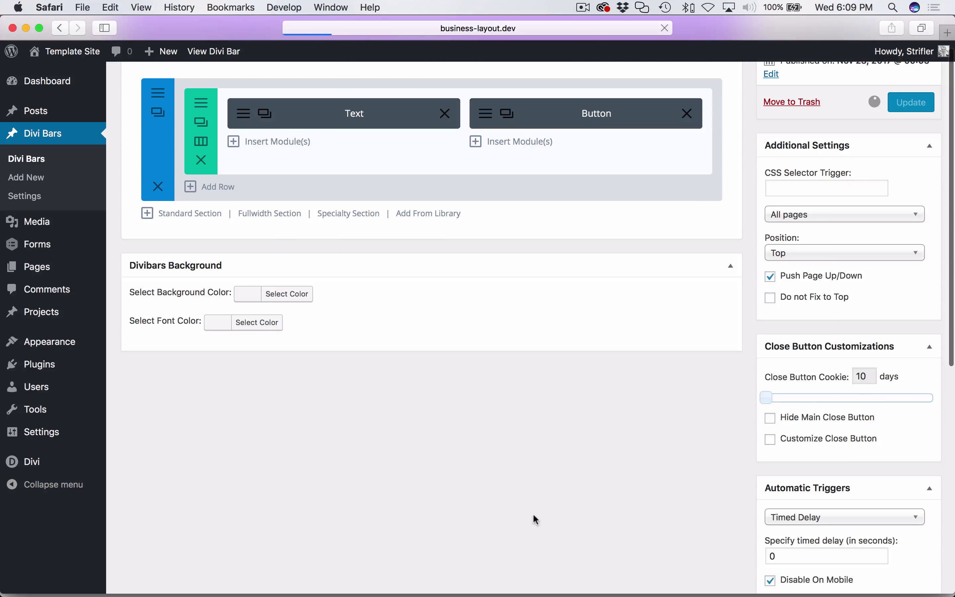
{"action": "mouse_move", "coordinate": [237, 592]}
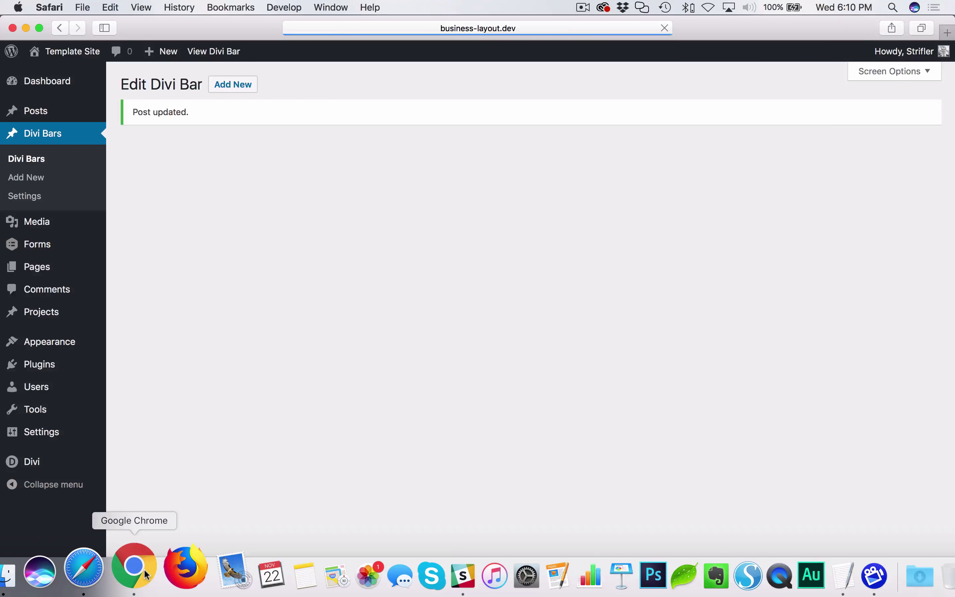
{"action": "left_click", "coordinate": [149, 574]}
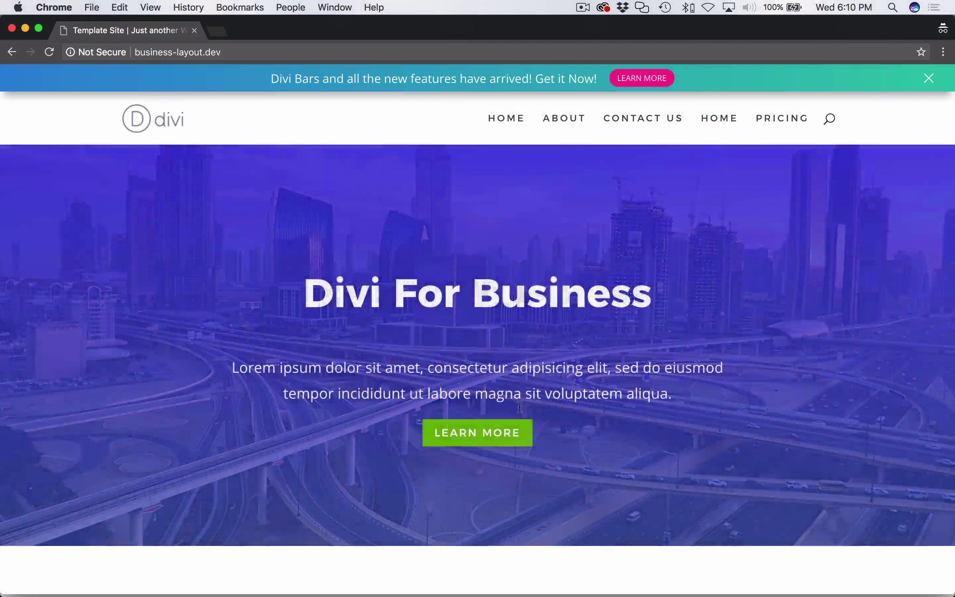
- Dismiss the promo bar in incognito and confirm it stays hidden on the About page
{"action": "scroll", "coordinate": [531, 402], "scroll_direction": "down", "scroll_amount": 10}
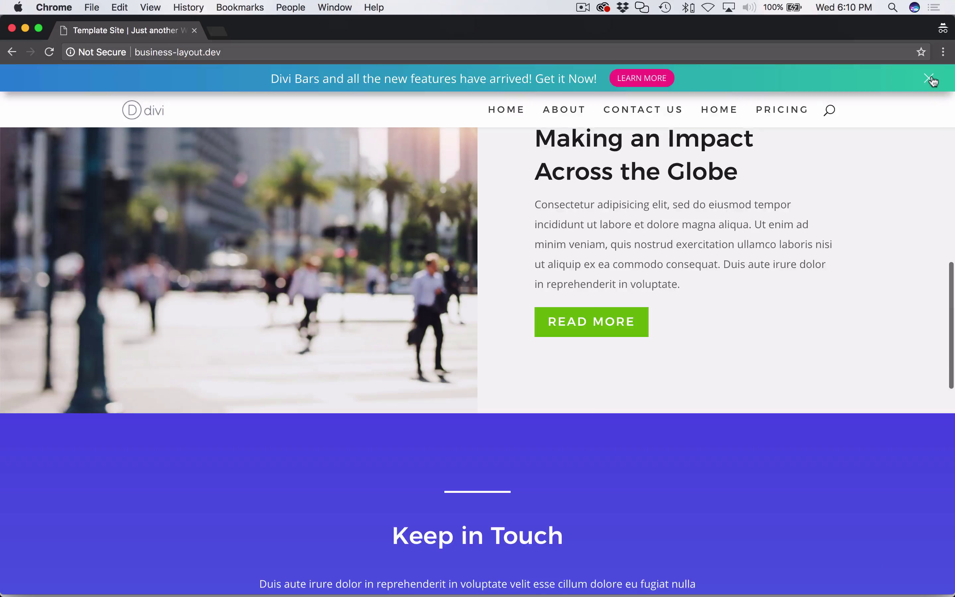
{"action": "left_click", "coordinate": [931, 79]}
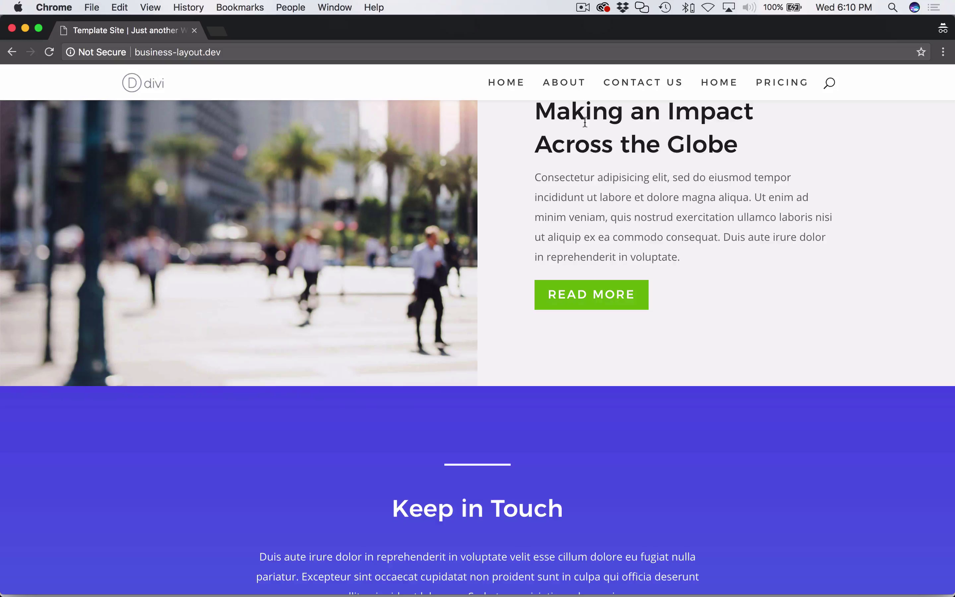
{"action": "left_click", "coordinate": [562, 84]}
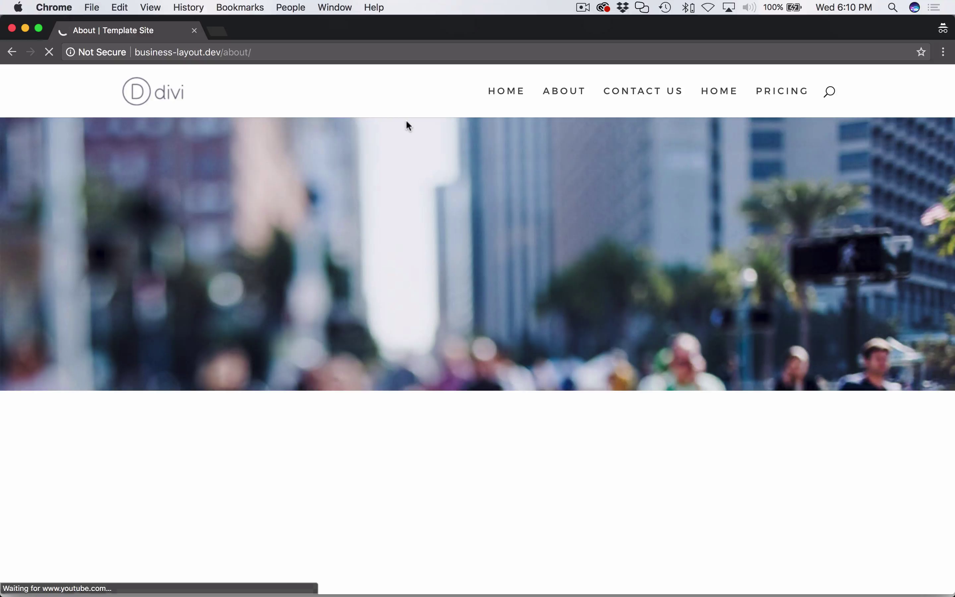
{"action": "scroll", "coordinate": [332, 323], "scroll_direction": "down", "scroll_amount": 10}
{"action": "scroll", "coordinate": [330, 319], "scroll_direction": "down", "scroll_amount": 10}
{"action": "scroll", "coordinate": [330, 320], "scroll_direction": "up", "scroll_amount": 15}
{"action": "scroll", "coordinate": [330, 323], "scroll_direction": "up", "scroll_amount": 5}
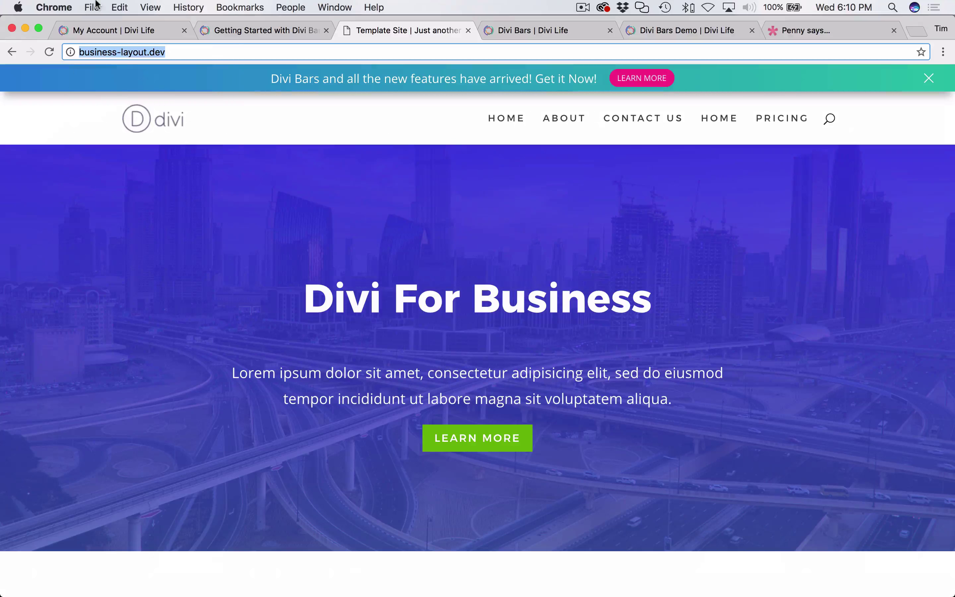
- Load the site in another incognito window, then close the incognito window
{"action": "left_click", "coordinate": [96, 4]}
{"action": "left_click", "coordinate": [118, 47]}
{"action": "type", "text": "http://business-layout.dev/"}
{"action": "key", "text": "Return"}
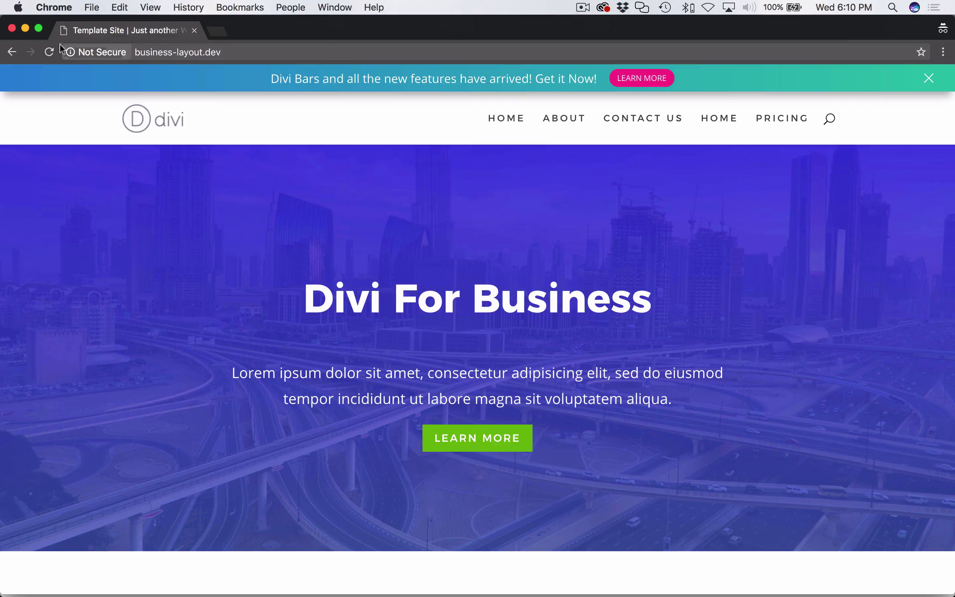
{"action": "left_click", "coordinate": [12, 29]}
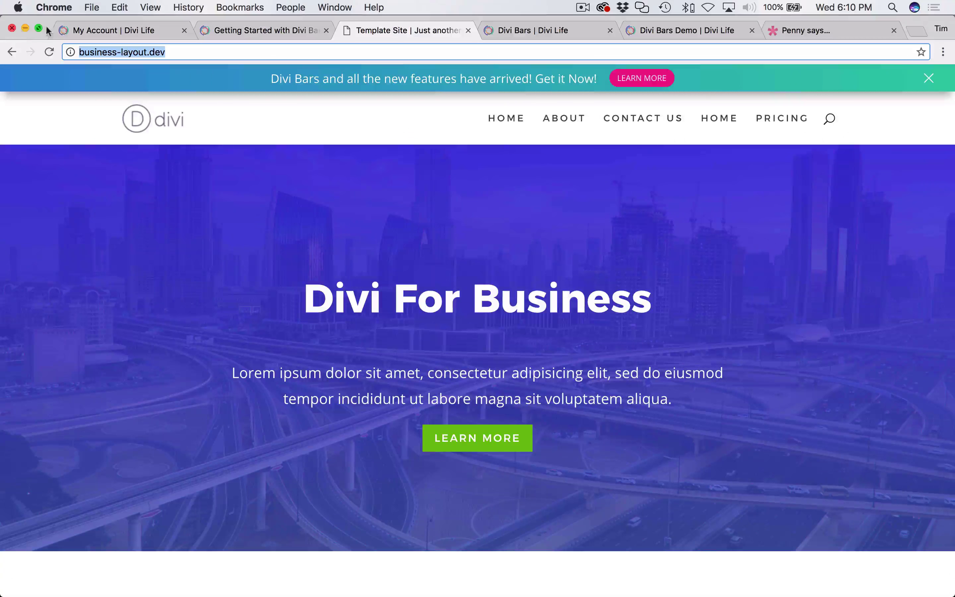
- Reset the close button cookie to 0 days and update Divi Bar 1
{"action": "left_click", "coordinate": [106, 571]}
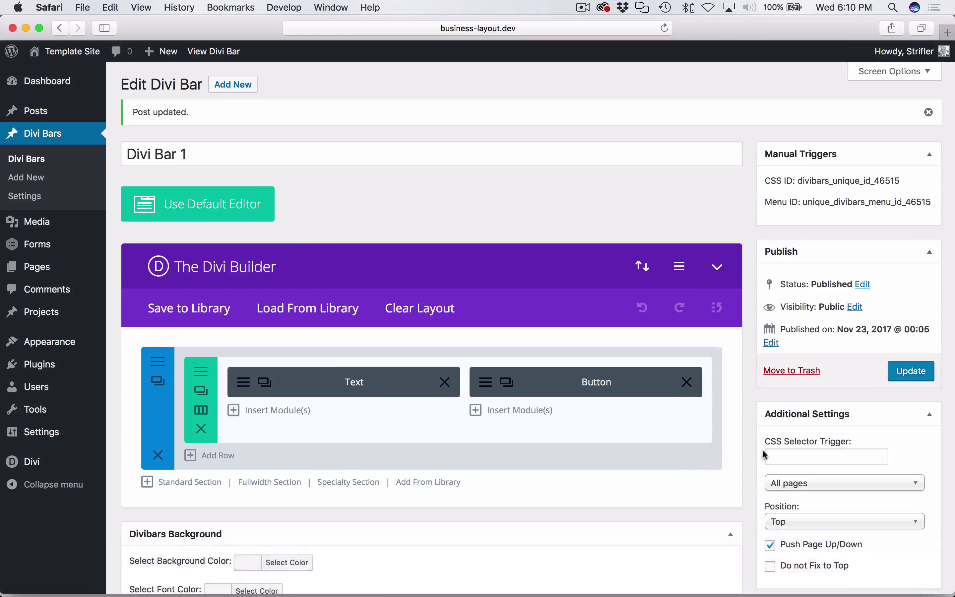
{"action": "scroll", "coordinate": [766, 452], "scroll_direction": "down", "scroll_amount": 5}
{"action": "left_click_drag", "start_coordinate": [767, 429], "coordinate": [744, 427]}
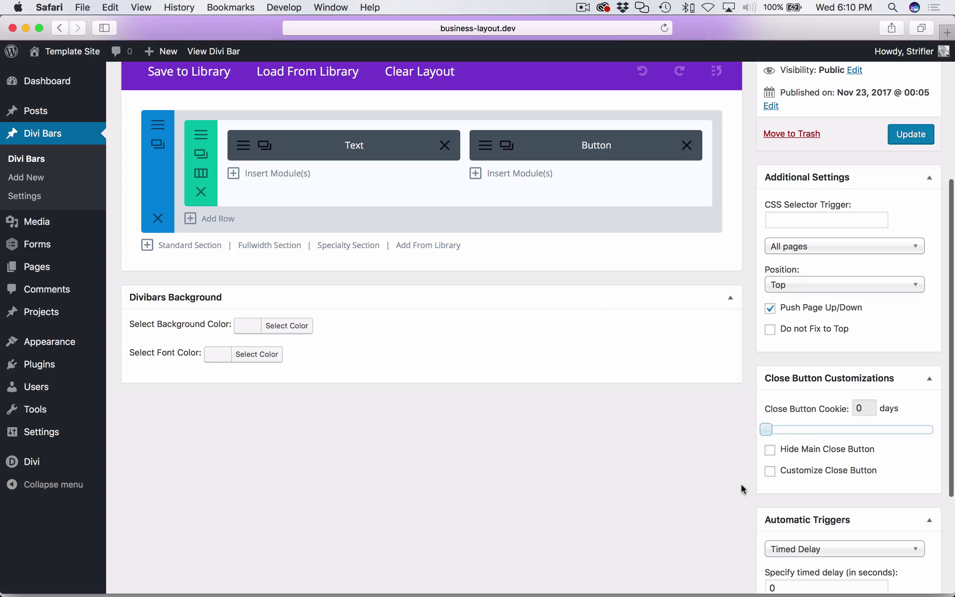
{"action": "left_click", "coordinate": [911, 134]}
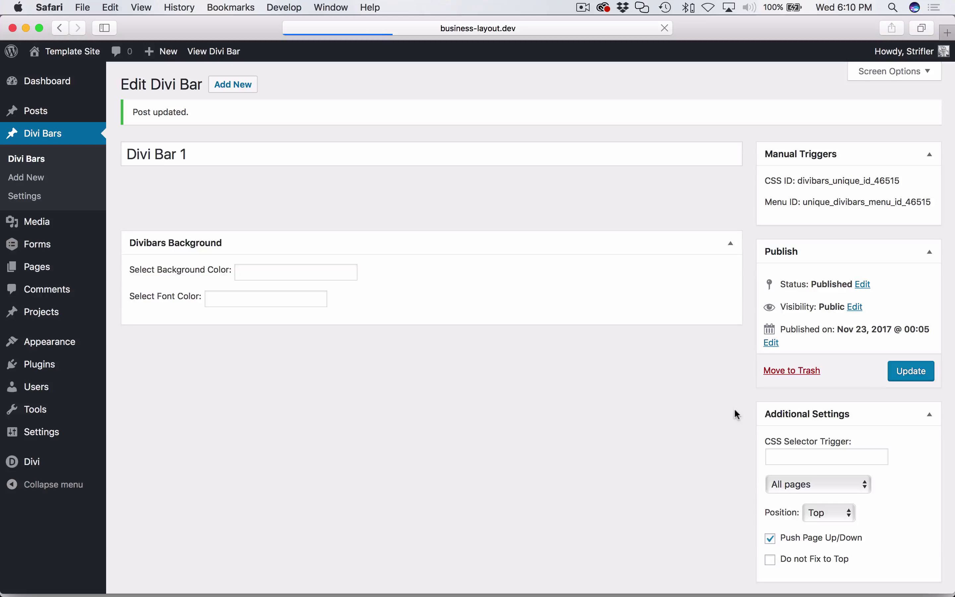
{"action": "scroll", "coordinate": [751, 379], "scroll_direction": "down", "scroll_amount": 5}
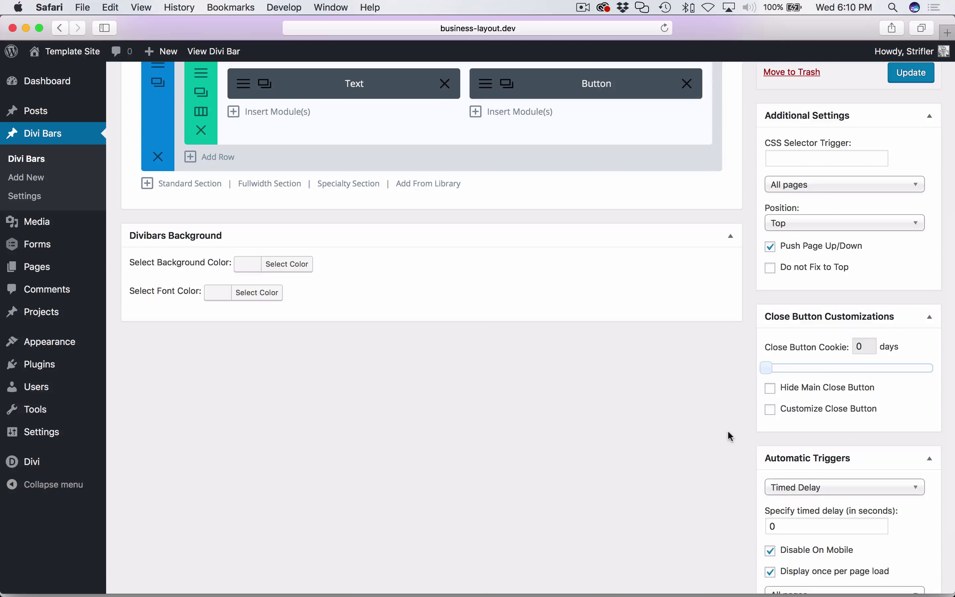
{"action": "scroll", "coordinate": [727, 430], "scroll_direction": "down", "scroll_amount": 2}
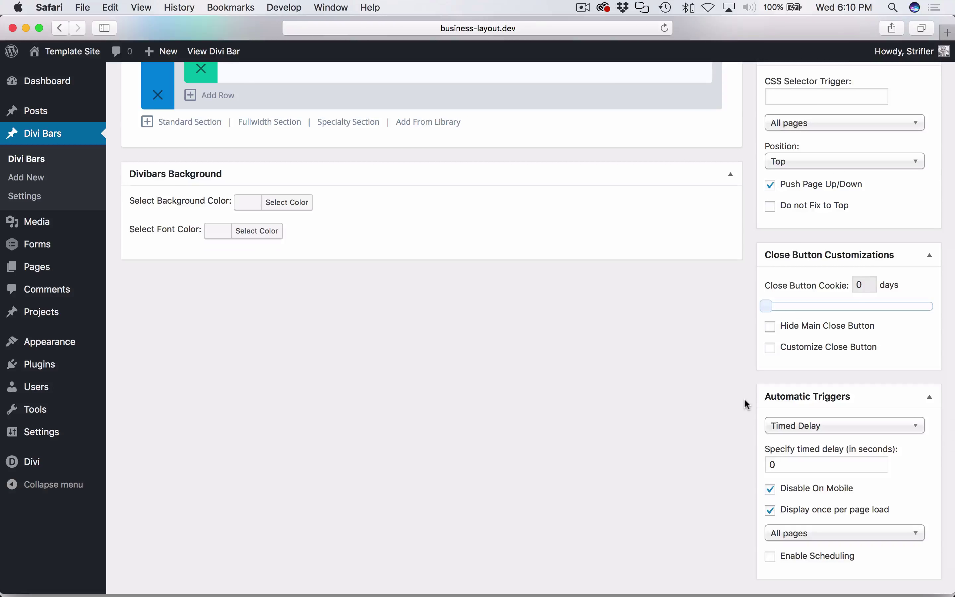
- Try limiting the automatic trigger to only the Pricing and Home pages, then remove both
{"action": "scroll", "coordinate": [745, 400], "scroll_direction": "up", "scroll_amount": 4}
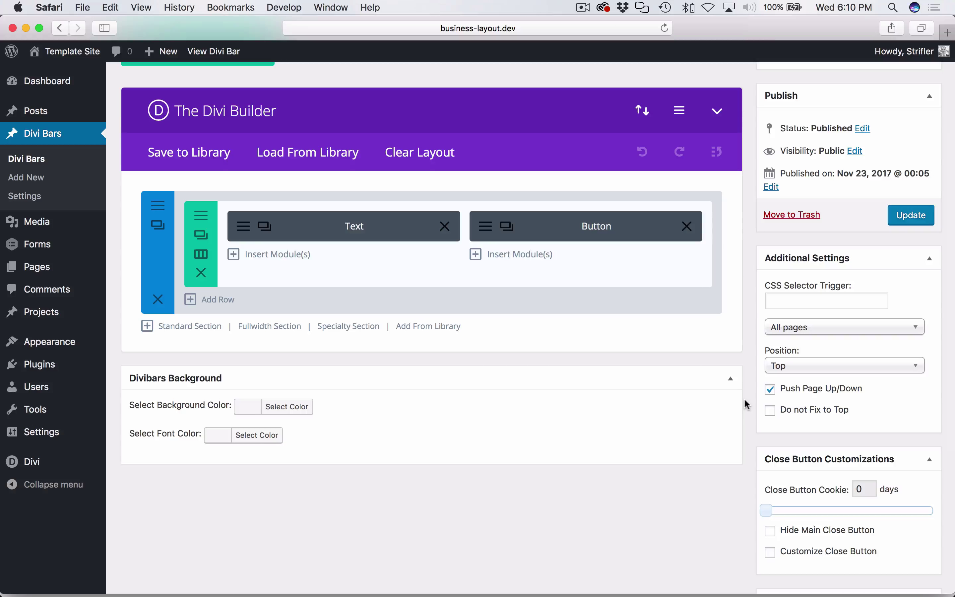
{"action": "scroll", "coordinate": [745, 401], "scroll_direction": "down", "scroll_amount": 5}
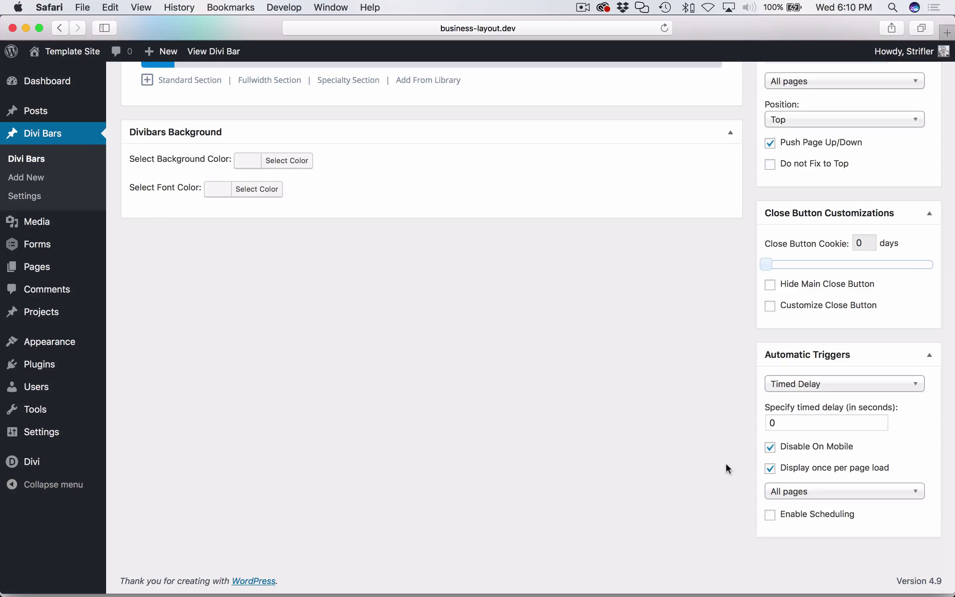
{"action": "left_click", "coordinate": [795, 494]}
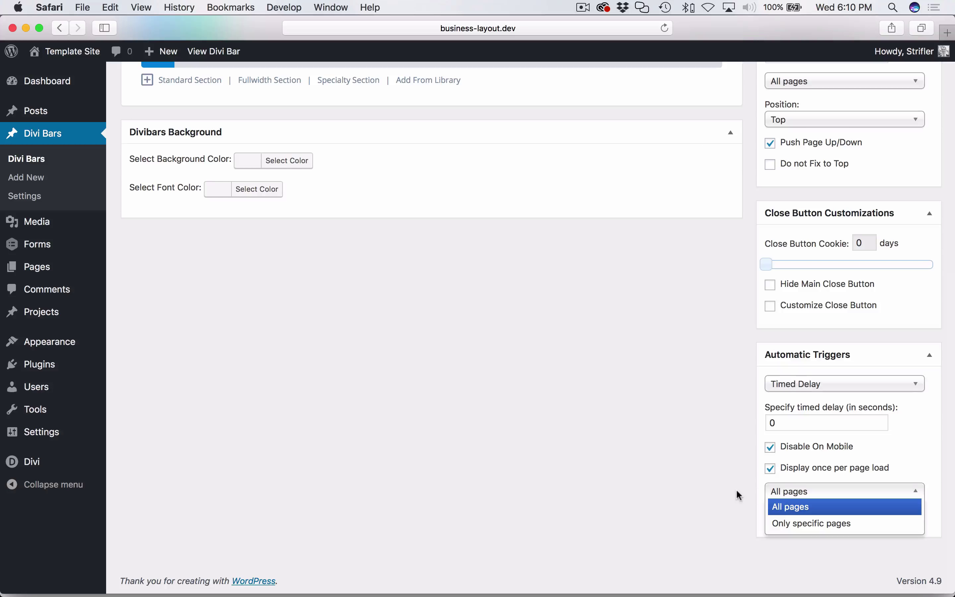
{"action": "left_click", "coordinate": [829, 524]}
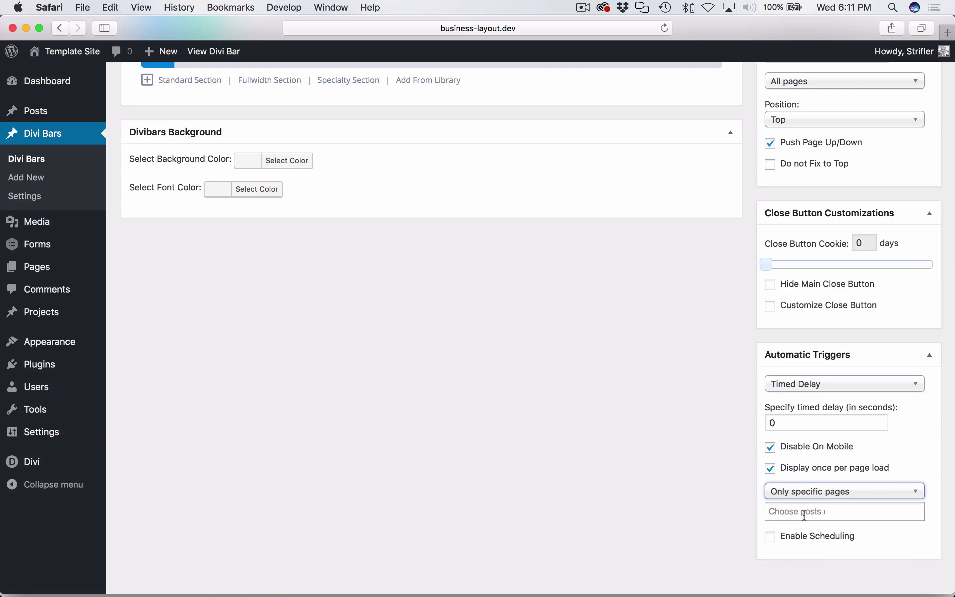
{"action": "left_click", "coordinate": [804, 511]}
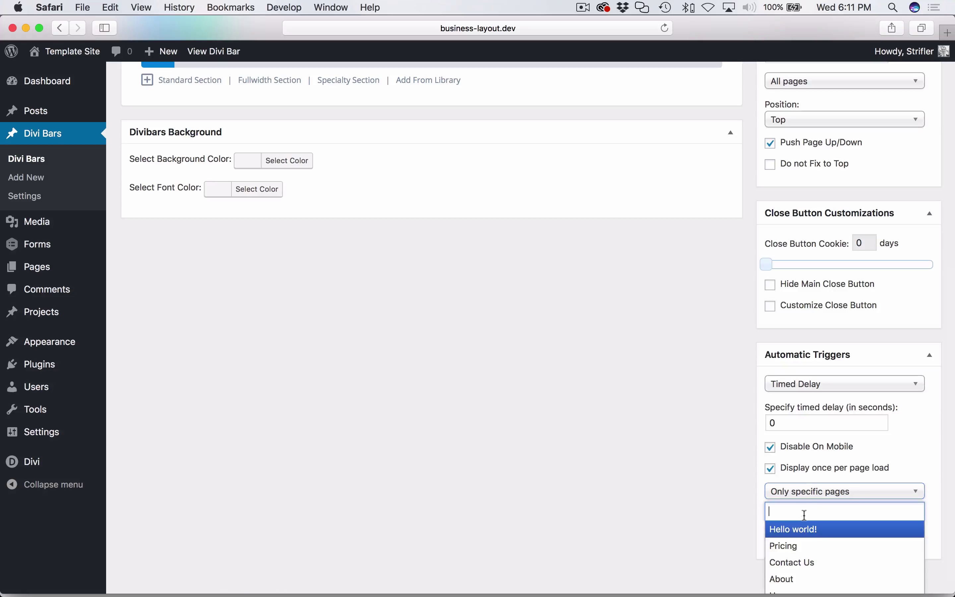
{"action": "left_click", "coordinate": [791, 546]}
{"action": "left_click", "coordinate": [838, 513]}
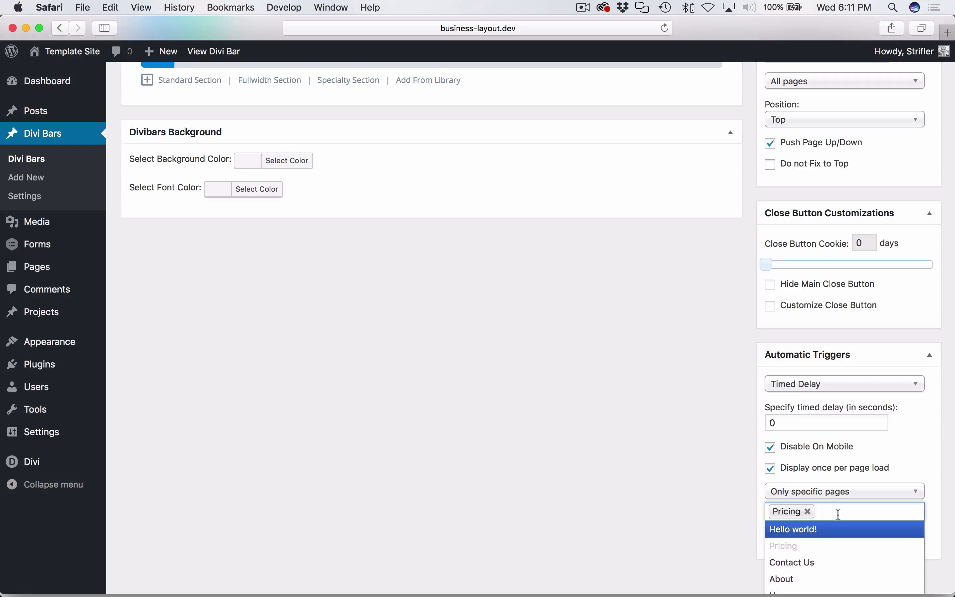
{"action": "type", "text": "home"}
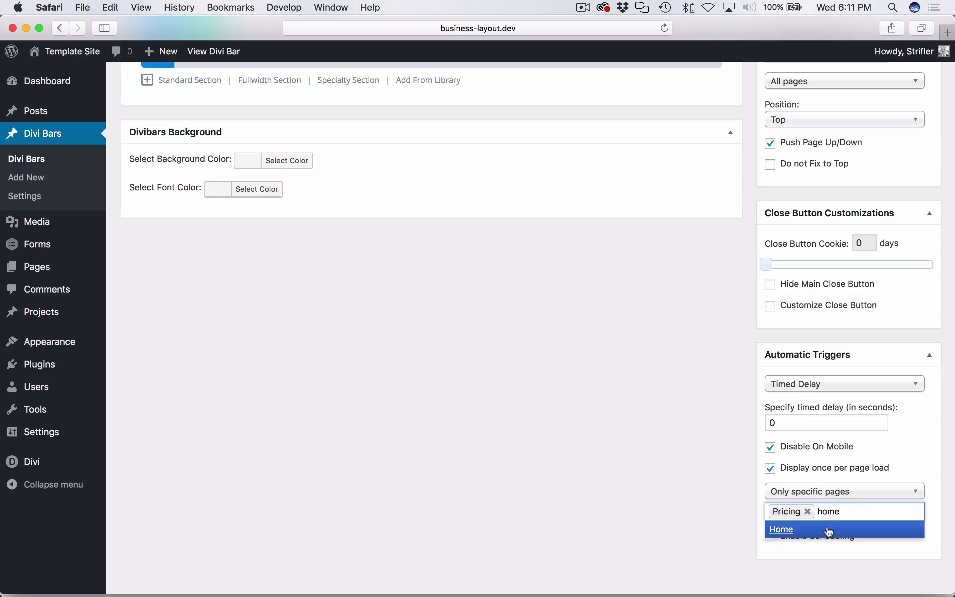
{"action": "left_click", "coordinate": [828, 530]}
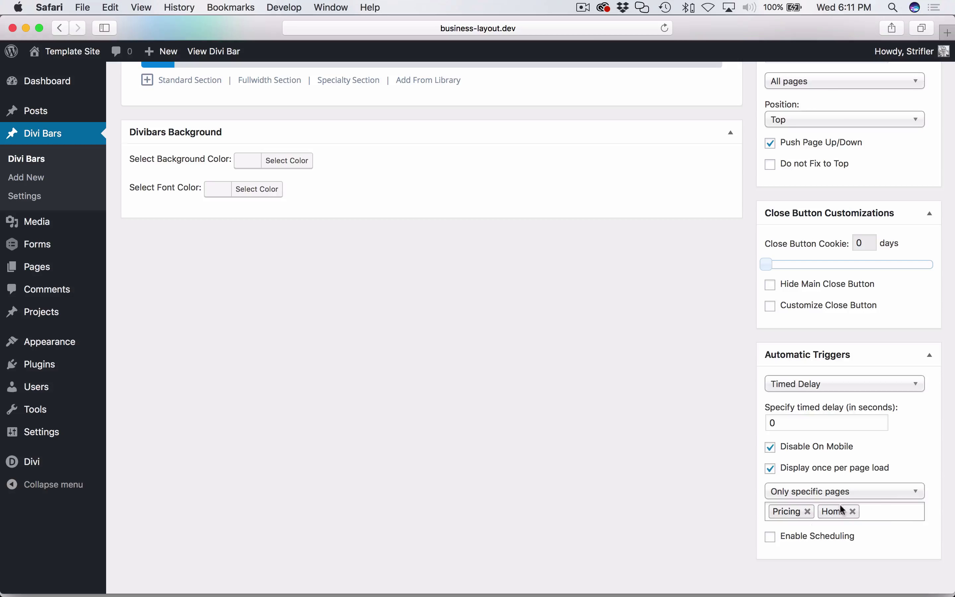
{"action": "left_click", "coordinate": [853, 511]}
{"action": "left_click", "coordinate": [807, 512]}
- Restore the trigger to All pages and update Divi Bar 1
{"action": "left_click", "coordinate": [801, 492]}
{"action": "left_click", "coordinate": [799, 507]}
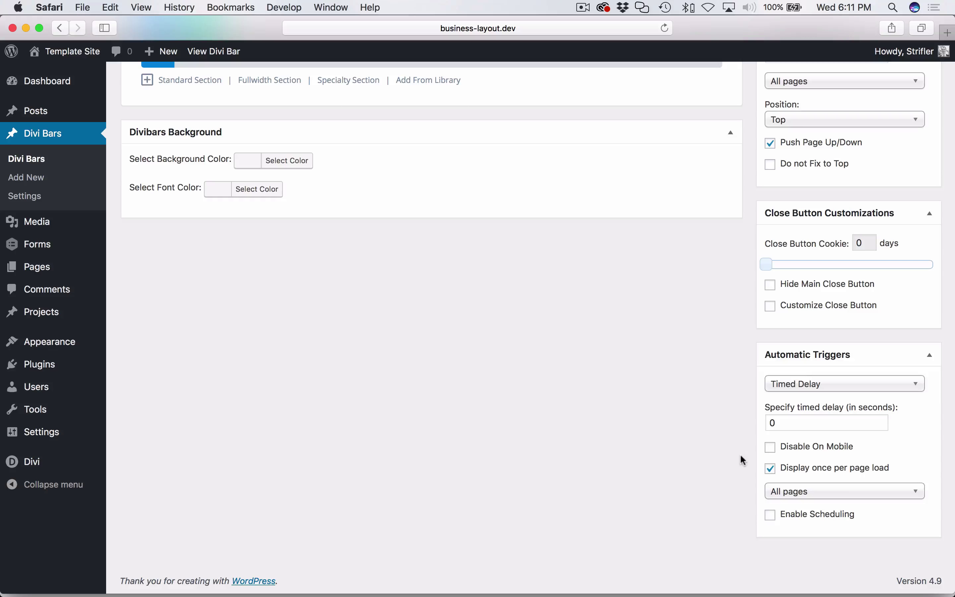
{"action": "scroll", "coordinate": [740, 454], "scroll_direction": "up", "scroll_amount": 10}
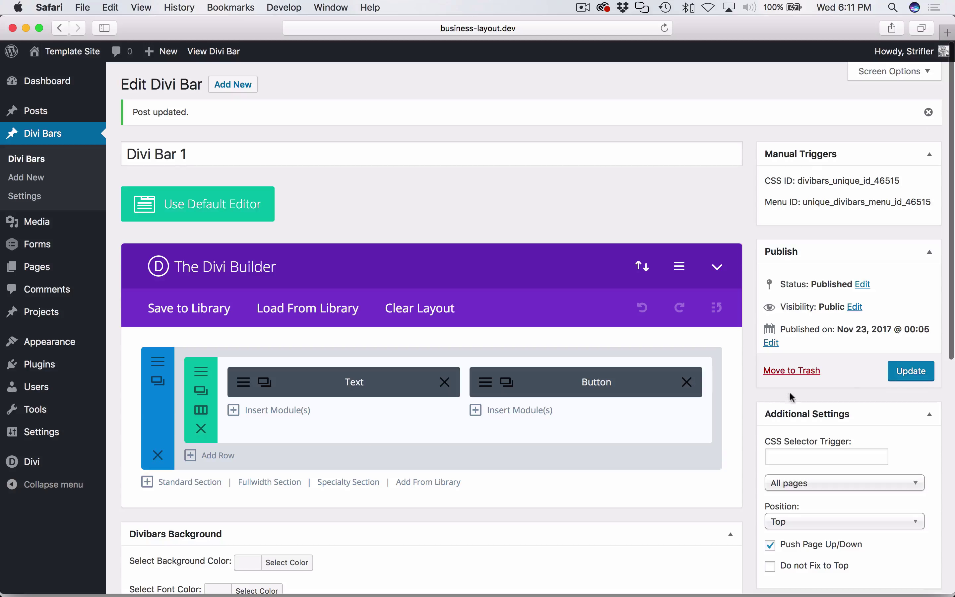
{"action": "left_click", "coordinate": [895, 377]}
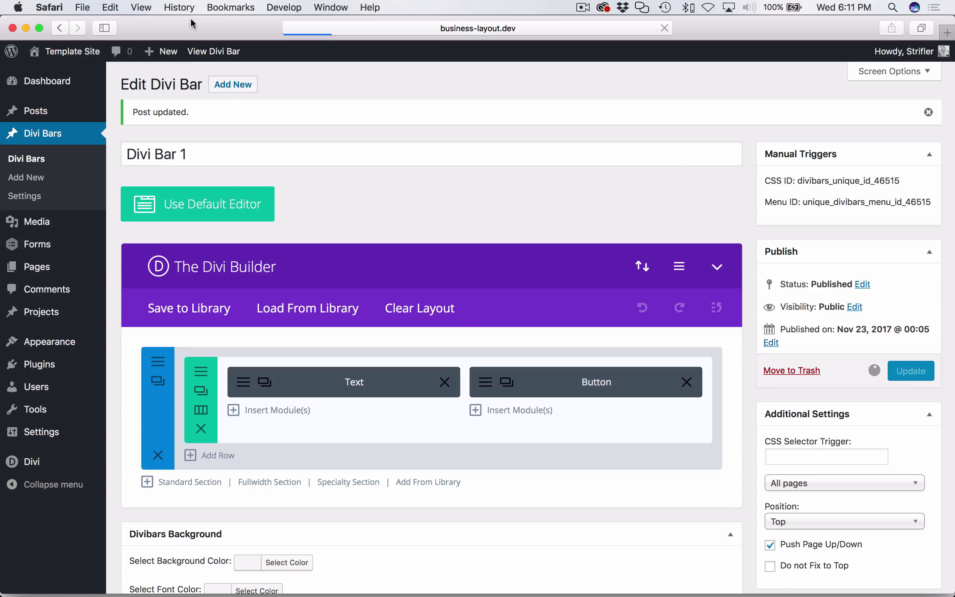
{"action": "mouse_move", "coordinate": [148, 577]}
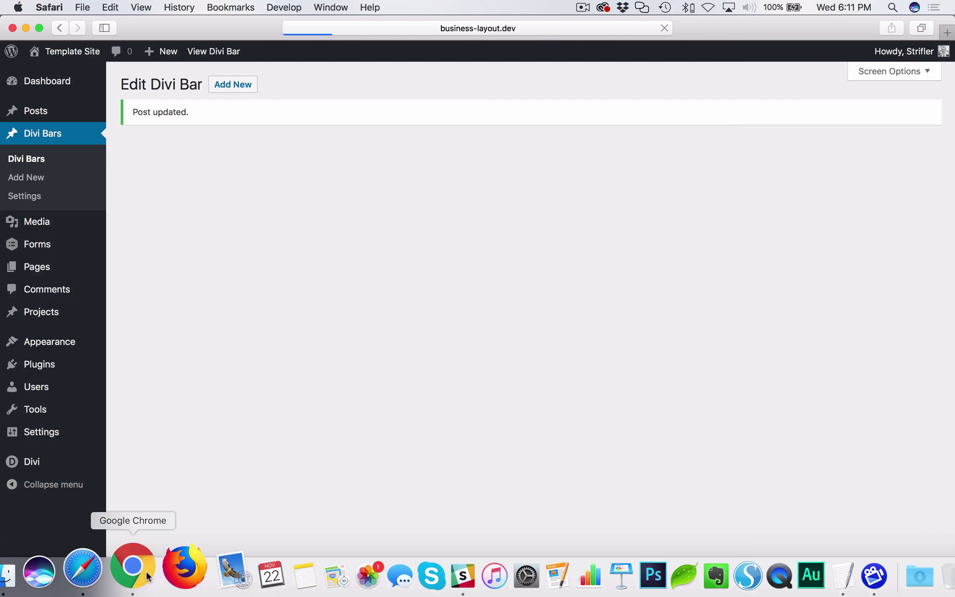
{"action": "left_click", "coordinate": [149, 577]}
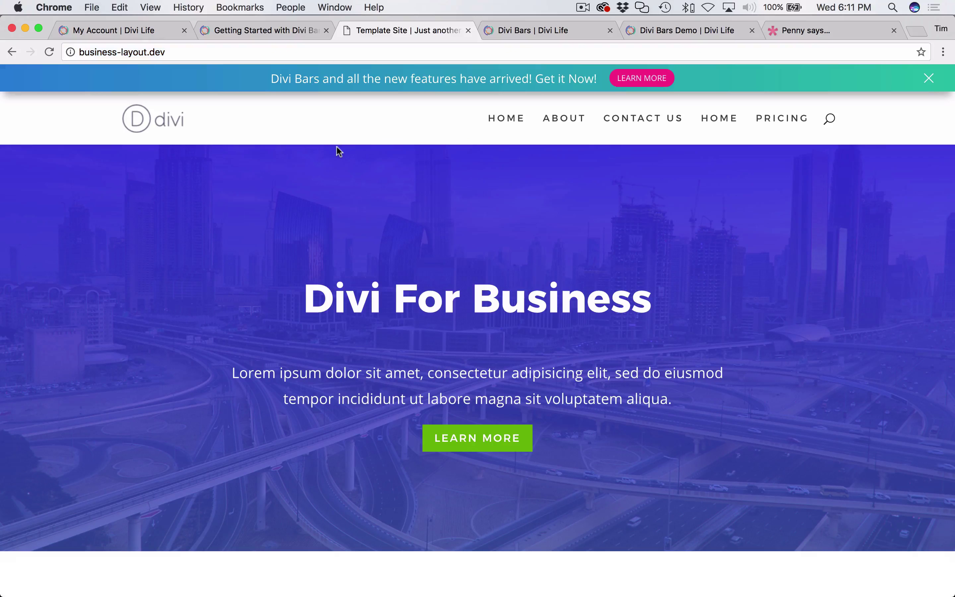
{"action": "left_click", "coordinate": [787, 32]}
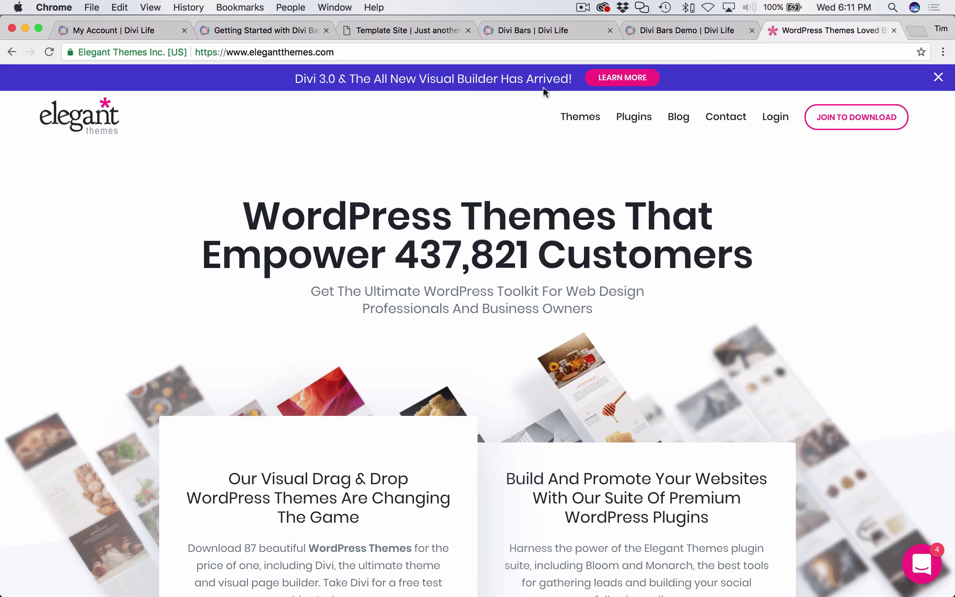
{"action": "left_click_drag", "start_coordinate": [953, 255], "coordinate": [170, 165]}
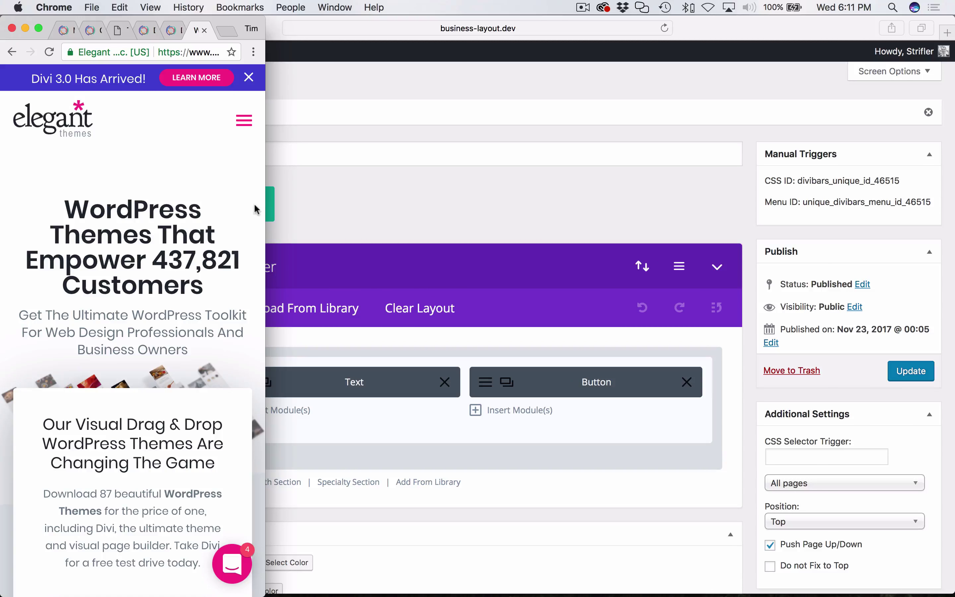
{"action": "left_click_drag", "start_coordinate": [266, 201], "coordinate": [951, 288]}
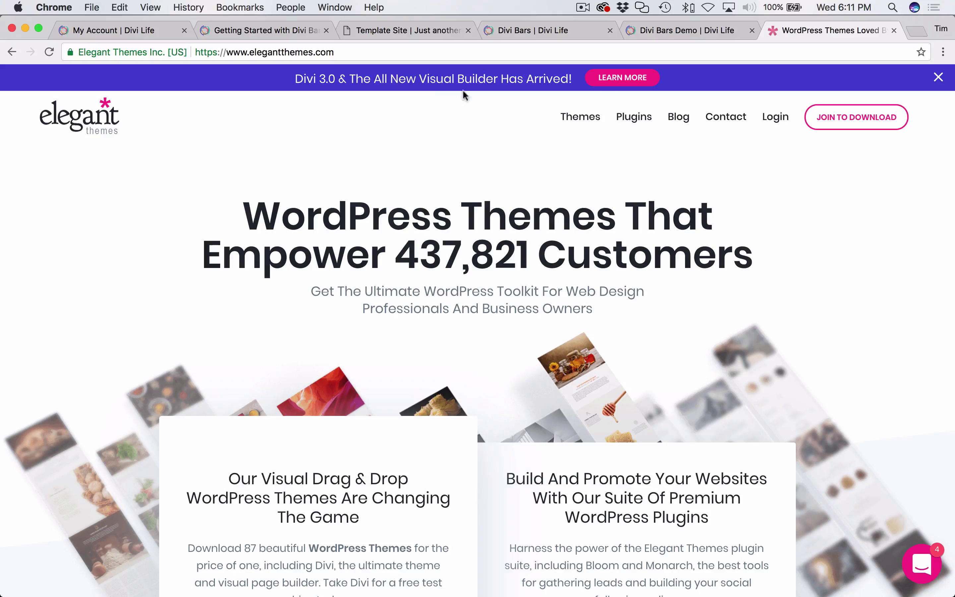
{"action": "double_click", "coordinate": [437, 79]}
{"action": "left_click", "coordinate": [512, 176]}
{"action": "mouse_move", "coordinate": [952, 277]}
{"action": "left_mouse_down"}
{"action": "mouse_move", "coordinate": [198, 178]}
{"action": "mouse_move", "coordinate": [426, 226]}
{"action": "mouse_move", "coordinate": [951, 282]}
{"action": "left_mouse_up"}
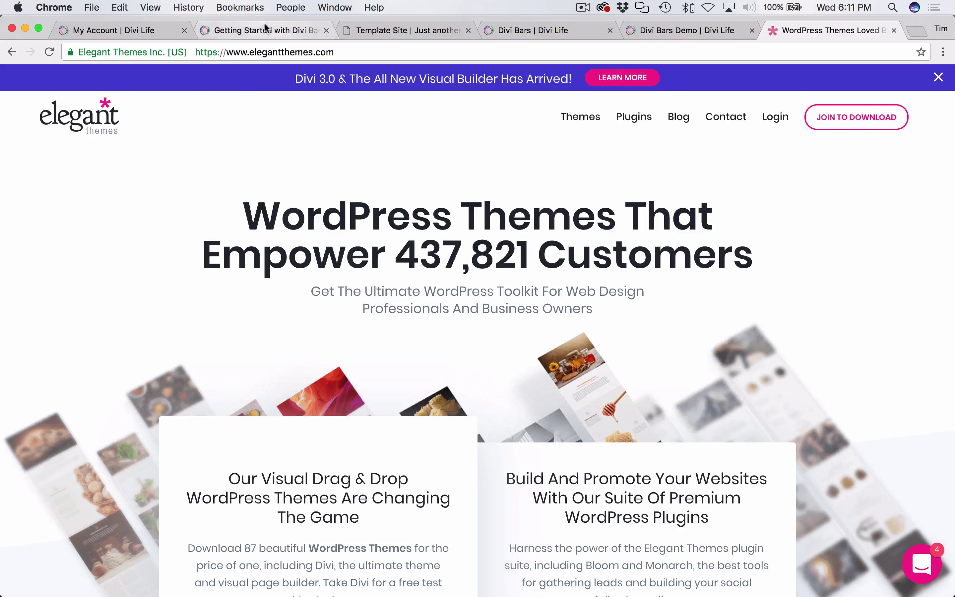
{"action": "left_click", "coordinate": [259, 30]}
{"action": "left_click", "coordinate": [397, 30]}
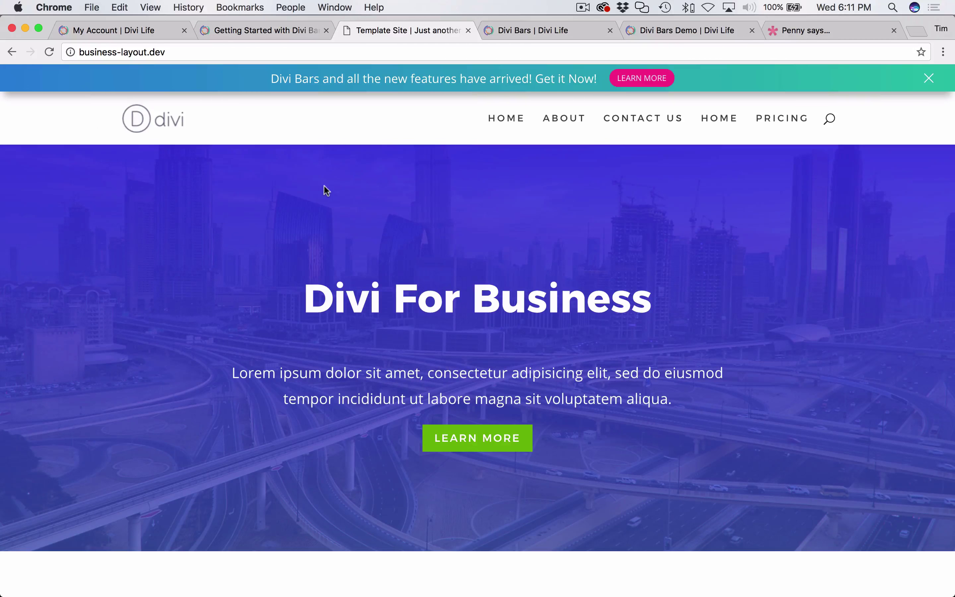
{"action": "mouse_move", "coordinate": [81, 594]}
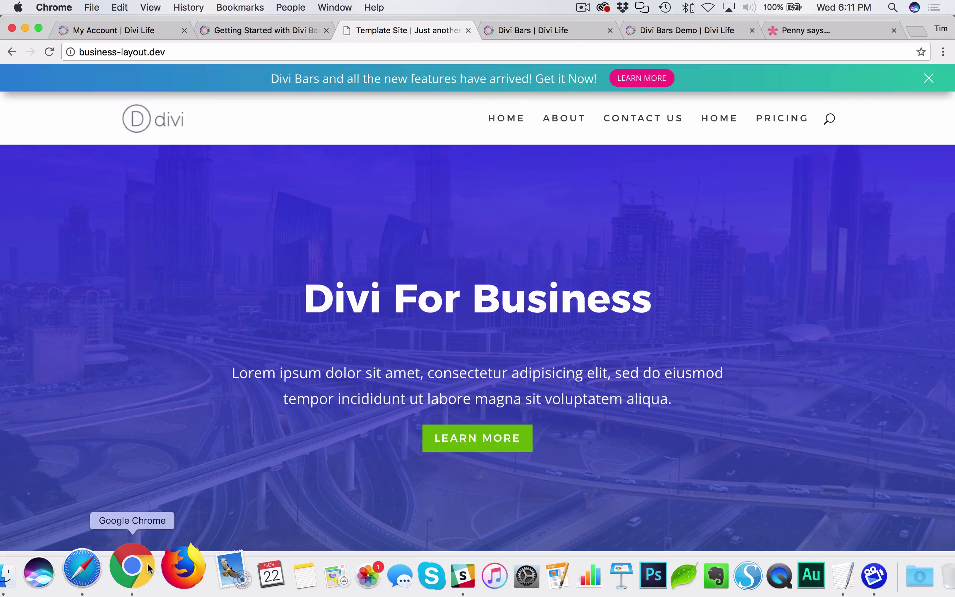
{"action": "left_click", "coordinate": [83, 569]}
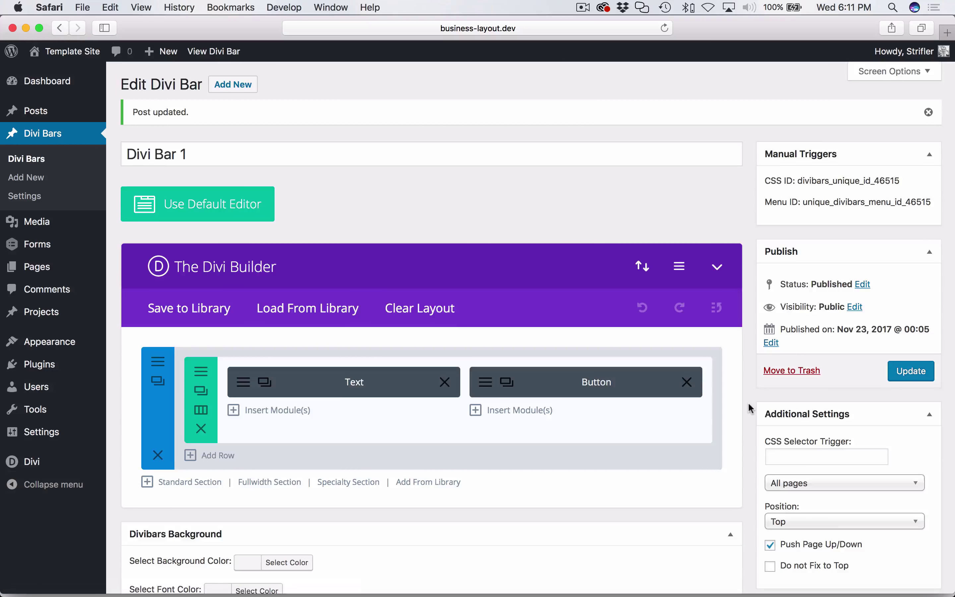
- Duplicate the Text and Button row and disable the first row on smaller devices
{"action": "scroll", "coordinate": [750, 409], "scroll_direction": "down", "scroll_amount": 3}
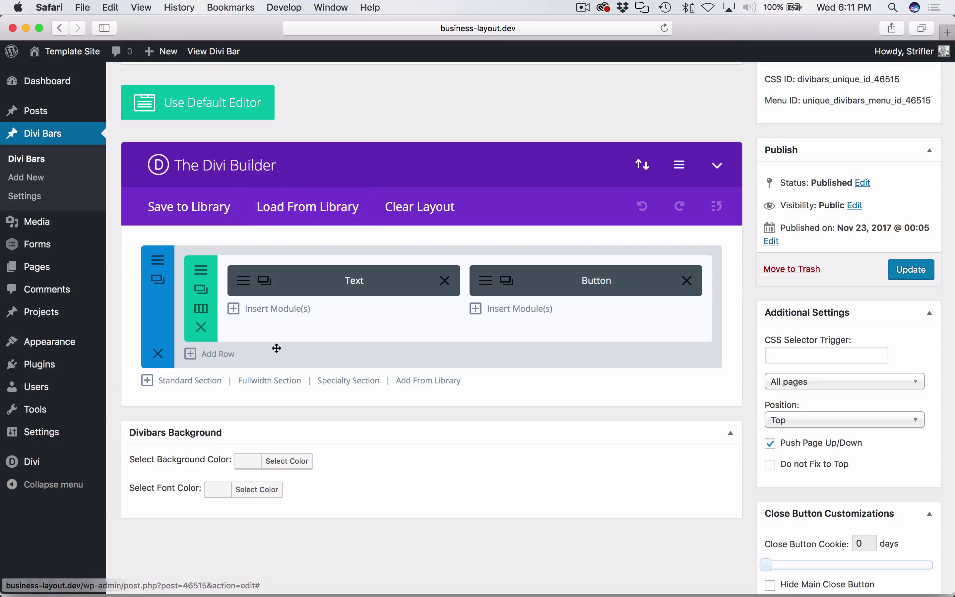
{"action": "left_click", "coordinate": [201, 289]}
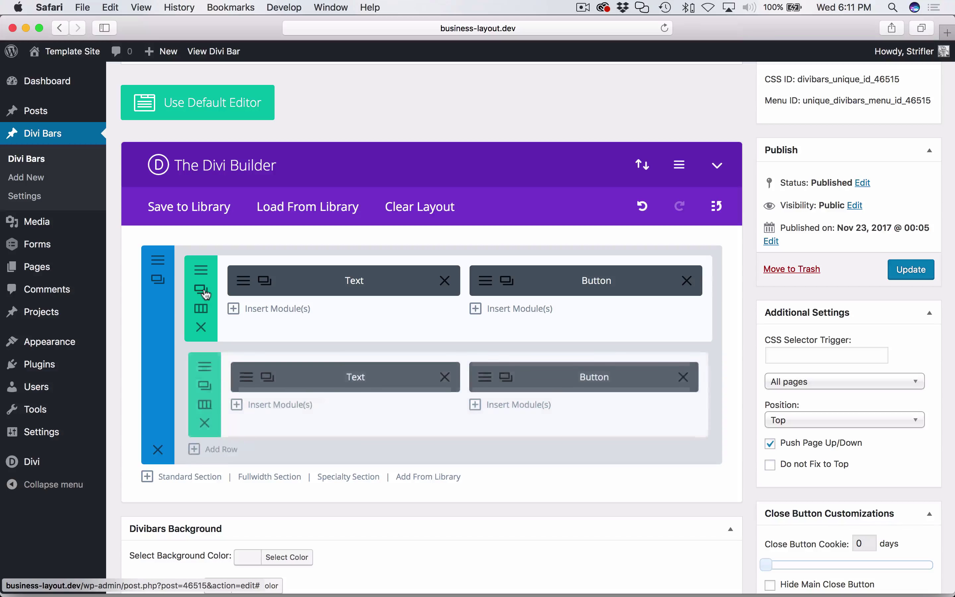
{"action": "left_click", "coordinate": [204, 270]}
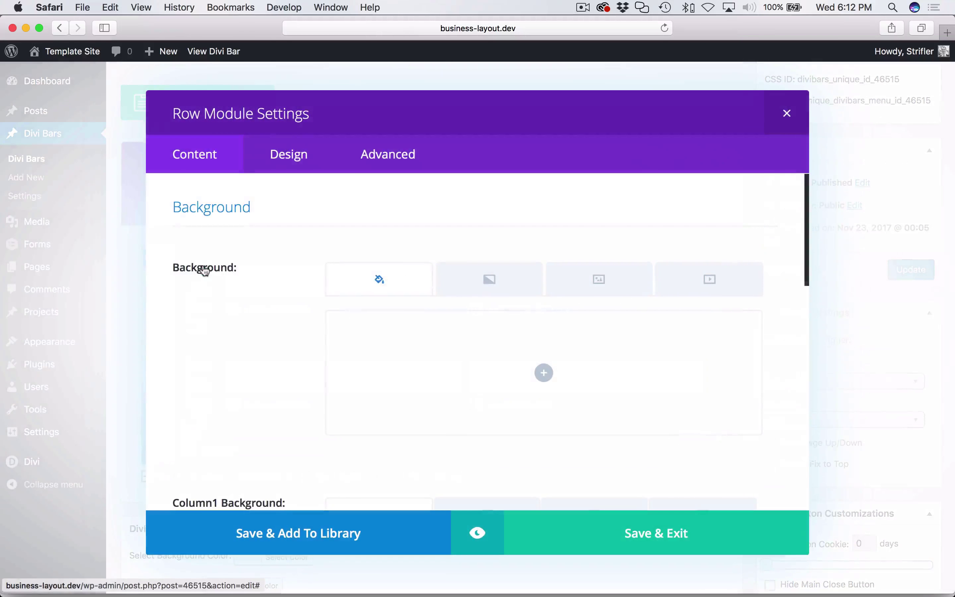
{"action": "left_click", "coordinate": [373, 162]}
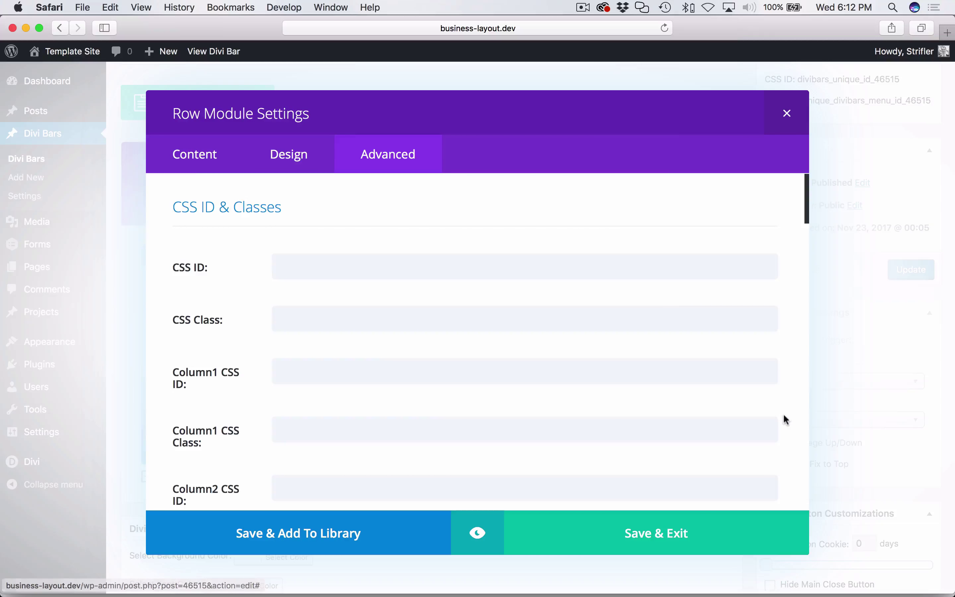
{"action": "scroll", "coordinate": [784, 419], "scroll_direction": "down", "scroll_amount": 15}
{"action": "scroll", "coordinate": [785, 418], "scroll_direction": "down", "scroll_amount": 3}
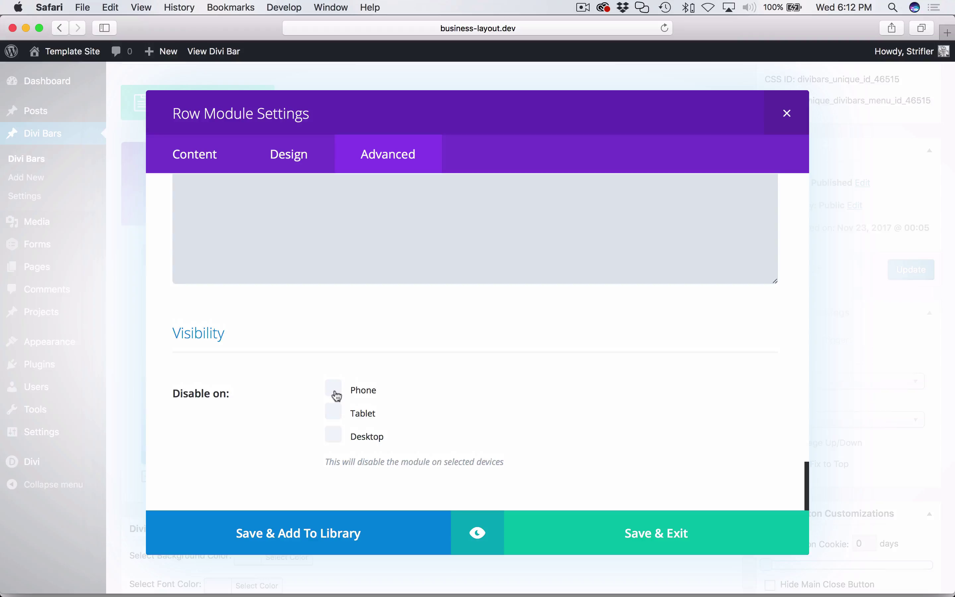
{"action": "left_click", "coordinate": [333, 410]}
{"action": "left_click", "coordinate": [625, 534]}
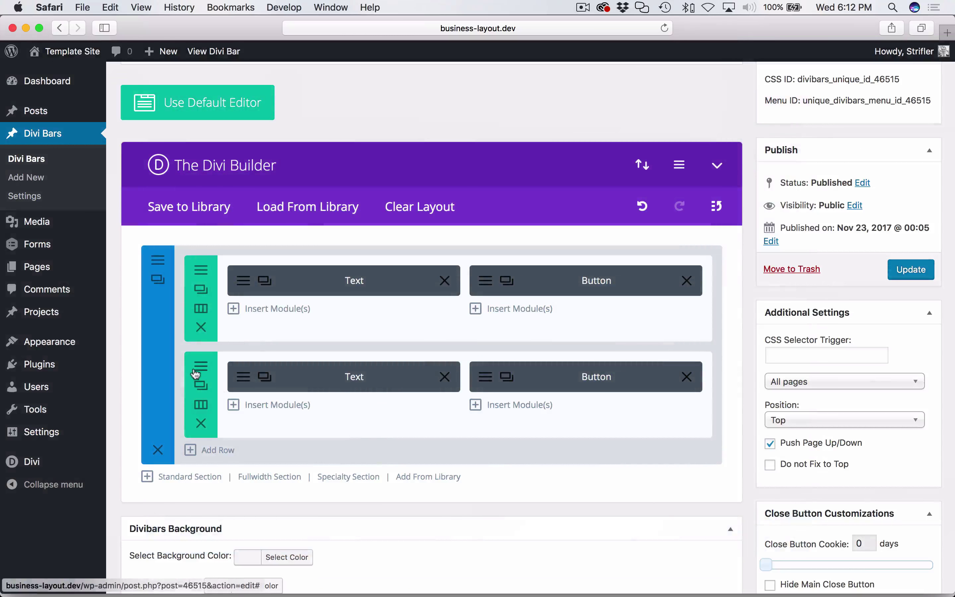
- Disable the second row on desktop through its Advanced visibility settings
{"action": "left_click", "coordinate": [201, 367]}
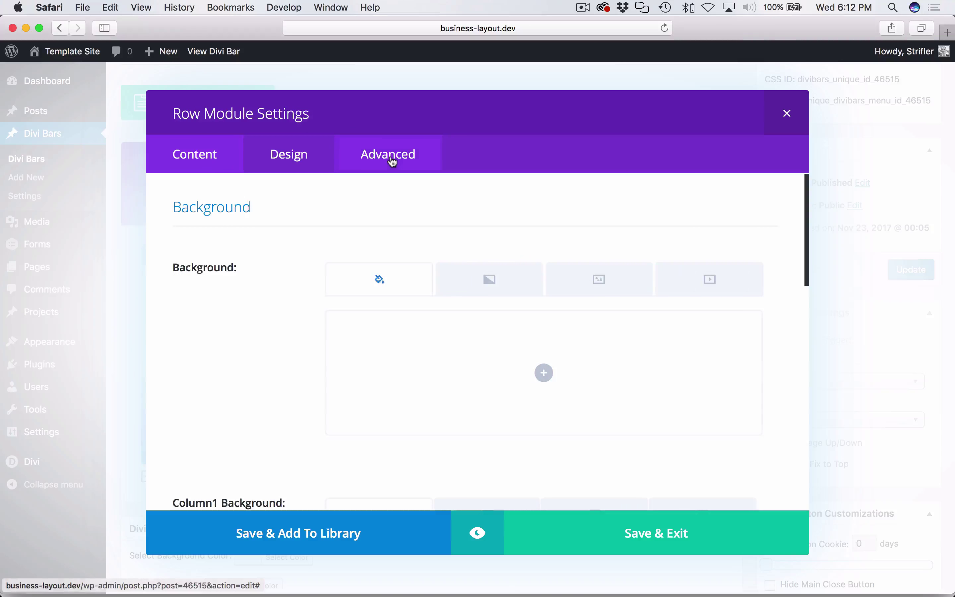
{"action": "left_click", "coordinate": [388, 155]}
{"action": "scroll", "coordinate": [652, 407], "scroll_direction": "down", "scroll_amount": 10}
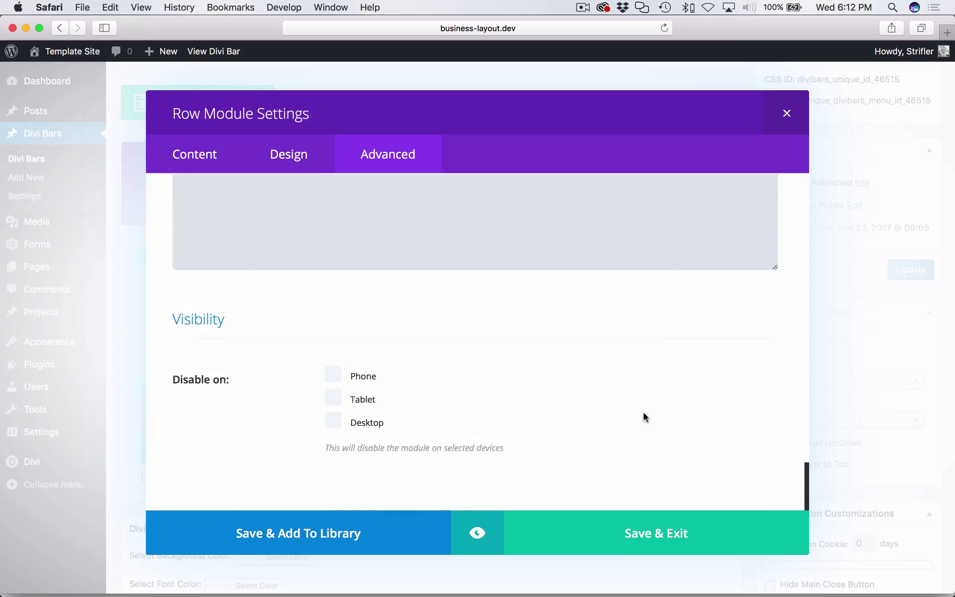
{"action": "left_click", "coordinate": [335, 437]}
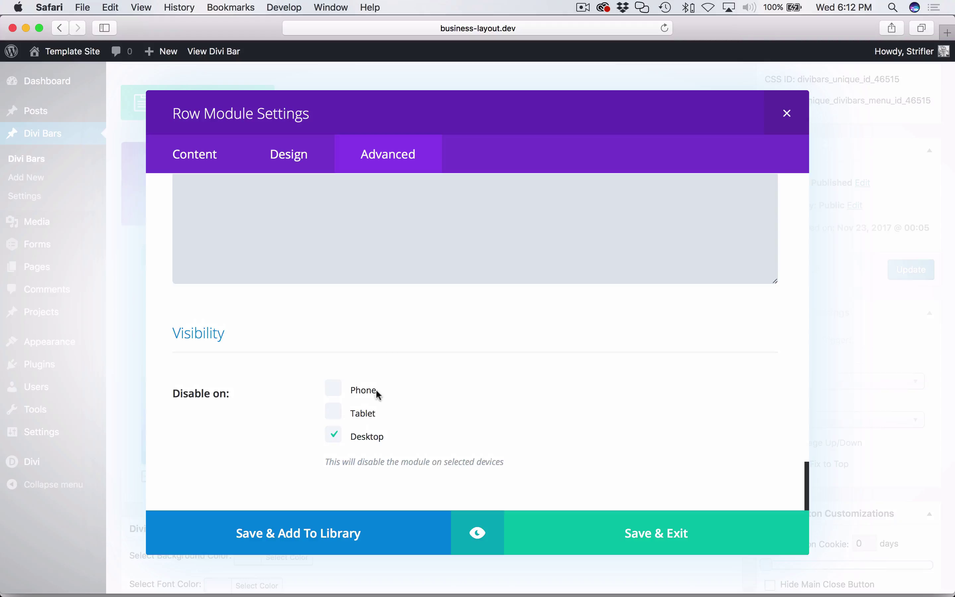
{"action": "left_click", "coordinate": [656, 544]}
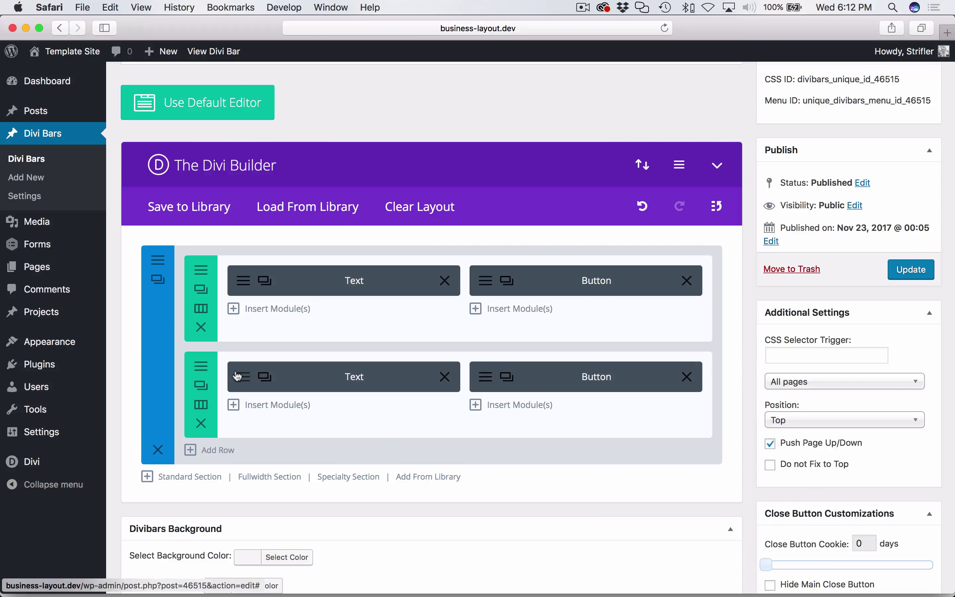
- Shorten the second Text module to 'Divi Bars has arrived!', dropping 'Get it Now!', and update the bar
{"action": "left_click", "coordinate": [242, 379]}
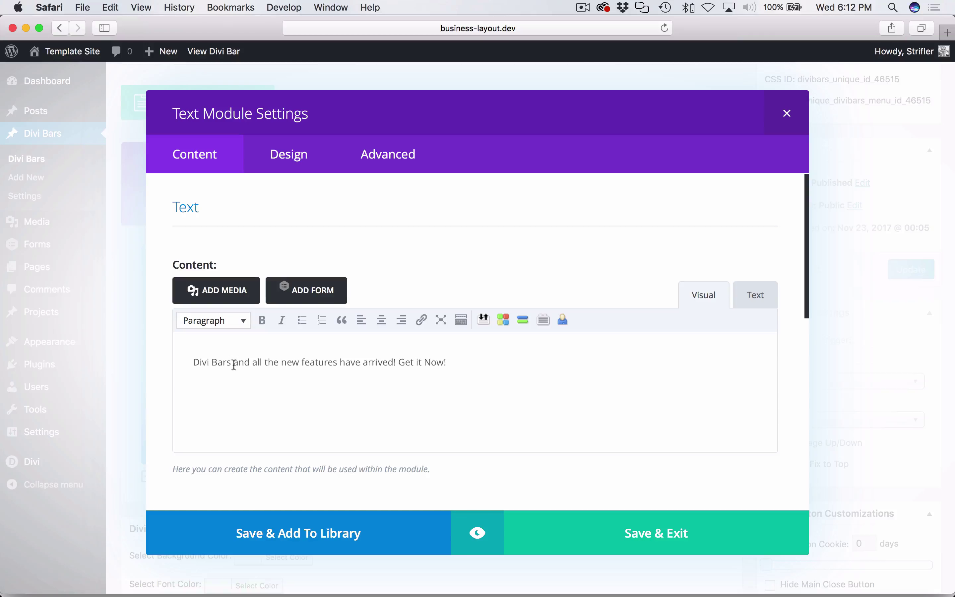
{"action": "left_click_drag", "start_coordinate": [234, 365], "coordinate": [366, 364]}
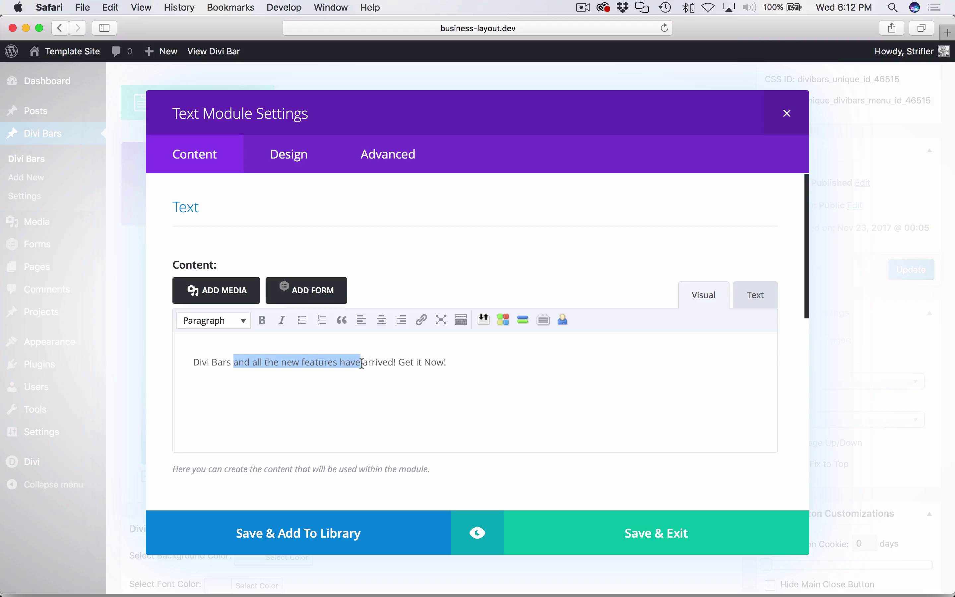
{"action": "type", "text": "has"}
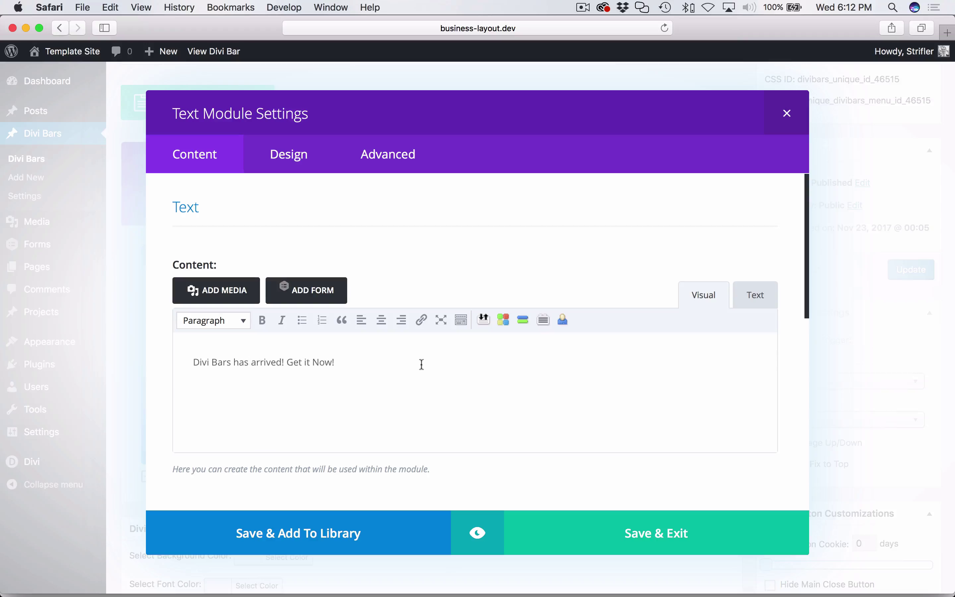
{"action": "left_click_drag", "start_coordinate": [294, 363], "coordinate": [453, 393]}
{"action": "key", "text": "BackSpace"}
{"action": "left_click", "coordinate": [658, 533]}
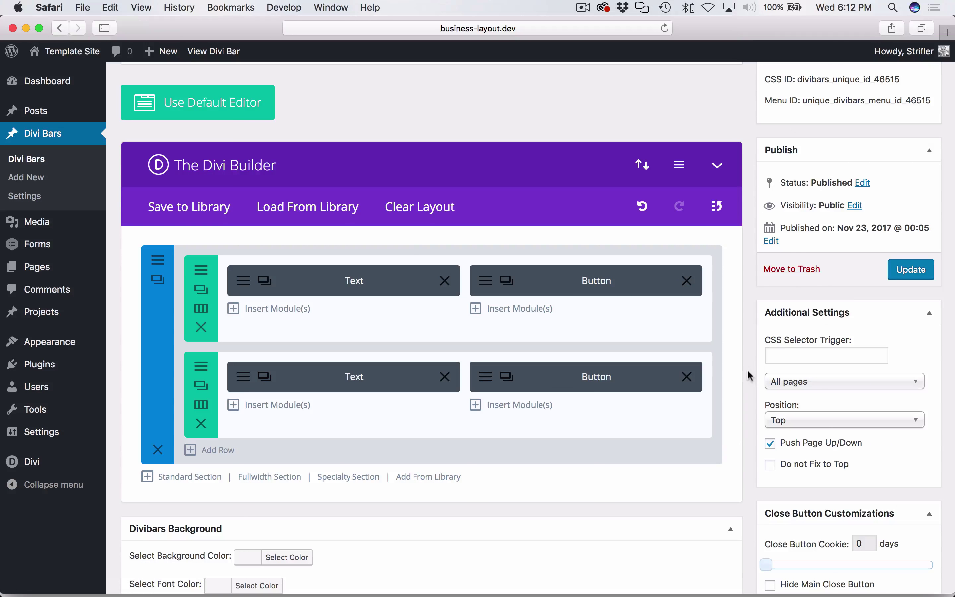
{"action": "scroll", "coordinate": [857, 434], "scroll_direction": "down", "scroll_amount": 8}
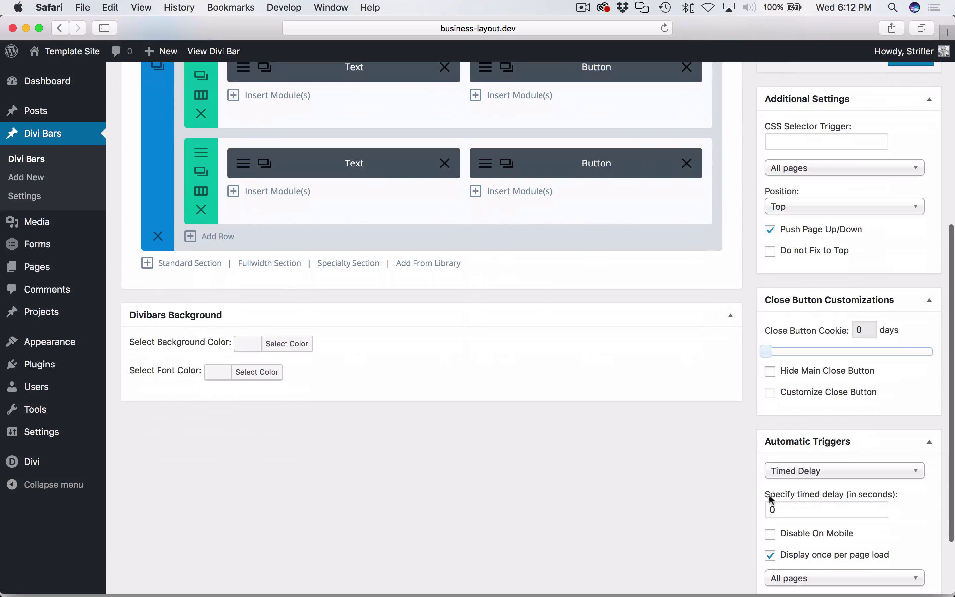
{"action": "scroll", "coordinate": [803, 448], "scroll_direction": "up", "scroll_amount": 10}
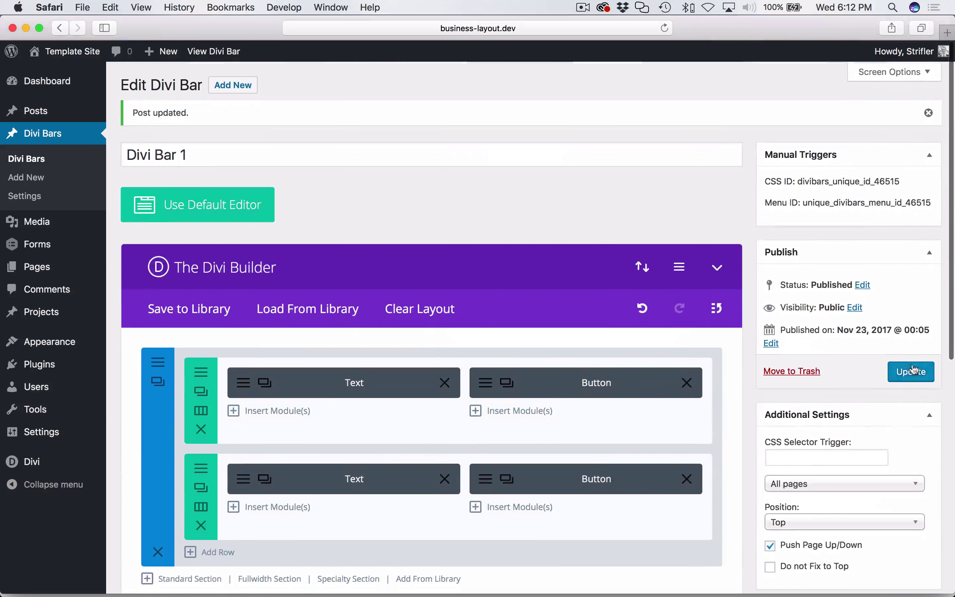
{"action": "left_click", "coordinate": [910, 370]}
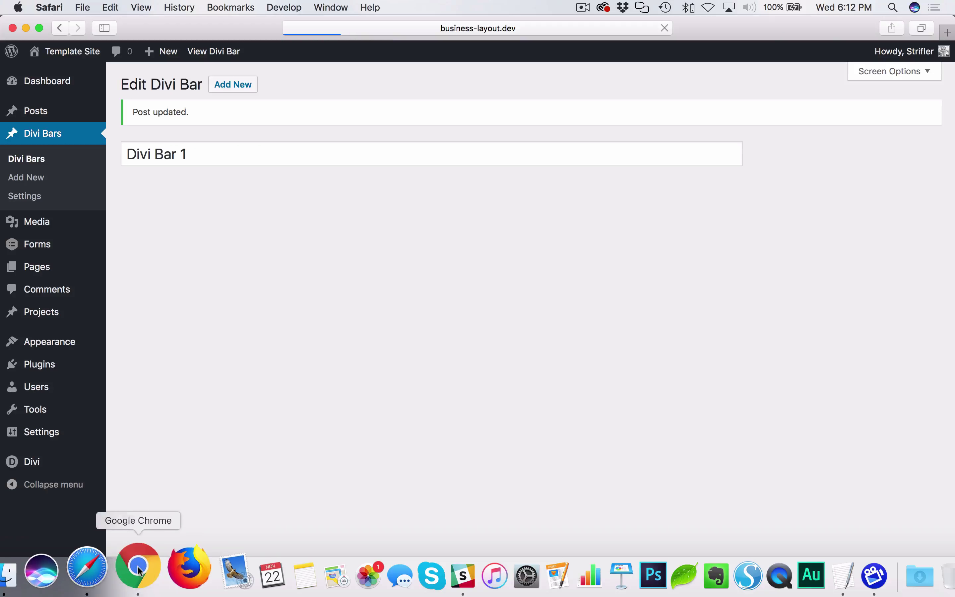
- Preview the site at mobile width in Chrome, compare with Elegant Themes' bar, then restore full width
{"action": "left_click", "coordinate": [138, 569]}
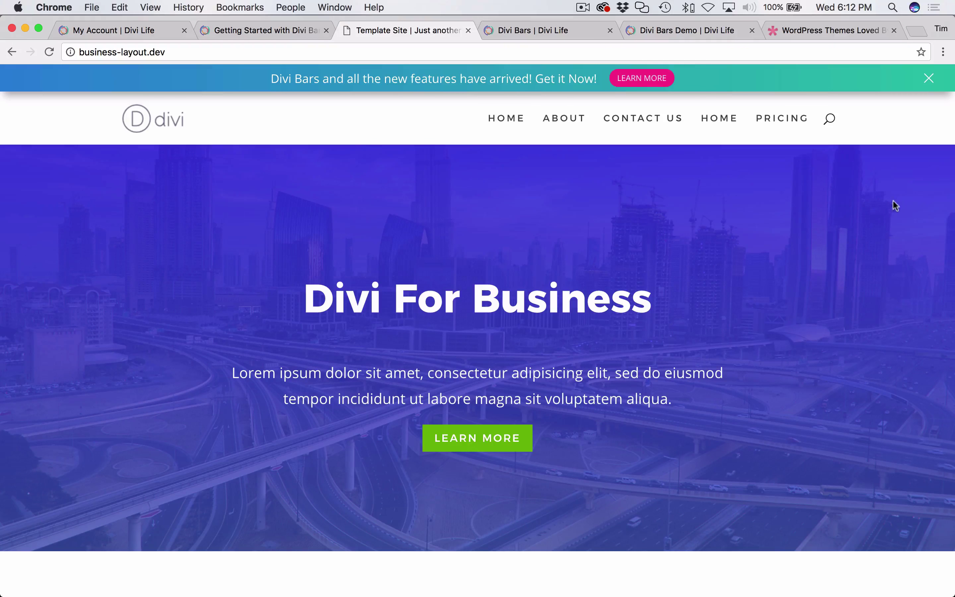
{"action": "key", "text": "ctrl+alt+Left"}
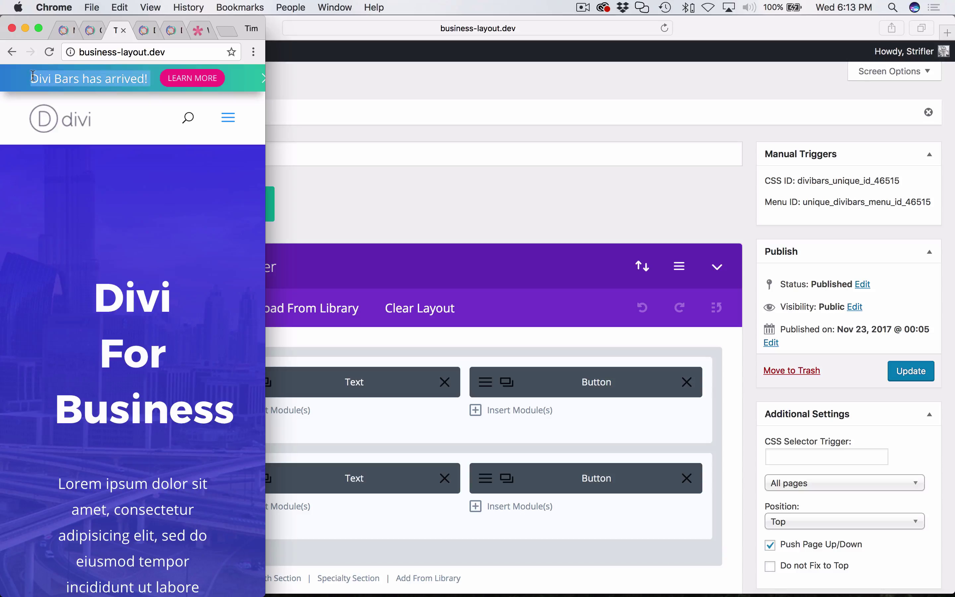
{"action": "left_click", "coordinate": [199, 30]}
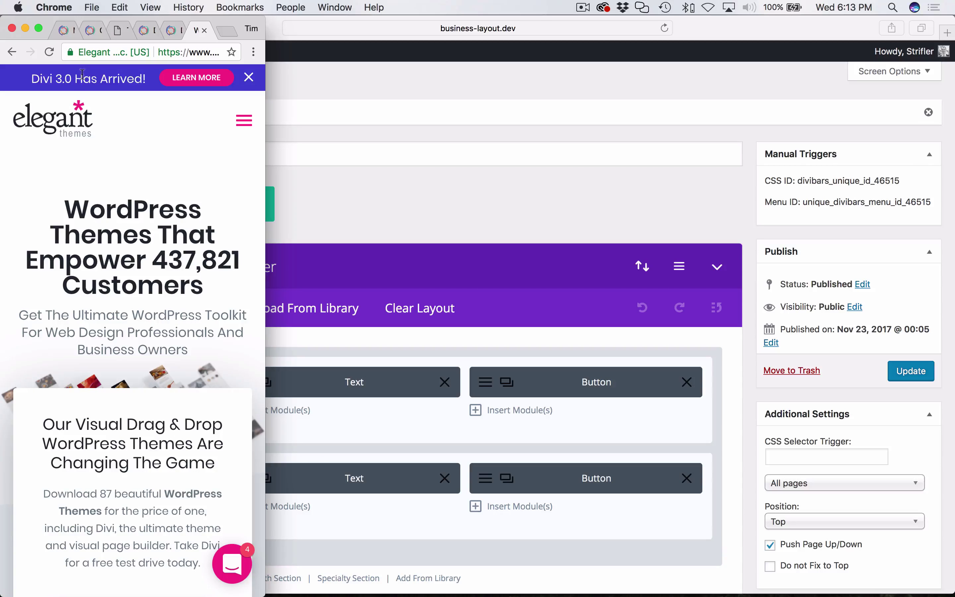
{"action": "triple_click", "coordinate": [81, 74]}
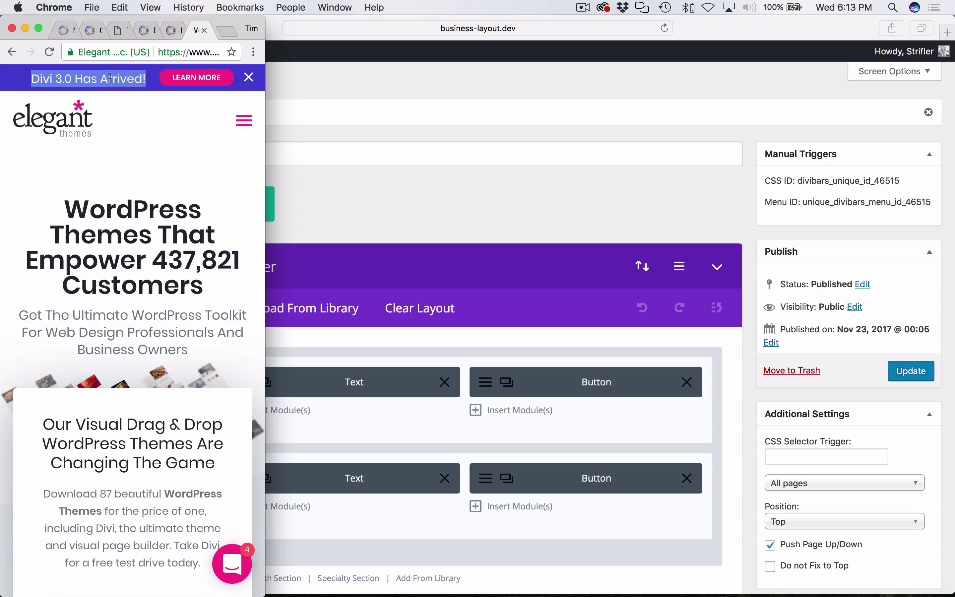
{"action": "left_click", "coordinate": [116, 32]}
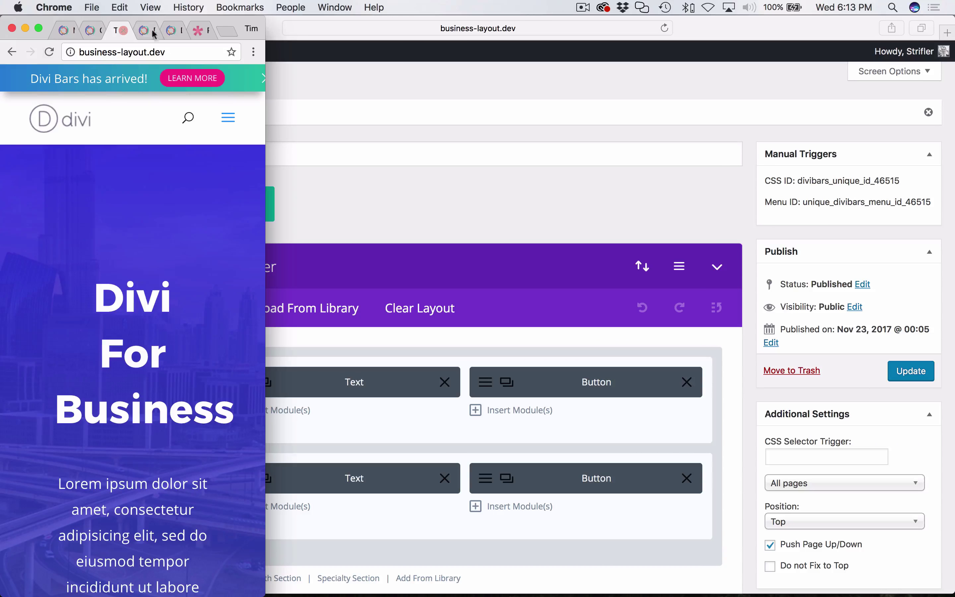
{"action": "left_click", "coordinate": [199, 30]}
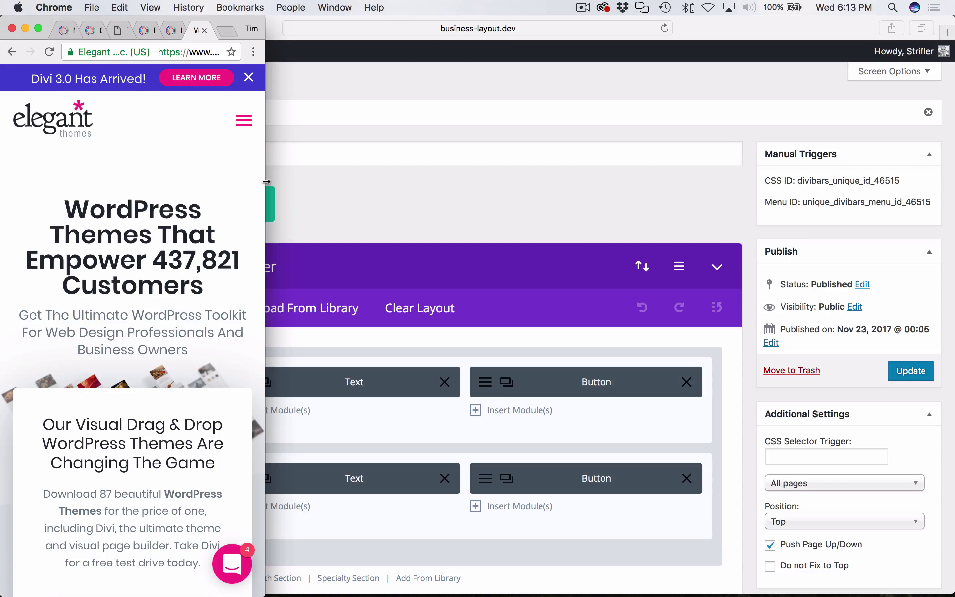
{"action": "left_click_drag", "start_coordinate": [266, 182], "coordinate": [952, 386]}
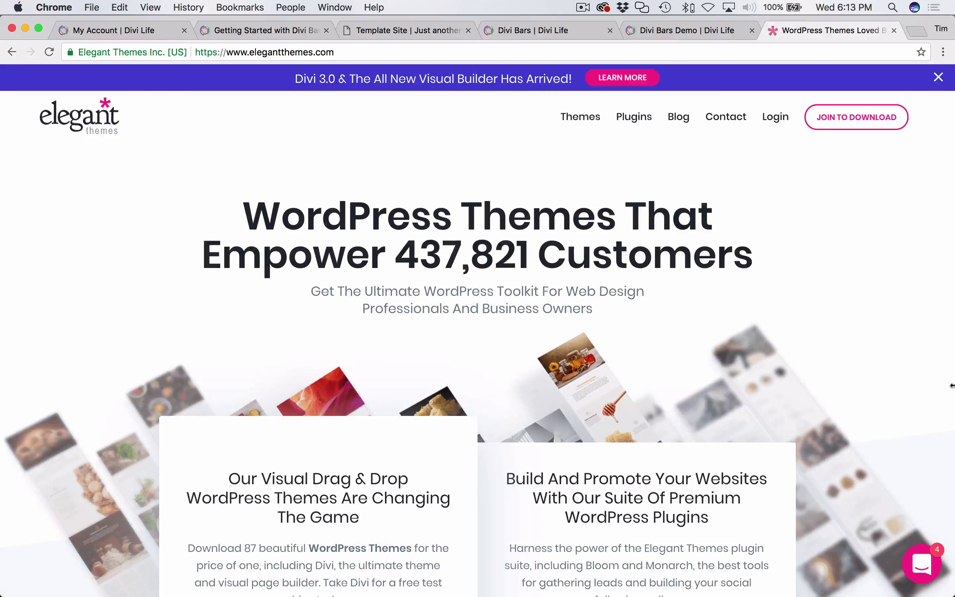
{"action": "left_click", "coordinate": [365, 33]}
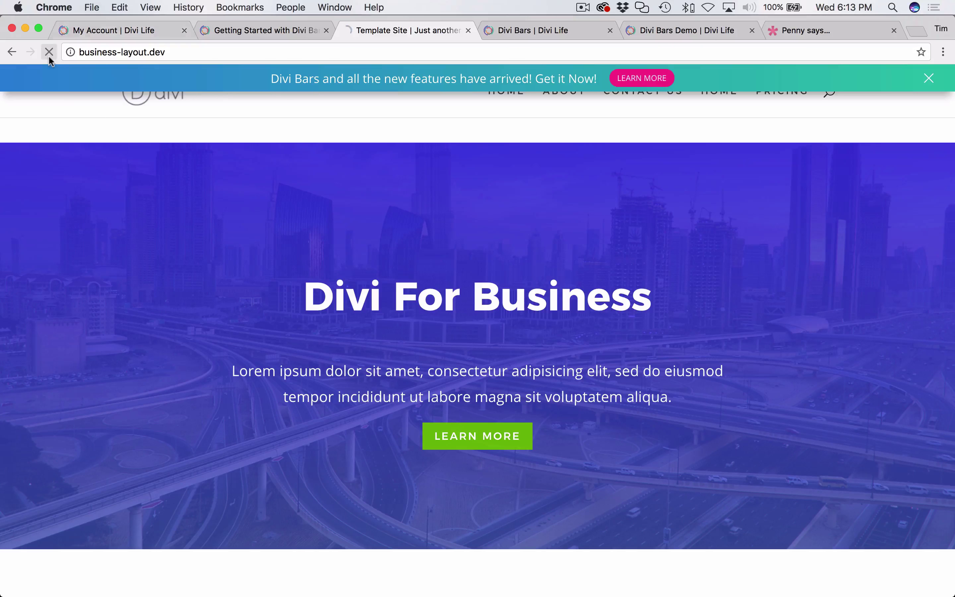
- Change Divi Bar 1's position from Top to Bottom and update the bar
{"action": "left_click", "coordinate": [101, 566]}
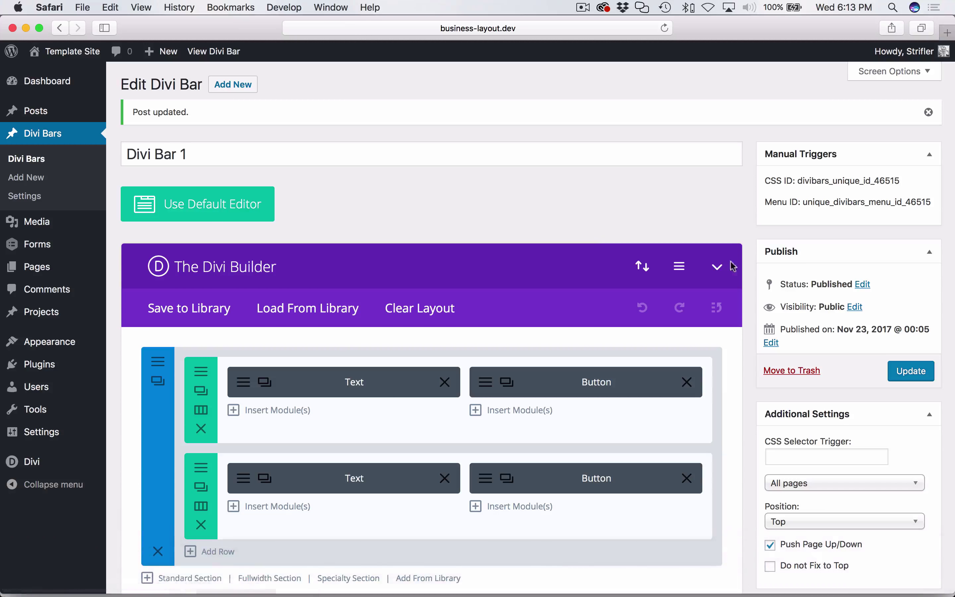
{"action": "scroll", "coordinate": [739, 291], "scroll_direction": "down", "scroll_amount": 3}
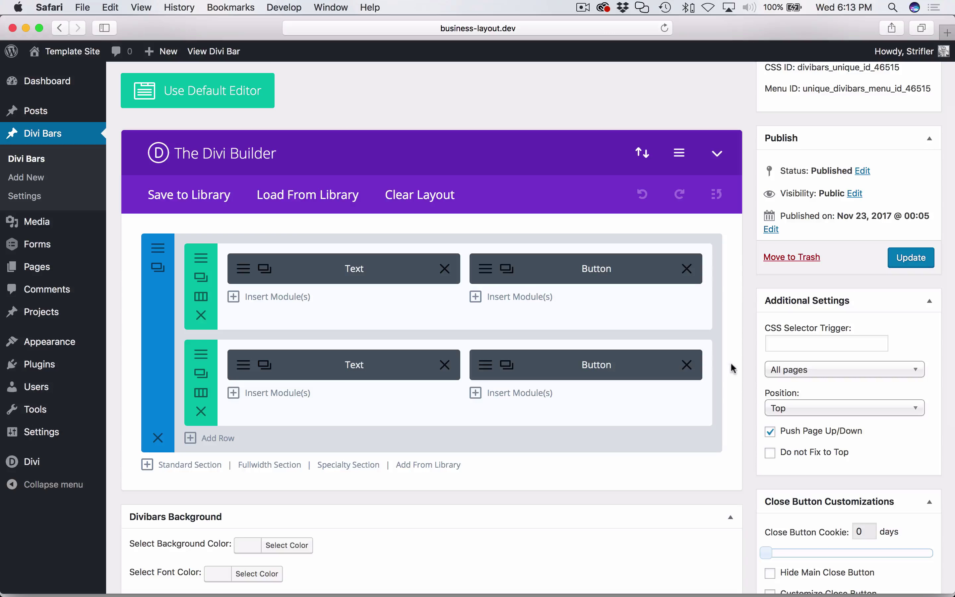
{"action": "scroll", "coordinate": [741, 385], "scroll_direction": "down", "scroll_amount": 3}
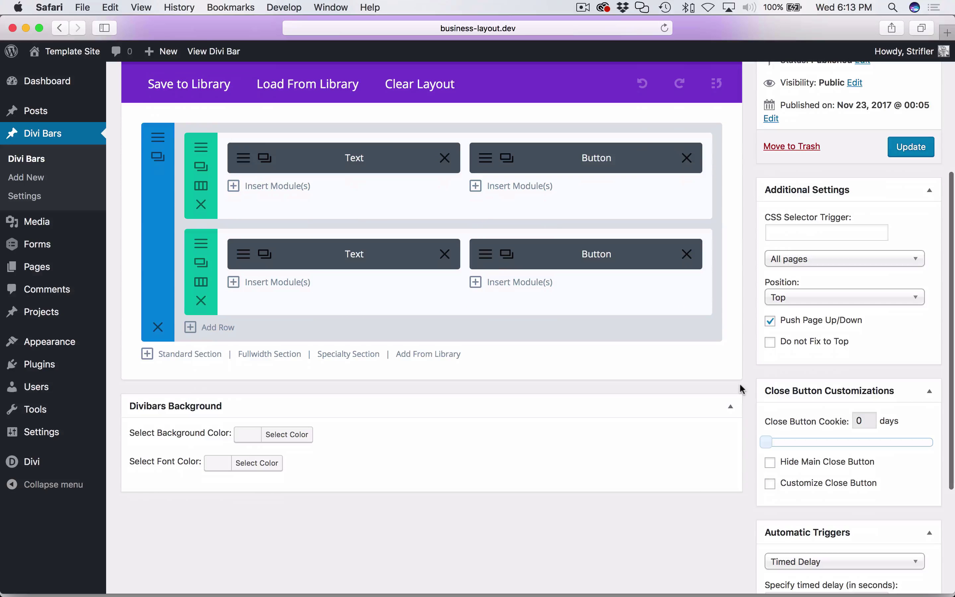
{"action": "scroll", "coordinate": [740, 389], "scroll_direction": "up", "scroll_amount": 1}
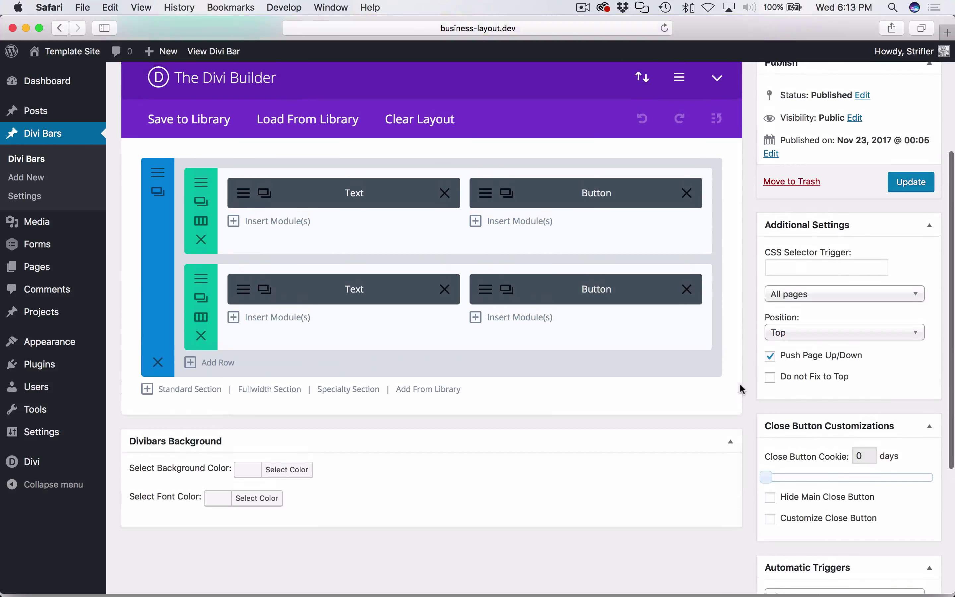
{"action": "scroll", "coordinate": [740, 389], "scroll_direction": "up", "scroll_amount": 1}
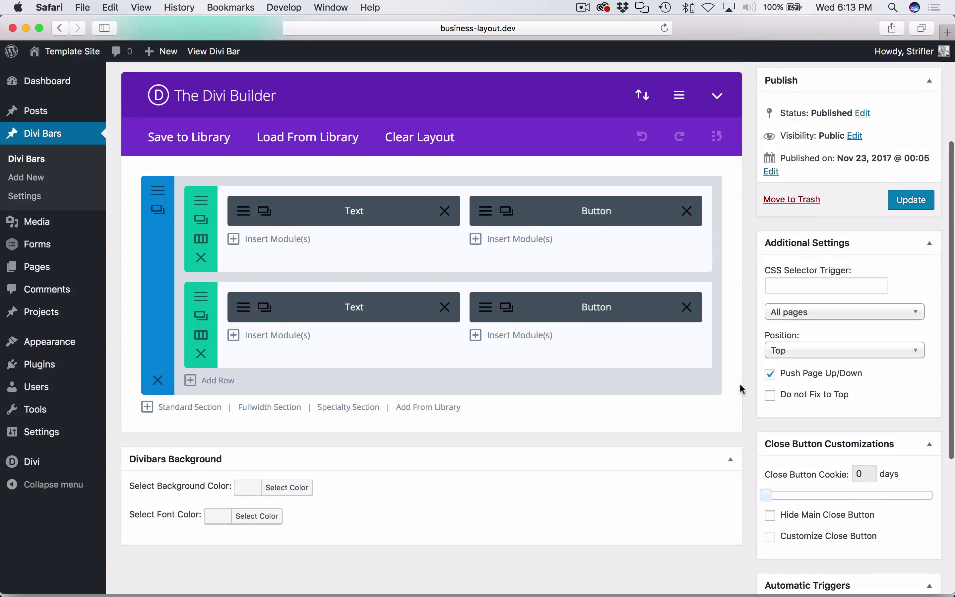
{"action": "left_click", "coordinate": [822, 351]}
{"action": "left_click", "coordinate": [805, 383]}
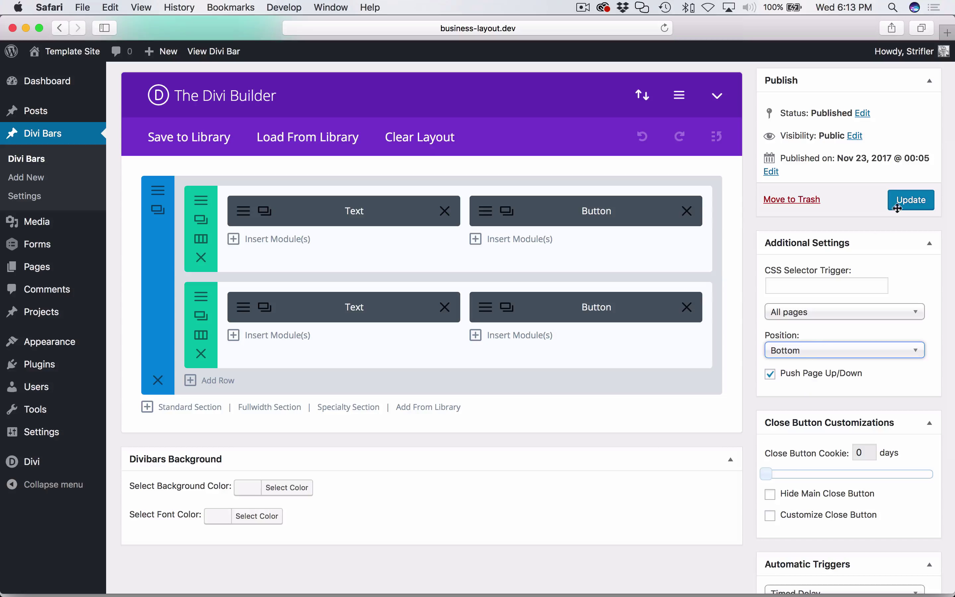
{"action": "left_click", "coordinate": [911, 200]}
- Reload the live home page in Chrome and scroll to check the promo bar along the bottom
{"action": "left_click", "coordinate": [135, 570]}
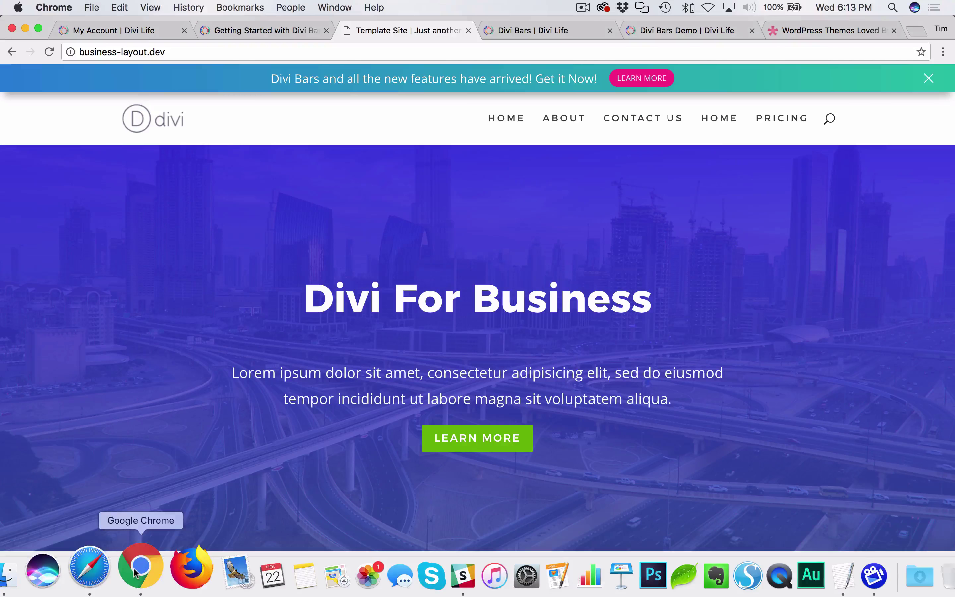
{"action": "key", "text": "super+r"}
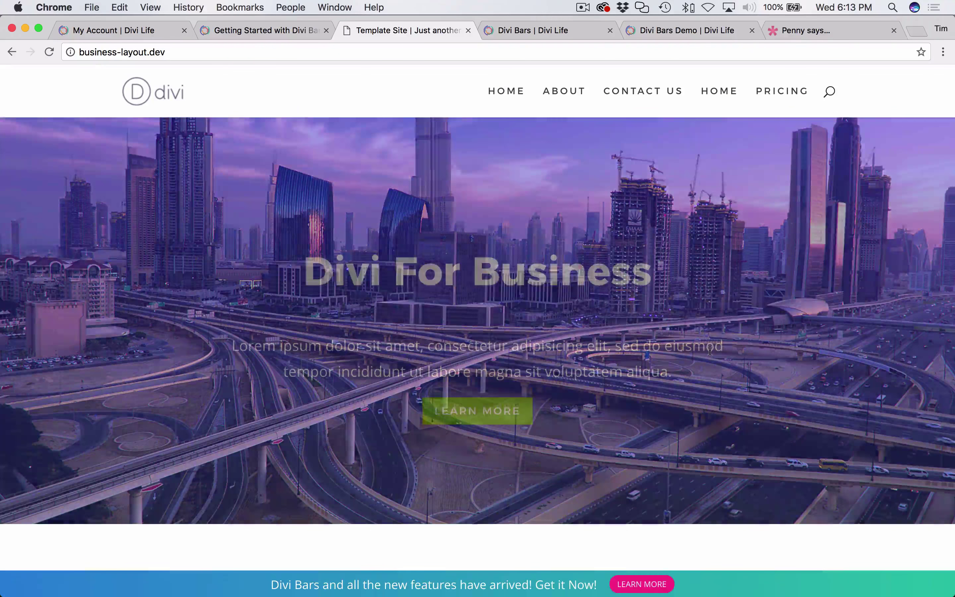
{"action": "scroll", "coordinate": [697, 402], "scroll_direction": "down", "scroll_amount": 10}
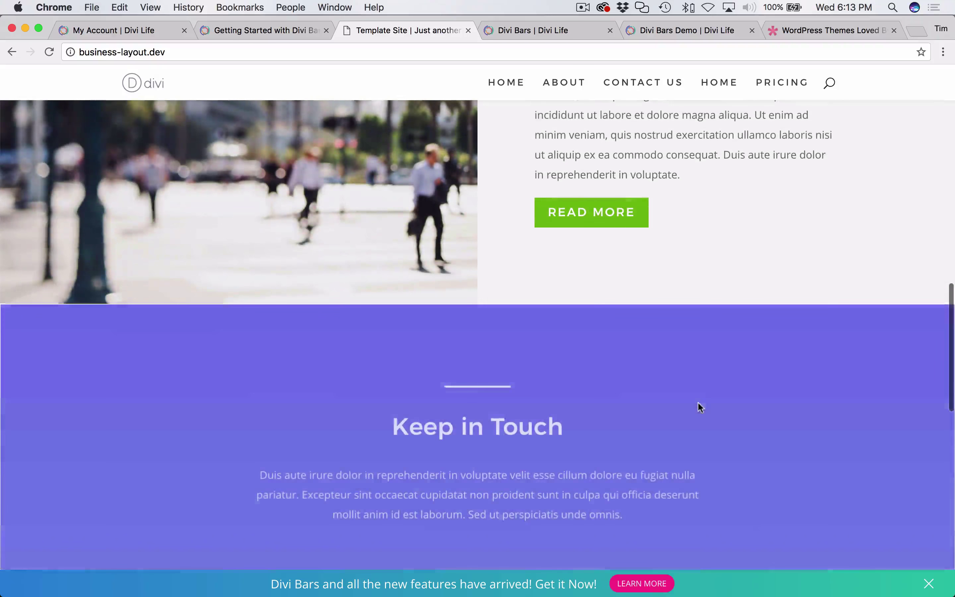
{"action": "scroll", "coordinate": [880, 458], "scroll_direction": "up", "scroll_amount": 10}
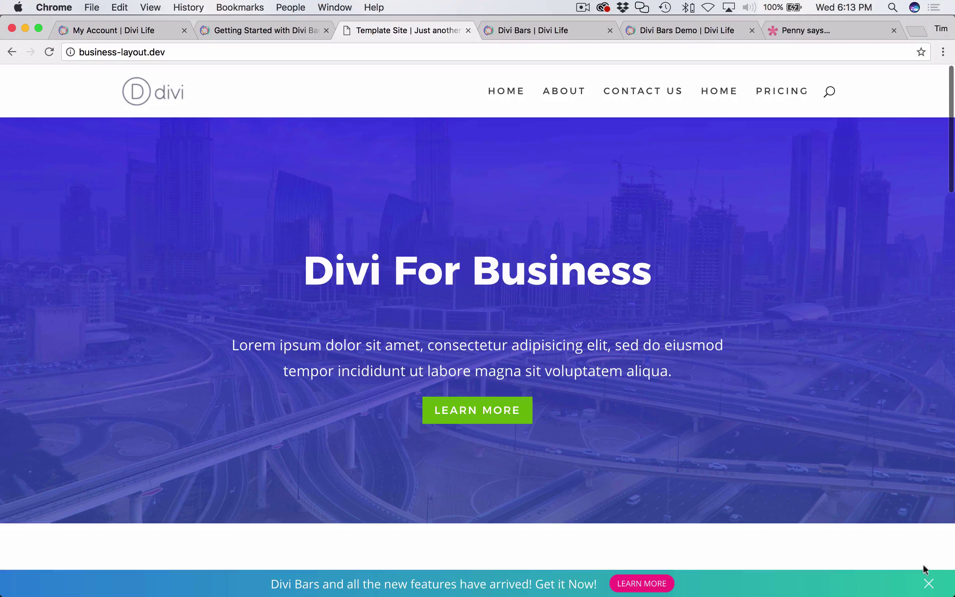
- Give the bar section the second box shadow preset, save the section, and update the bar
{"action": "mouse_move", "coordinate": [178, 576]}
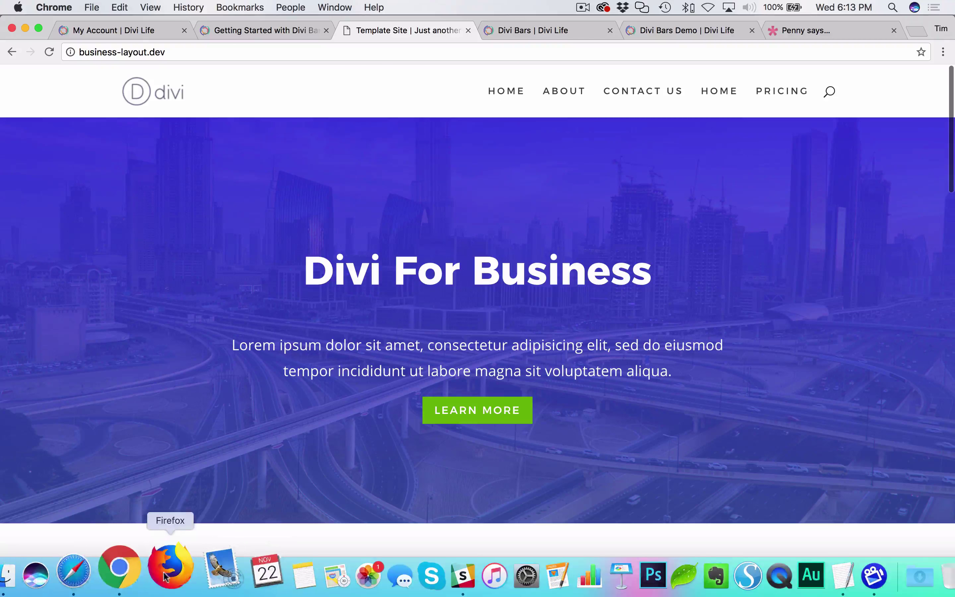
{"action": "left_click", "coordinate": [120, 568]}
{"action": "scroll", "coordinate": [284, 241], "scroll_direction": "down", "scroll_amount": 3}
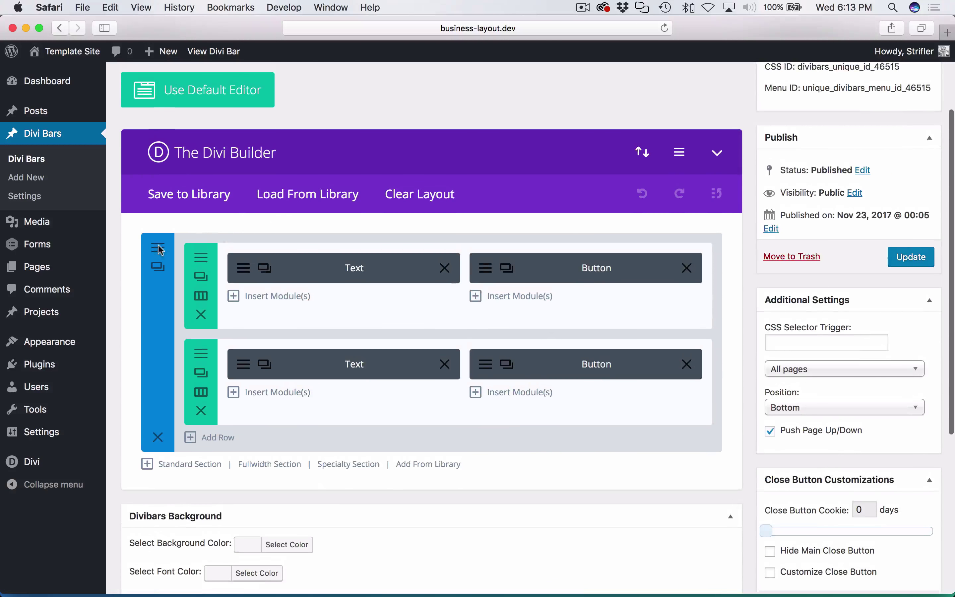
{"action": "left_click", "coordinate": [265, 234]}
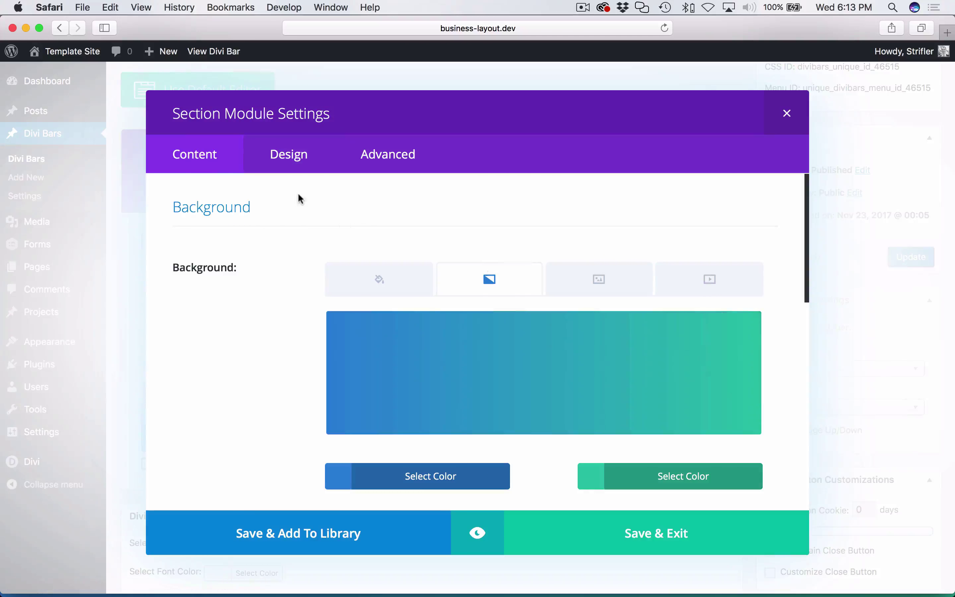
{"action": "left_click", "coordinate": [288, 172]}
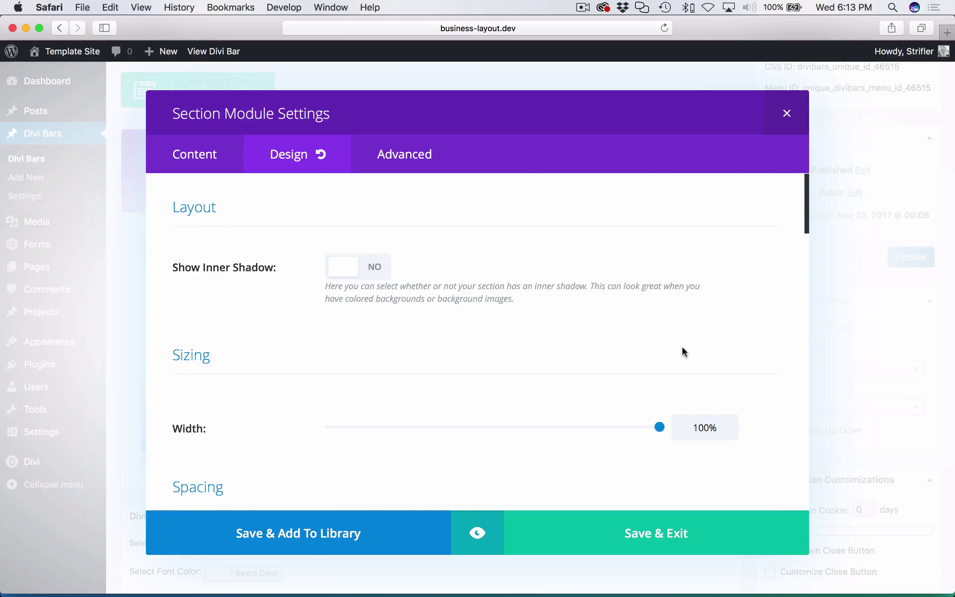
{"action": "scroll", "coordinate": [681, 347], "scroll_direction": "down", "scroll_amount": 10}
{"action": "scroll", "coordinate": [763, 379], "scroll_direction": "down", "scroll_amount": 15}
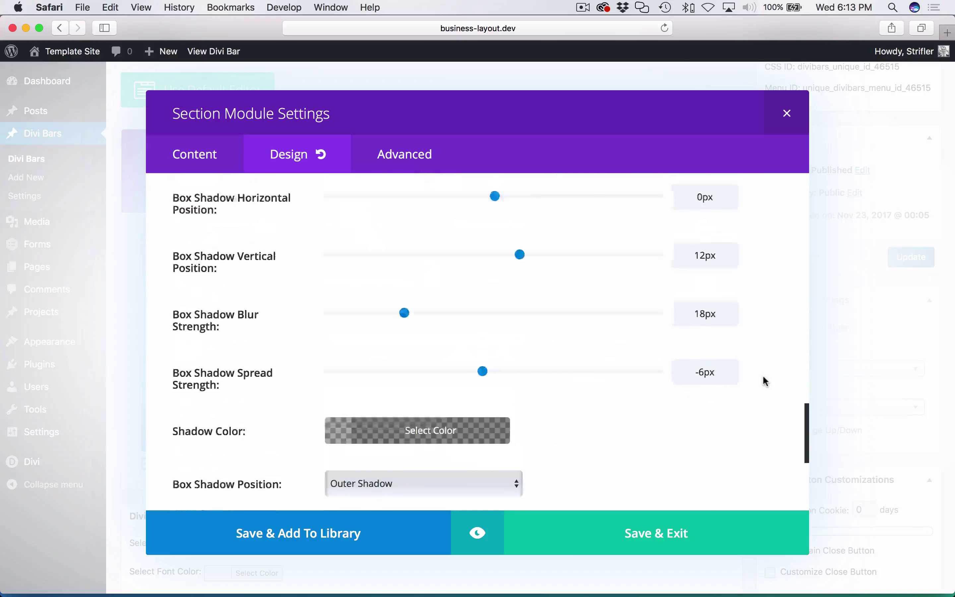
{"action": "left_click", "coordinate": [509, 271]}
{"action": "left_click", "coordinate": [641, 523]}
{"action": "left_click", "coordinate": [909, 257]}
- Reload the site in Chrome and scroll up and down to recheck the shadowed bottom bar
{"action": "mouse_move", "coordinate": [132, 570]}
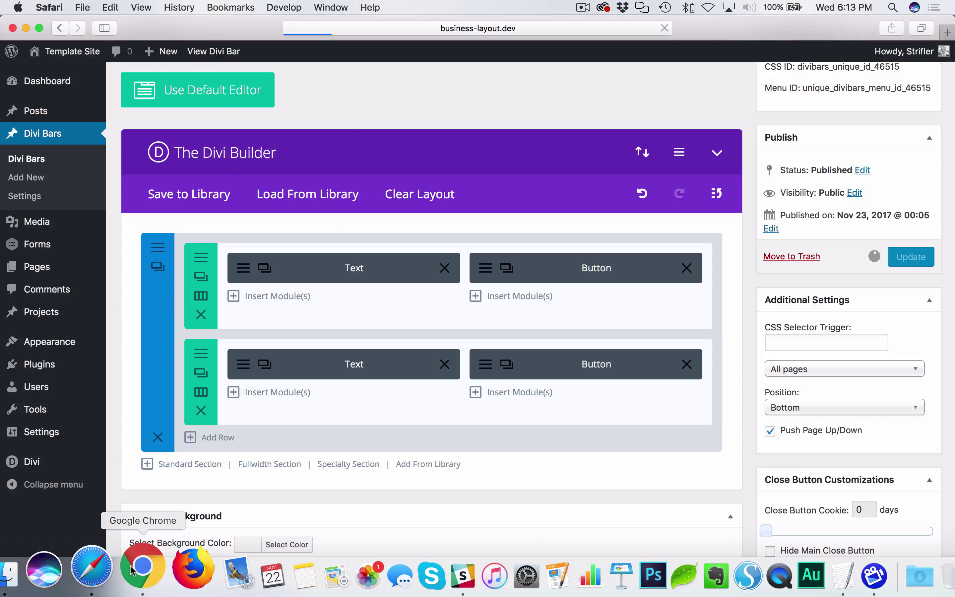
{"action": "left_click", "coordinate": [132, 570]}
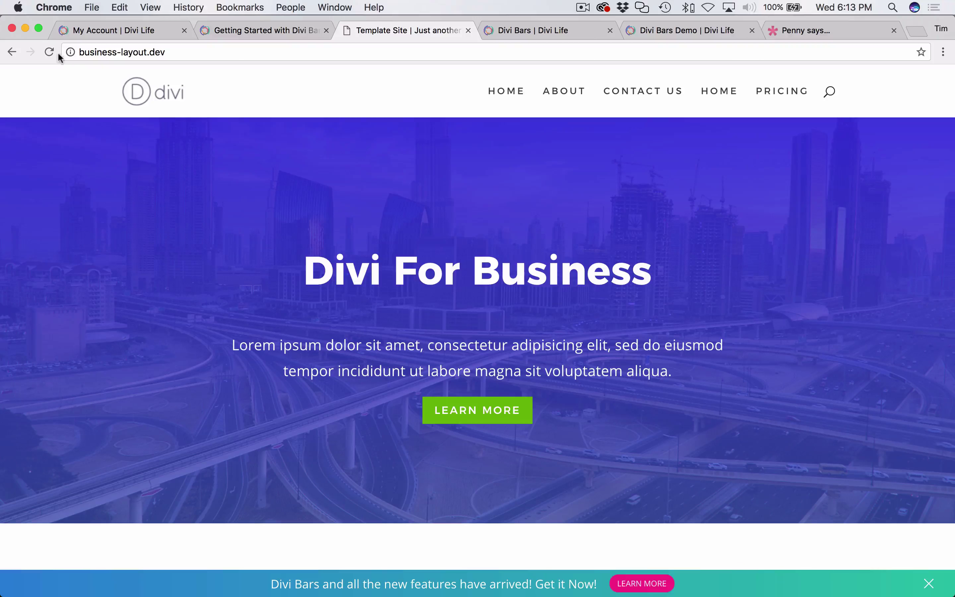
{"action": "left_click", "coordinate": [57, 52]}
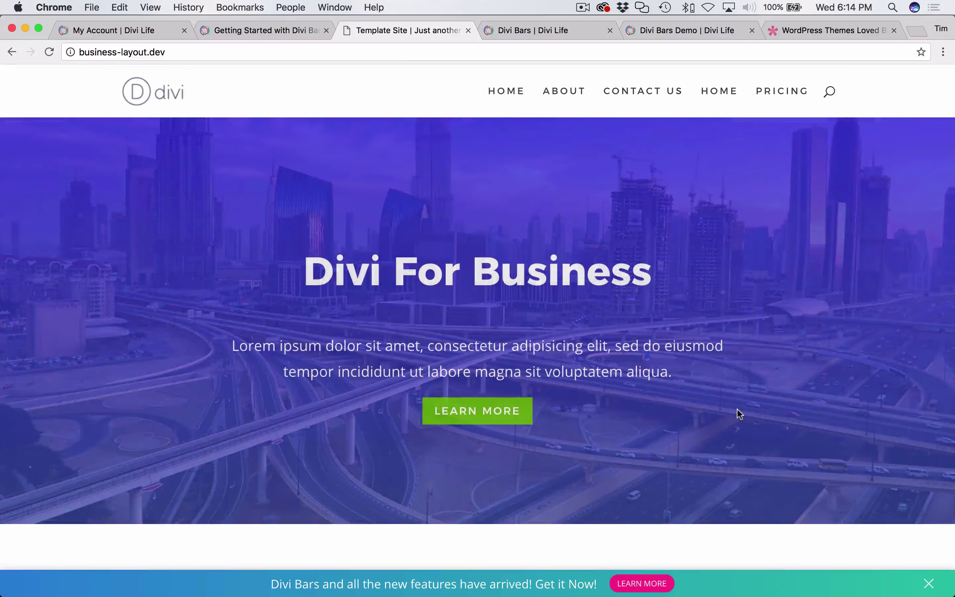
{"action": "scroll", "coordinate": [737, 409], "scroll_direction": "down", "scroll_amount": 5}
{"action": "scroll", "coordinate": [737, 409], "scroll_direction": "up", "scroll_amount": 5}
{"action": "scroll", "coordinate": [737, 409], "scroll_direction": "down", "scroll_amount": 6}
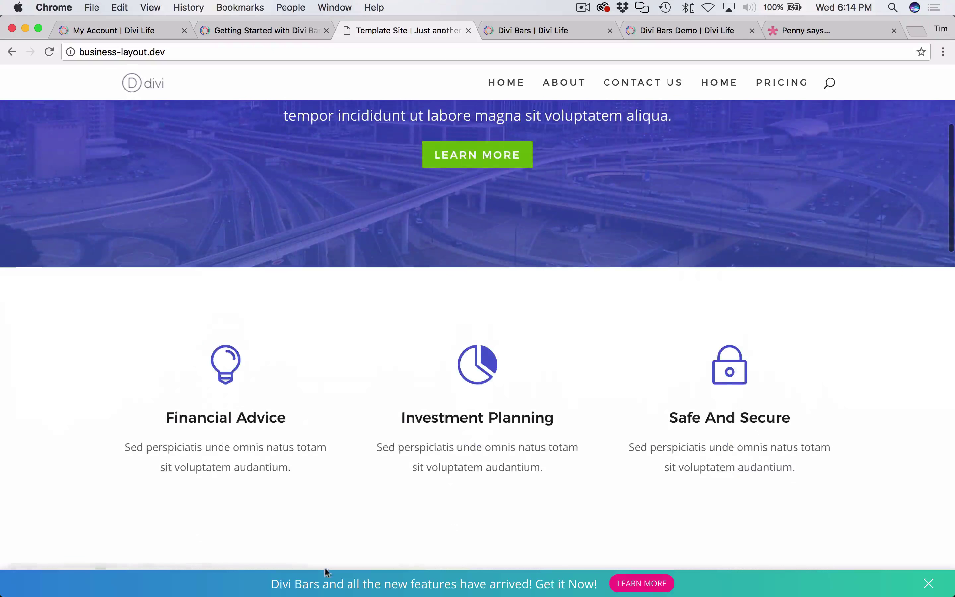
{"action": "scroll", "coordinate": [458, 543], "scroll_direction": "up", "scroll_amount": 3}
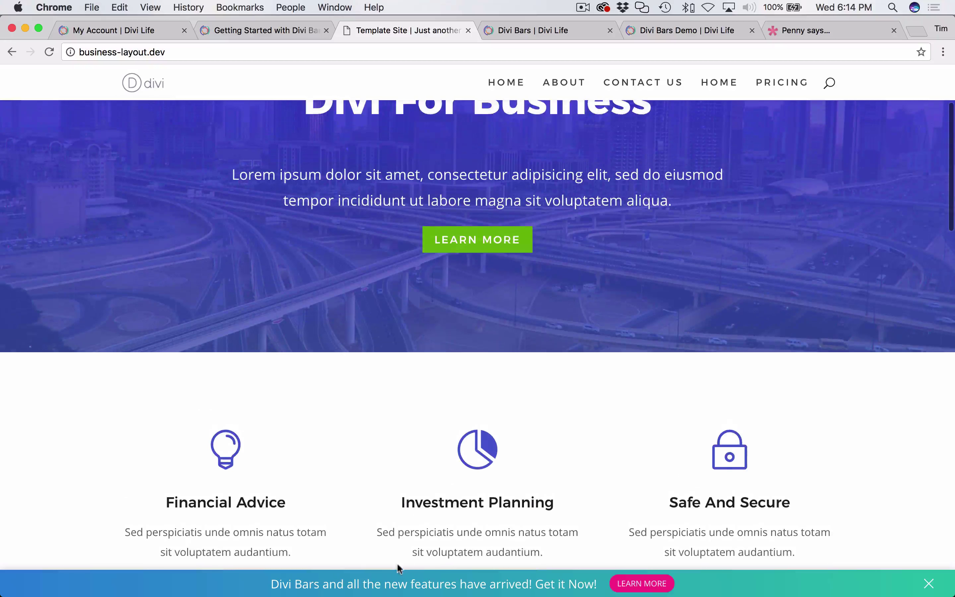
- Apply a drop-shadow Box Shadow preset to the bar section and save the section settings
{"action": "left_click", "coordinate": [104, 565]}
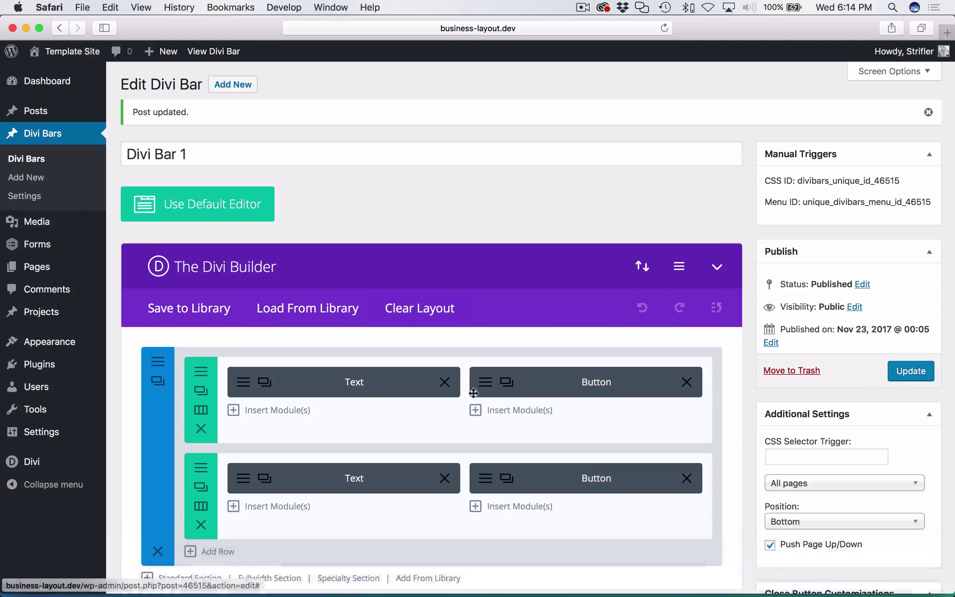
{"action": "scroll", "coordinate": [530, 373], "scroll_direction": "down", "scroll_amount": 6}
{"action": "left_click", "coordinate": [158, 163]}
{"action": "left_click", "coordinate": [337, 153]}
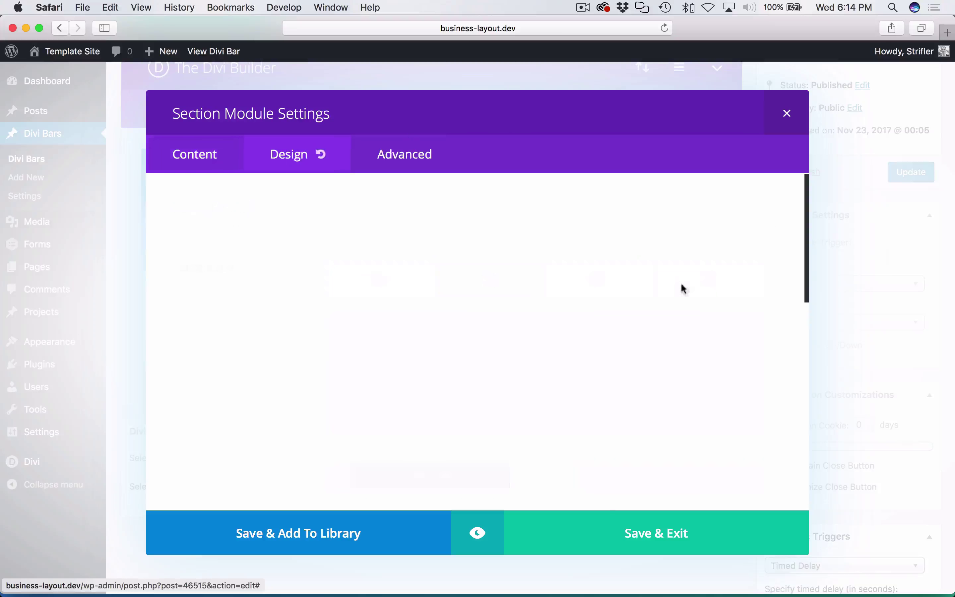
{"action": "scroll", "coordinate": [741, 367], "scroll_direction": "down", "scroll_amount": 10}
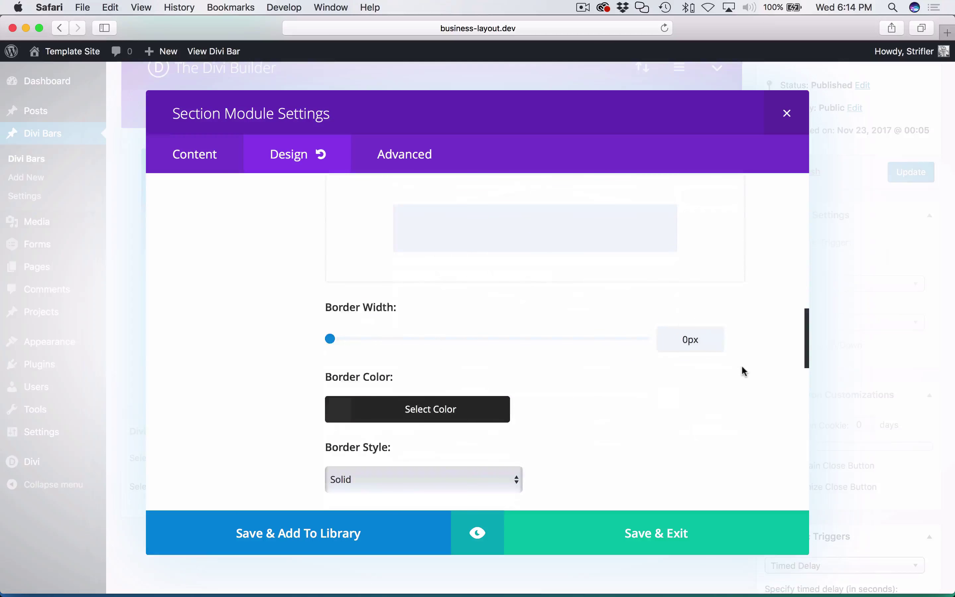
{"action": "scroll", "coordinate": [741, 366], "scroll_direction": "up", "scroll_amount": 3}
{"action": "scroll", "coordinate": [741, 371], "scroll_direction": "down", "scroll_amount": 8}
{"action": "left_click", "coordinate": [693, 321]}
{"action": "left_click", "coordinate": [627, 540]}
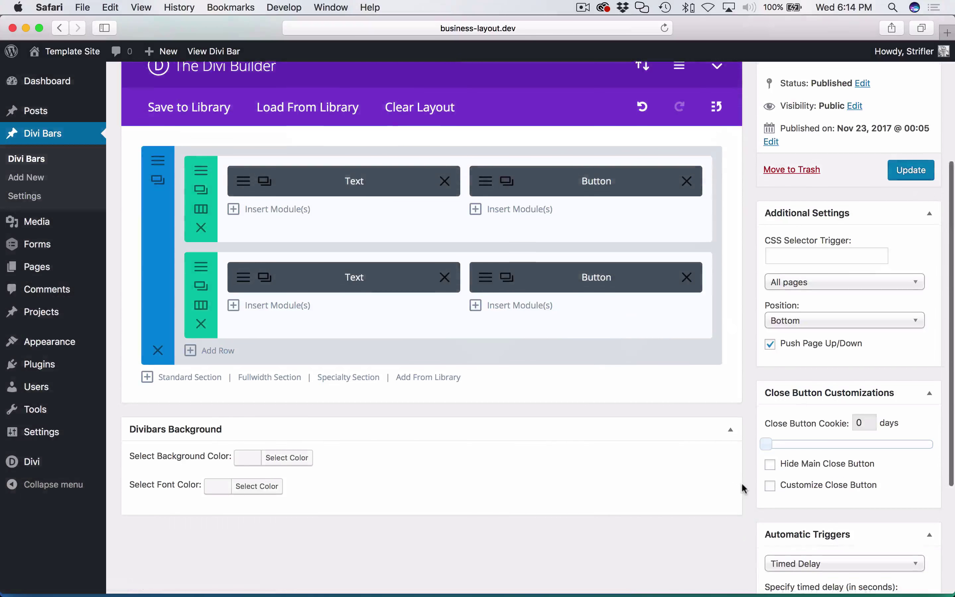
- Set the bar position back to Top with Do not Fix to Top ticked, and update
{"action": "scroll", "coordinate": [741, 482], "scroll_direction": "down", "scroll_amount": 2}
{"action": "scroll", "coordinate": [742, 482], "scroll_direction": "up", "scroll_amount": 5}
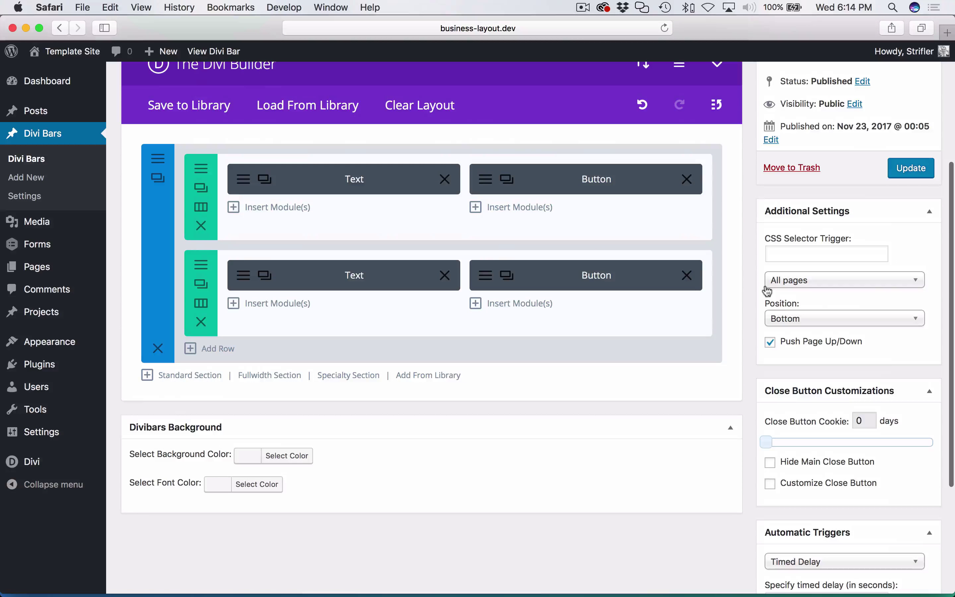
{"action": "left_click", "coordinate": [785, 316]}
{"action": "left_click", "coordinate": [785, 333]}
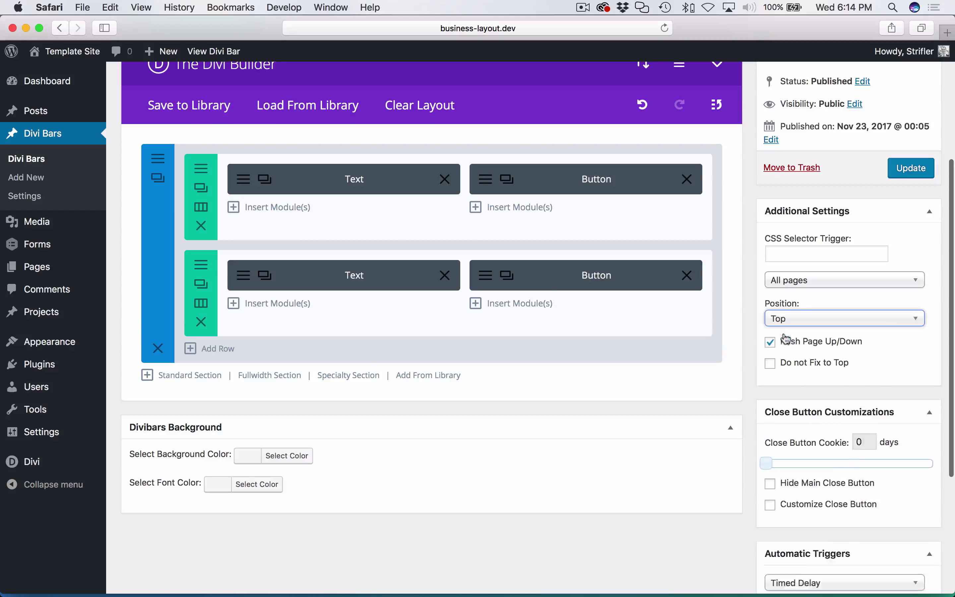
{"action": "left_click", "coordinate": [753, 359]}
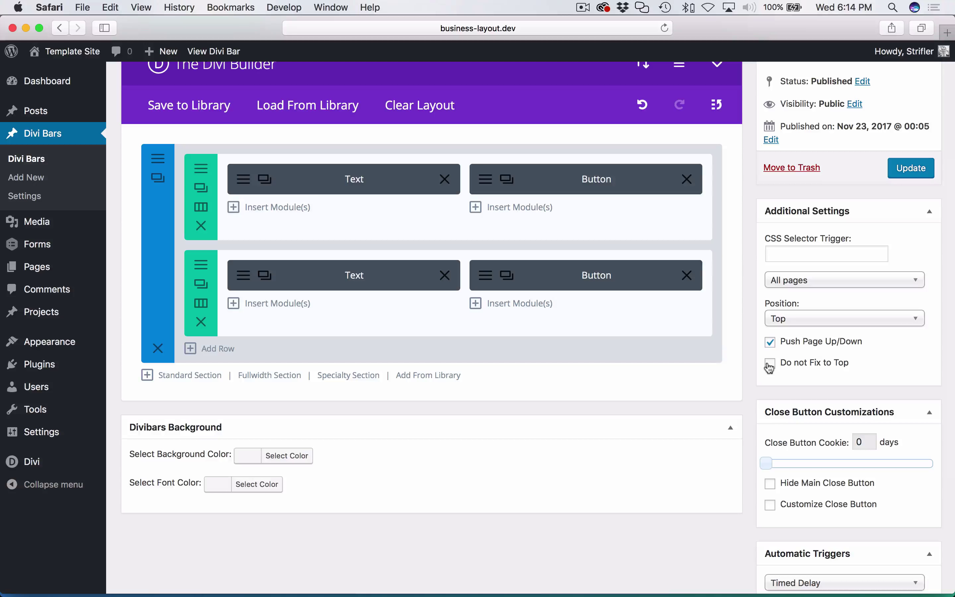
{"action": "left_click", "coordinate": [906, 169]}
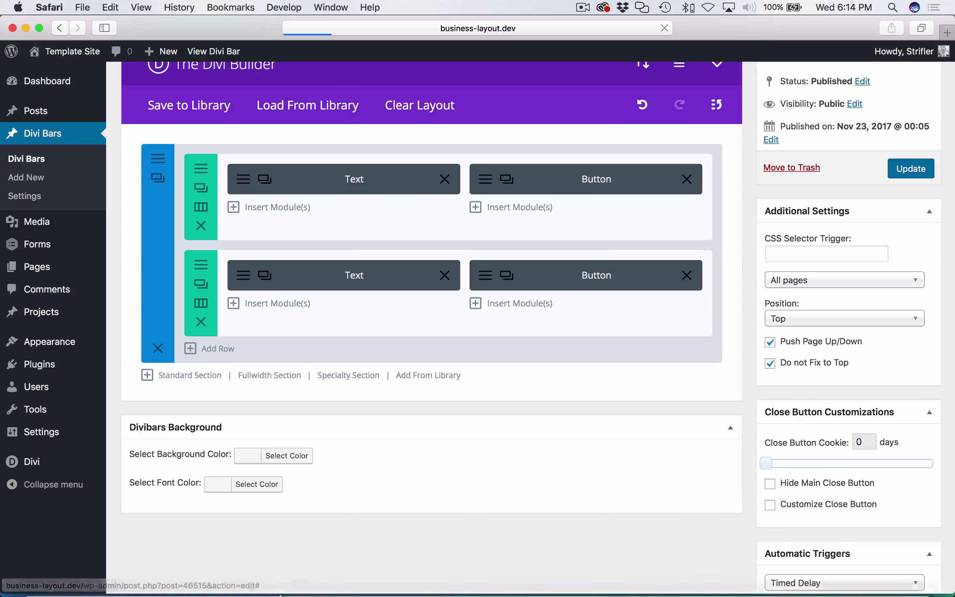
- Reload the home page and scroll to confirm the top bar scrolls away with the page
{"action": "left_click", "coordinate": [143, 575]}
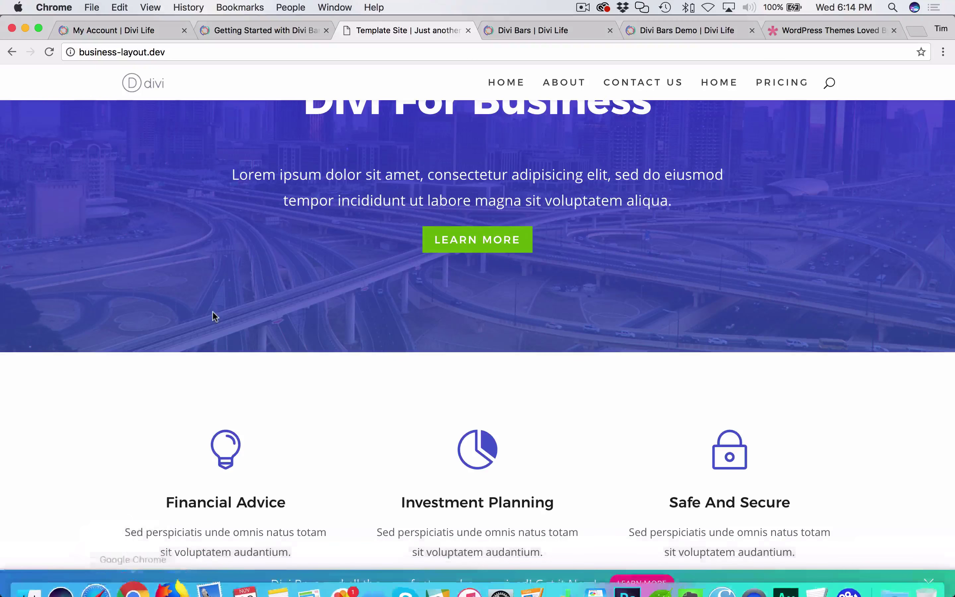
{"action": "scroll", "coordinate": [214, 313], "scroll_direction": "up", "scroll_amount": 5}
{"action": "key", "text": "super+r"}
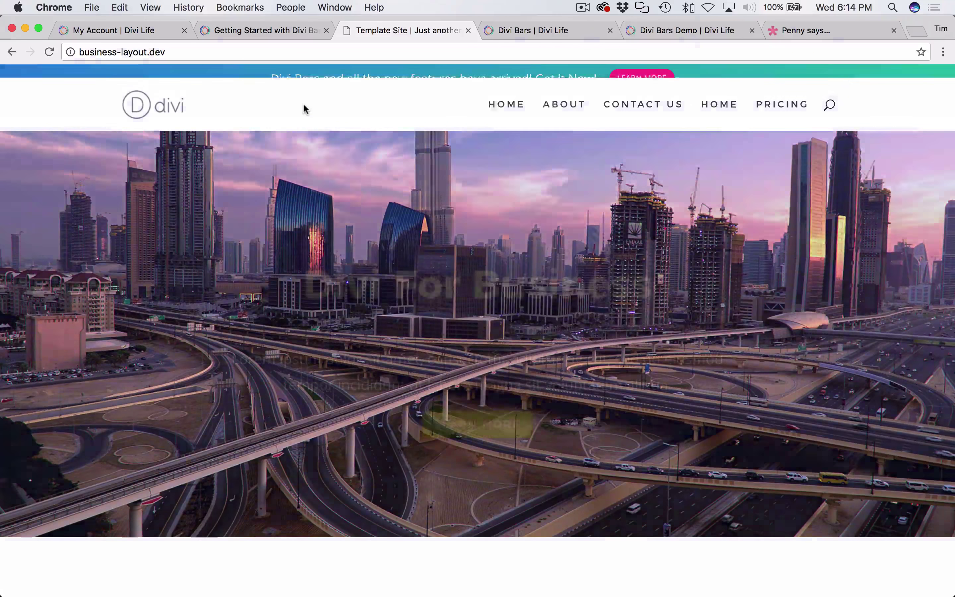
{"action": "scroll", "coordinate": [389, 411], "scroll_direction": "down", "scroll_amount": 12}
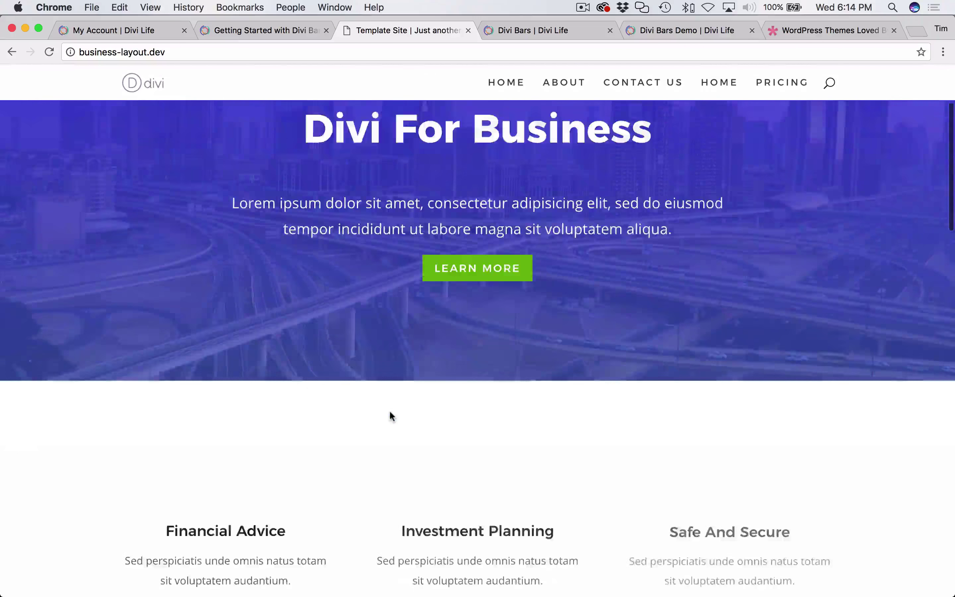
{"action": "scroll", "coordinate": [389, 411], "scroll_direction": "up", "scroll_amount": 12}
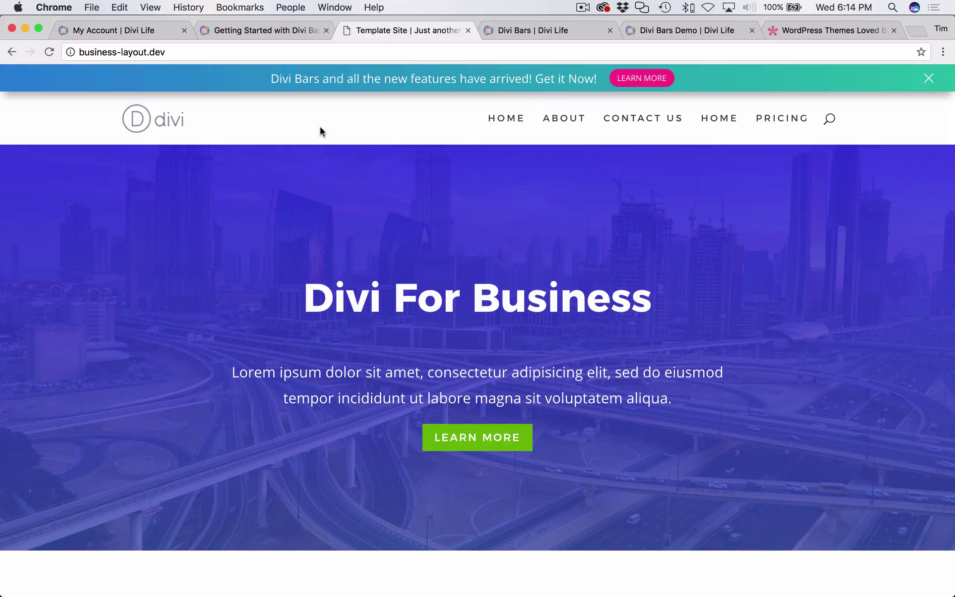
{"action": "scroll", "coordinate": [481, 436], "scroll_direction": "down", "scroll_amount": 10}
{"action": "scroll", "coordinate": [481, 433], "scroll_direction": "down", "scroll_amount": 15}
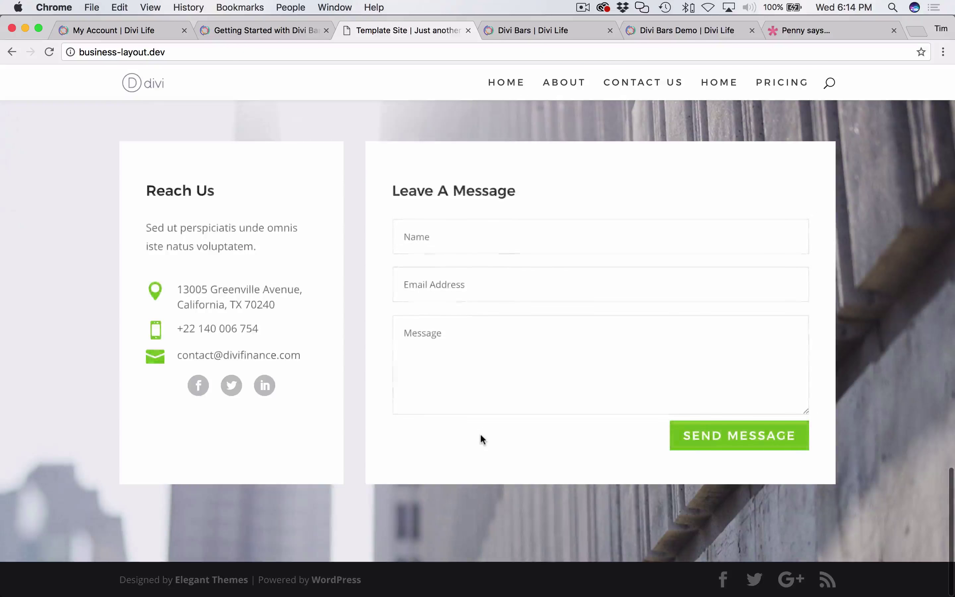
{"action": "scroll", "coordinate": [481, 433], "scroll_direction": "up", "scroll_amount": 20}
{"action": "scroll", "coordinate": [480, 433], "scroll_direction": "down", "scroll_amount": 5}
{"action": "scroll", "coordinate": [481, 434], "scroll_direction": "down", "scroll_amount": 3}
{"action": "scroll", "coordinate": [481, 433], "scroll_direction": "up", "scroll_amount": 10}
{"action": "mouse_move", "coordinate": [157, 568]}
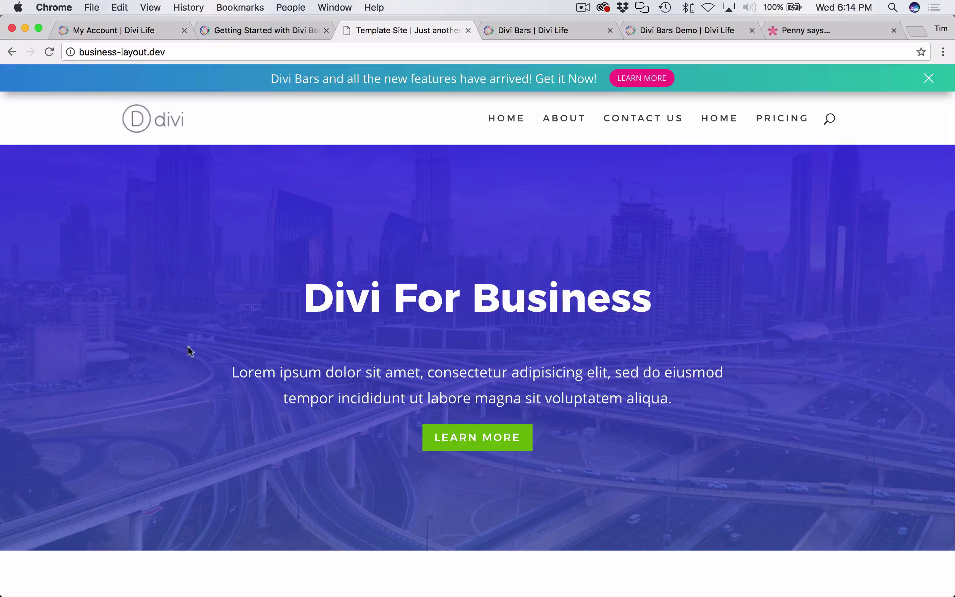
- Untick Do not Fix to Top so the top bar stays fixed again
{"action": "left_click", "coordinate": [99, 572]}
{"action": "scroll", "coordinate": [863, 373], "scroll_direction": "down", "scroll_amount": 5}
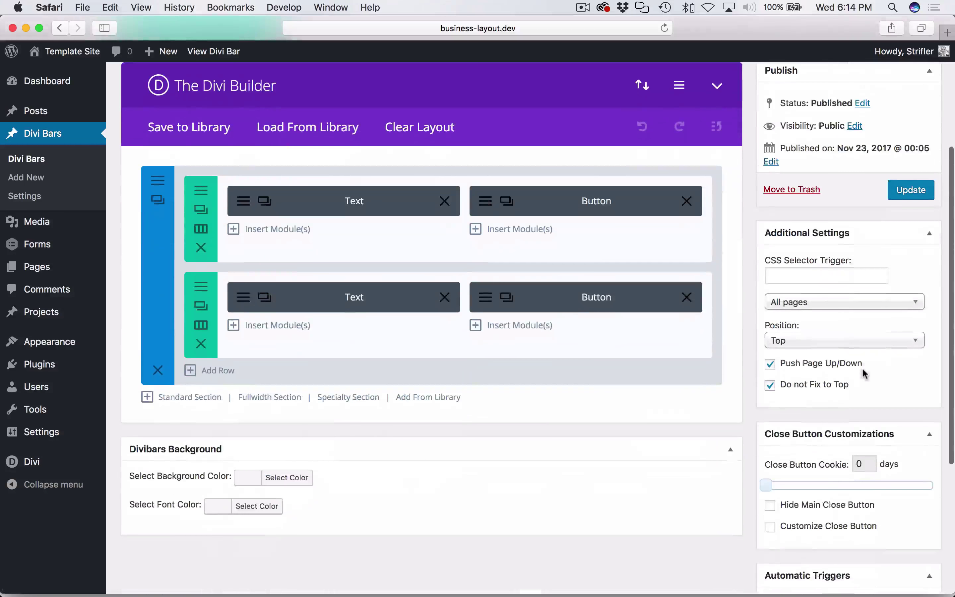
{"action": "scroll", "coordinate": [730, 460], "scroll_direction": "down", "scroll_amount": 1}
{"action": "left_click", "coordinate": [771, 357]}
{"action": "scroll", "coordinate": [745, 348], "scroll_direction": "down", "scroll_amount": 5}
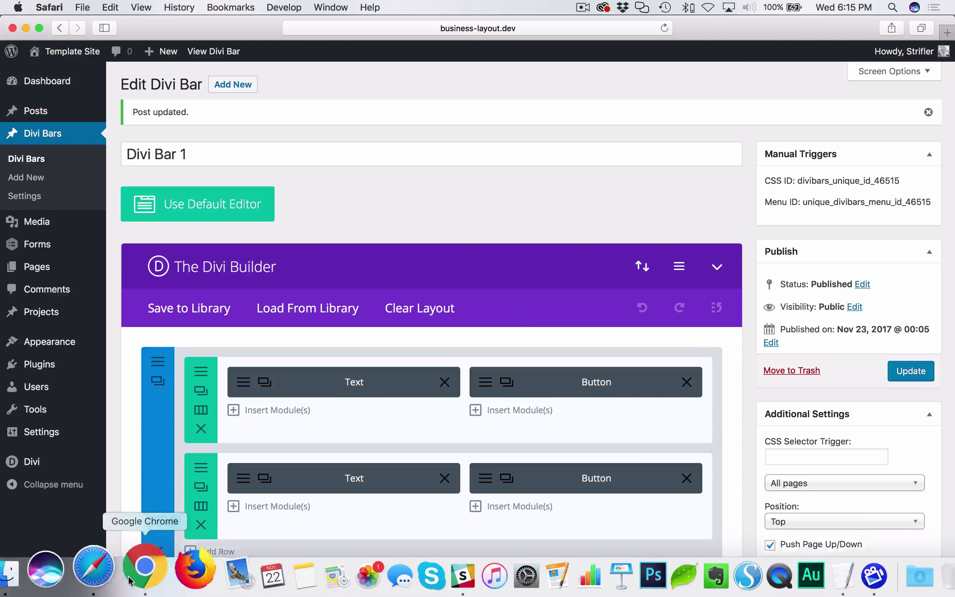
- Go to the My Account | Divi Life tab in Chrome and open Customer Support tickets
{"action": "left_click", "coordinate": [145, 563]}
{"action": "left_click", "coordinate": [125, 28]}
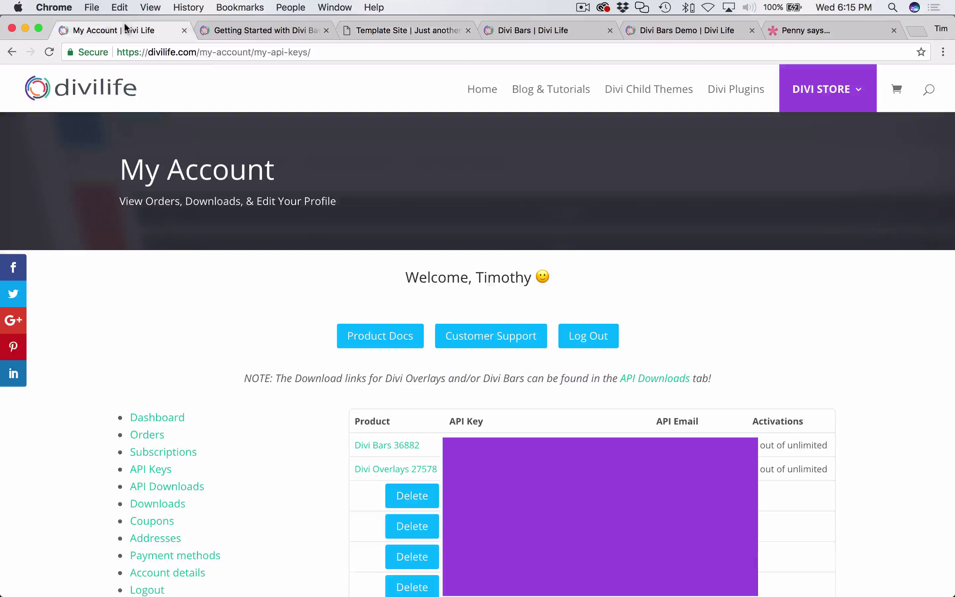
{"action": "left_click", "coordinate": [478, 340]}
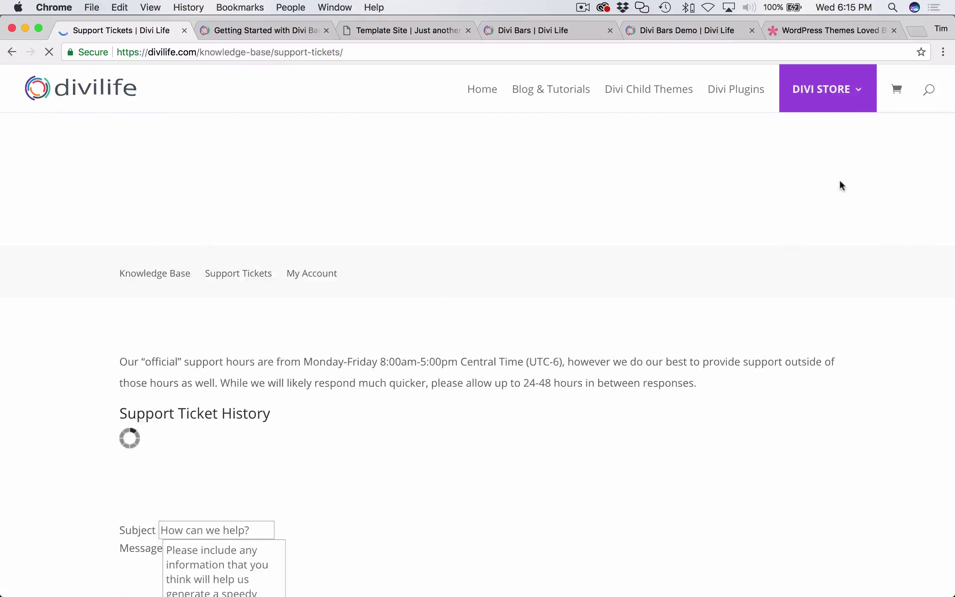
{"action": "mouse_move", "coordinate": [839, 89]}
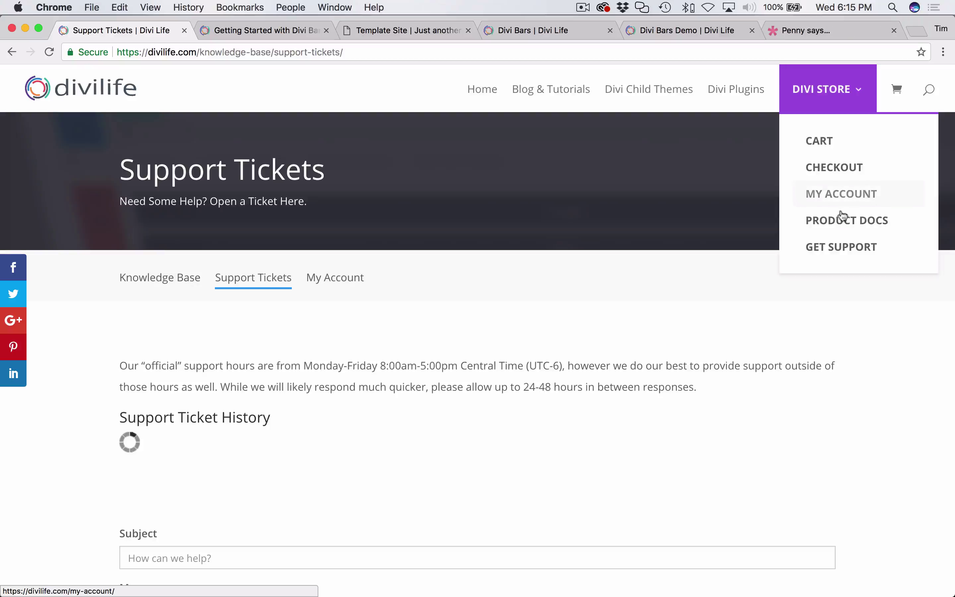